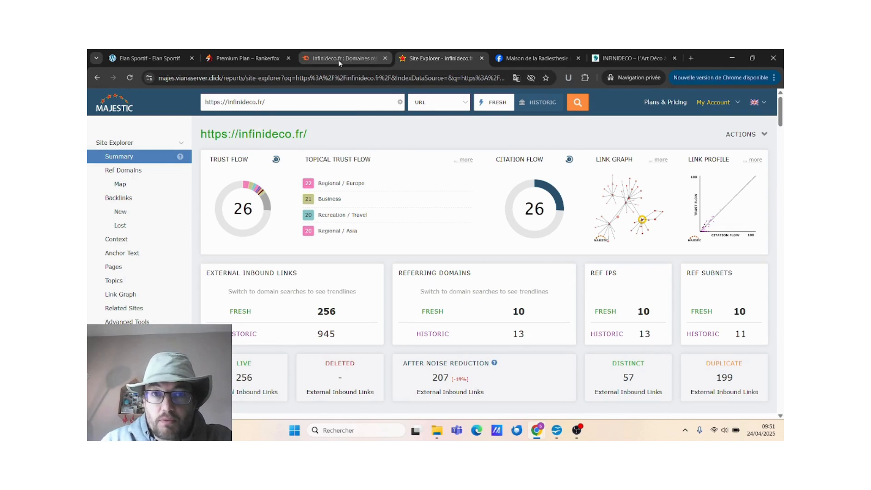
Switch to Semrush and examine infinideco.fr's active follow referring domains, including the list size and the new and lost domains chart.
left_click(338, 59)
scroll(368, 166, "up", 5)
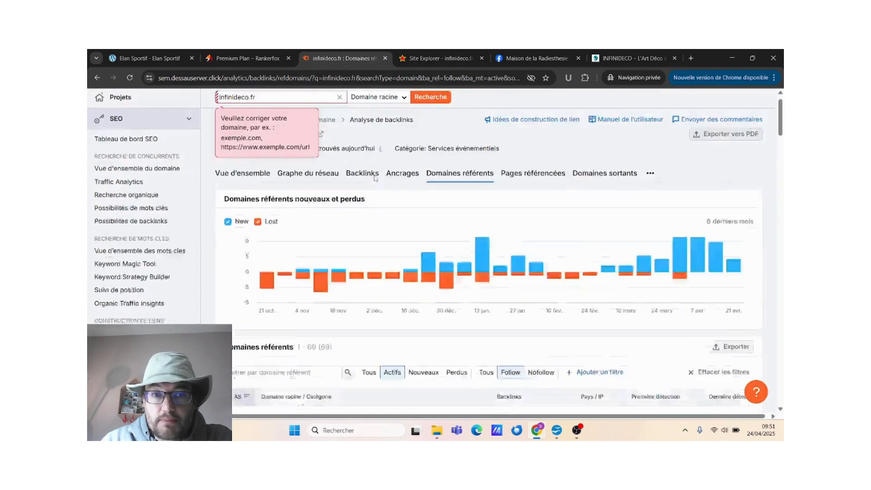
scroll(314, 239, "down", 3)
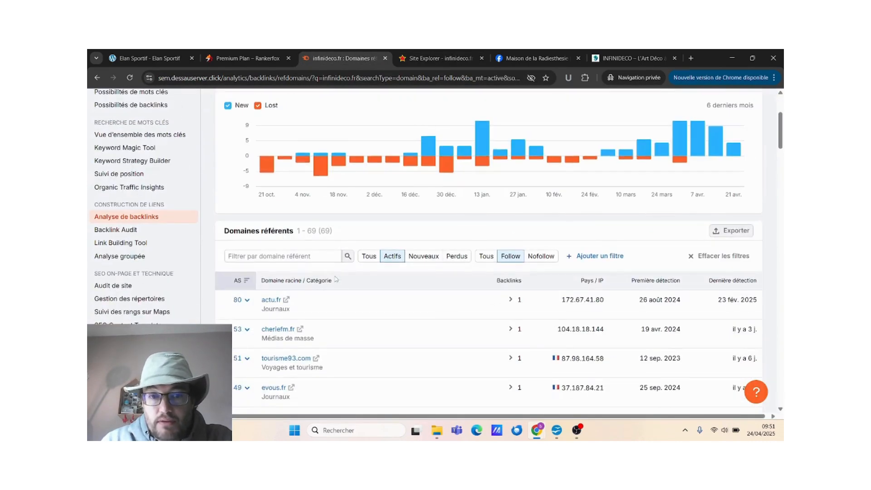
double_click(324, 231)
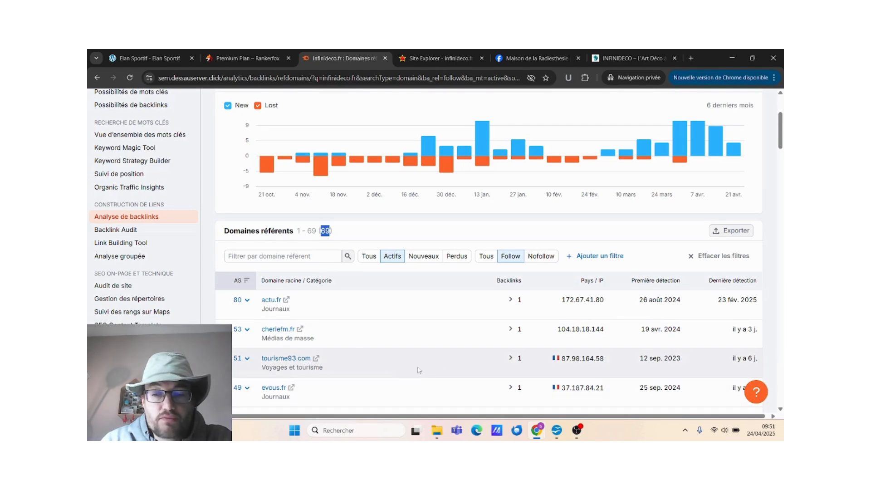
scroll(472, 360, "up", 3)
mouse_move(739, 287)
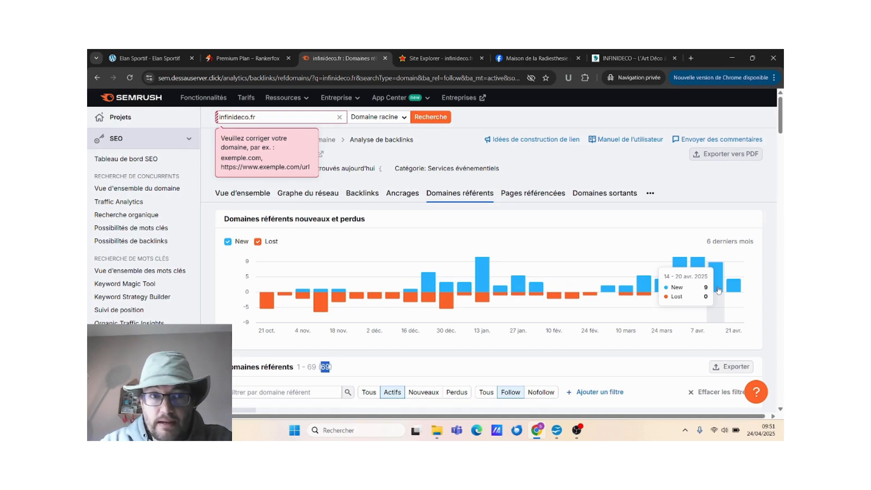
Start from the Semrush projects page and run a root-domain overview for the recently searched infinideco.fr.
left_click(121, 119)
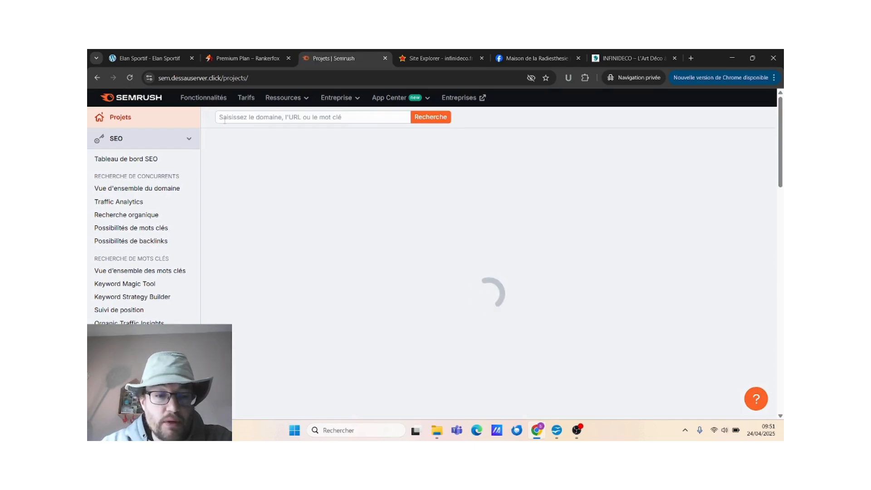
left_click(224, 119)
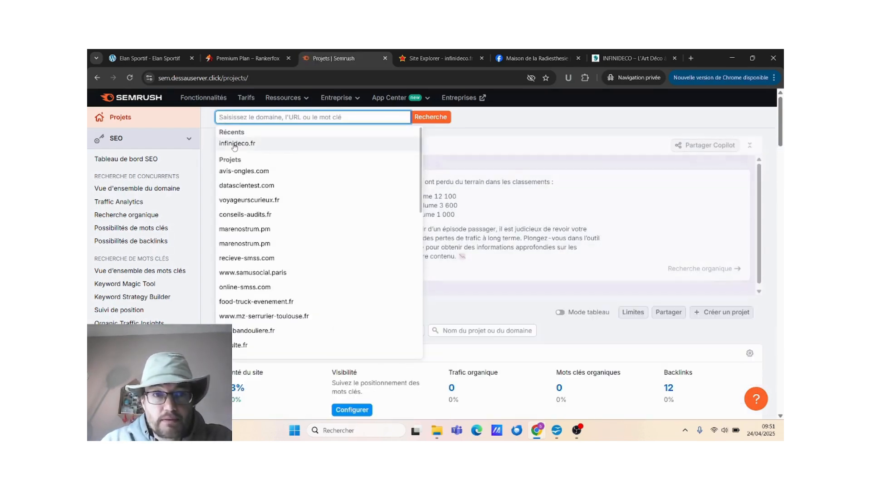
left_click(236, 144)
left_click(417, 117)
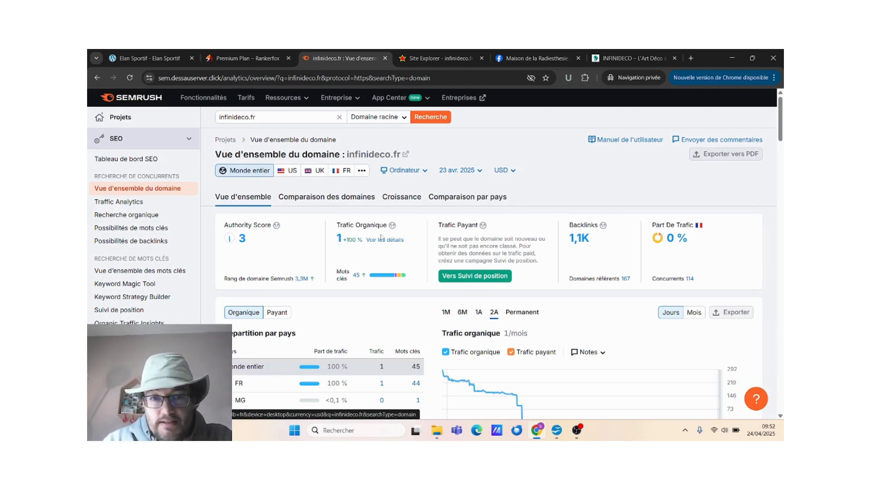
Examine the domain overview and set the traffic and organic keyword charts to one year to check the recent trend.
scroll(390, 241, "down", 1)
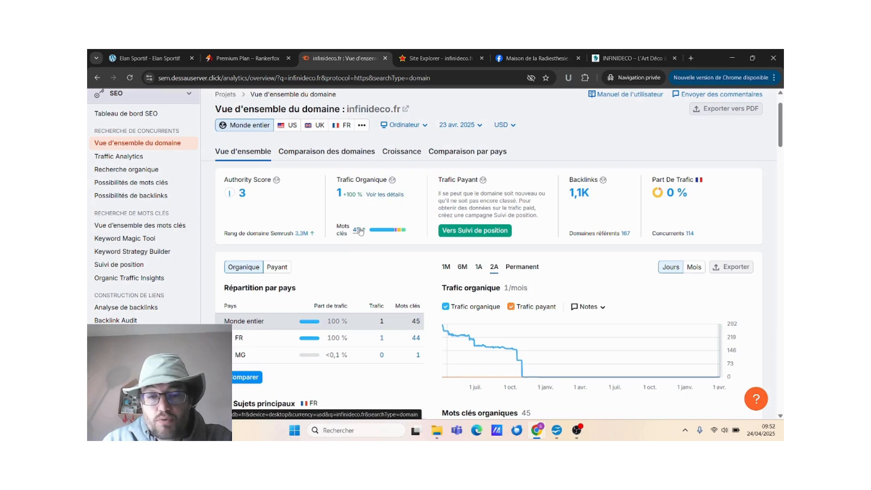
scroll(362, 232, "down", 2)
scroll(363, 233, "down", 3)
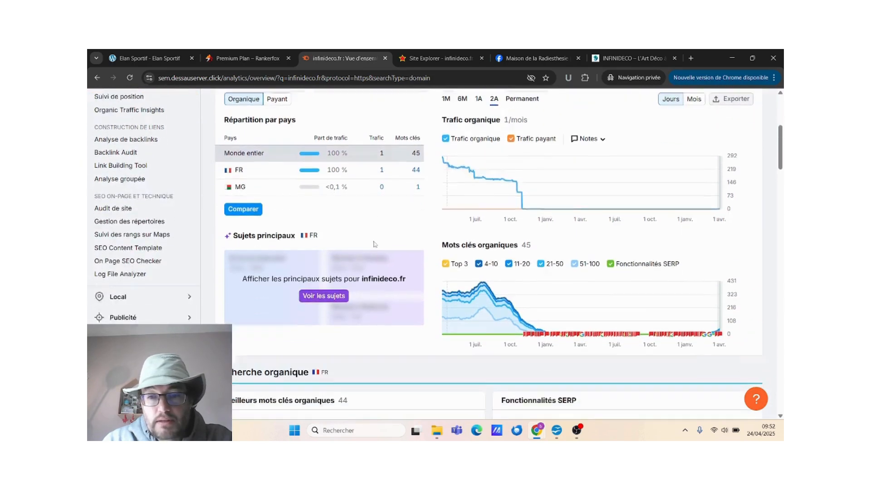
scroll(718, 263, "up", 4)
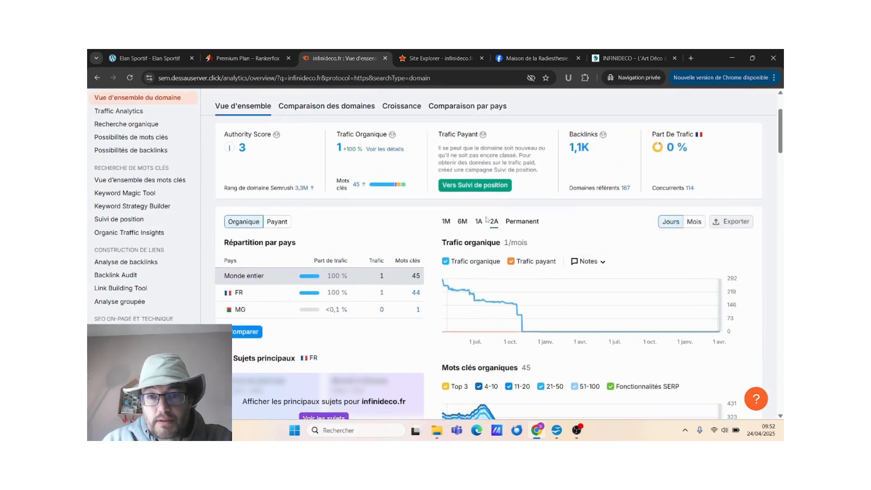
left_click(478, 223)
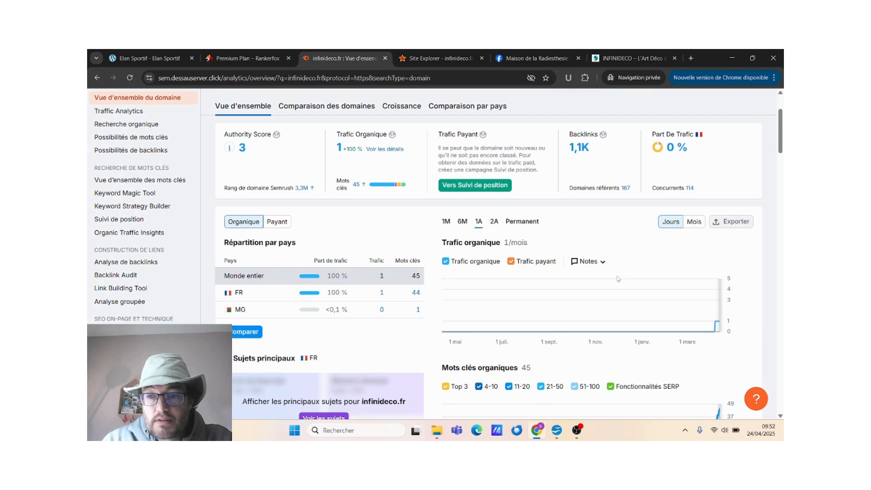
scroll(718, 291, "down", 2)
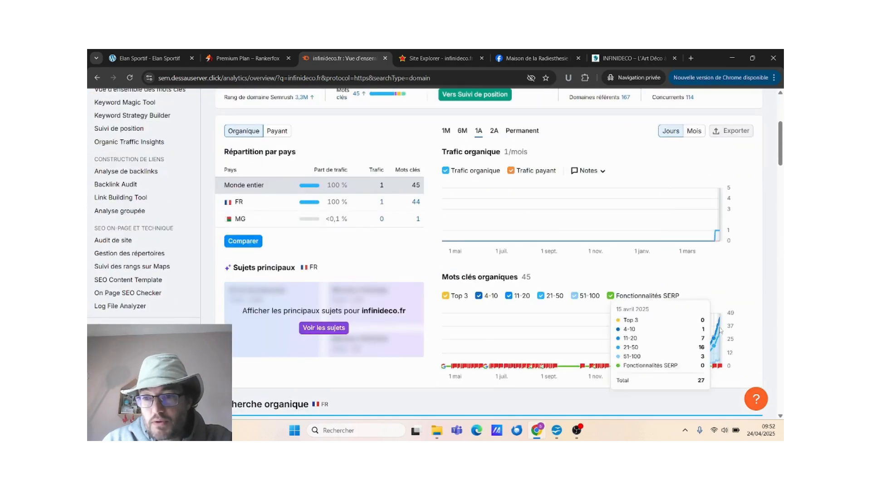
mouse_move(720, 321)
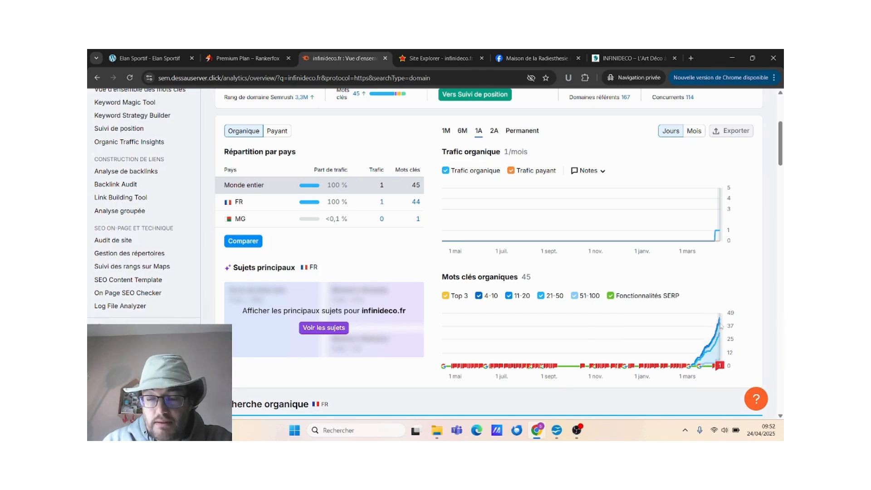
Open the details of the best organic keywords and review their positions, volumes, difficulty and ranking URLs.
scroll(721, 322, "down", 3)
scroll(674, 227, "down", 1)
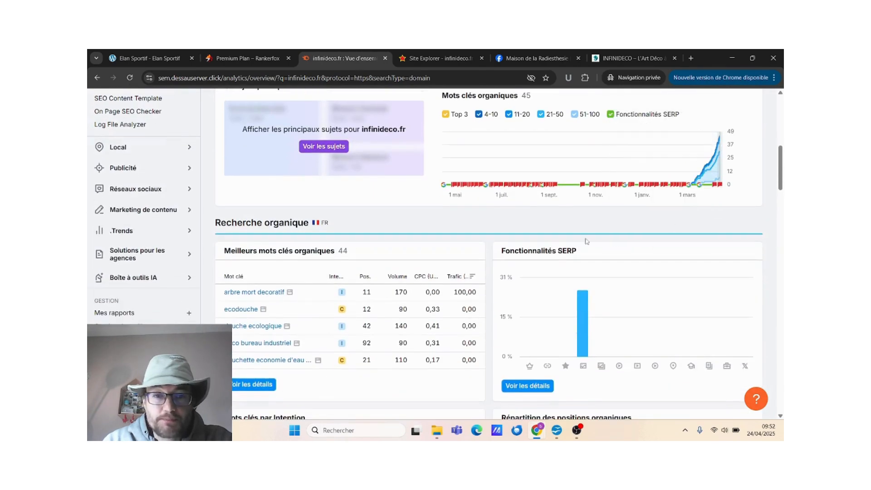
left_click(254, 386)
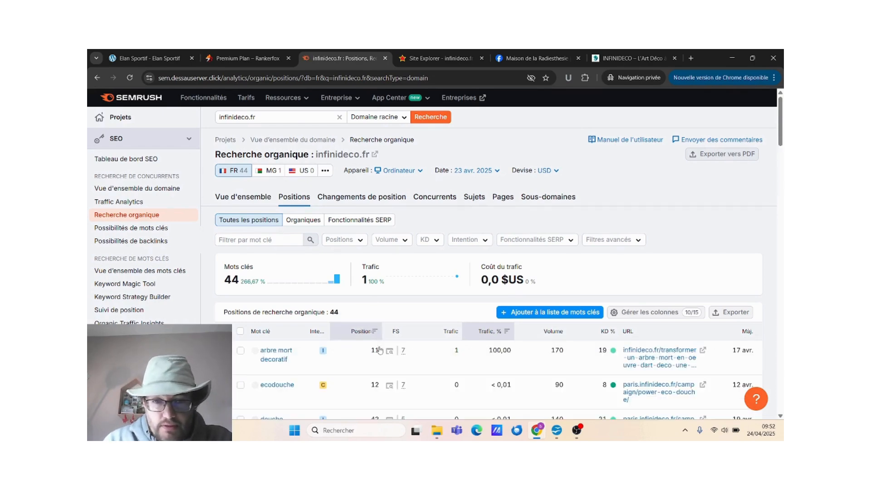
scroll(307, 356, "down", 2)
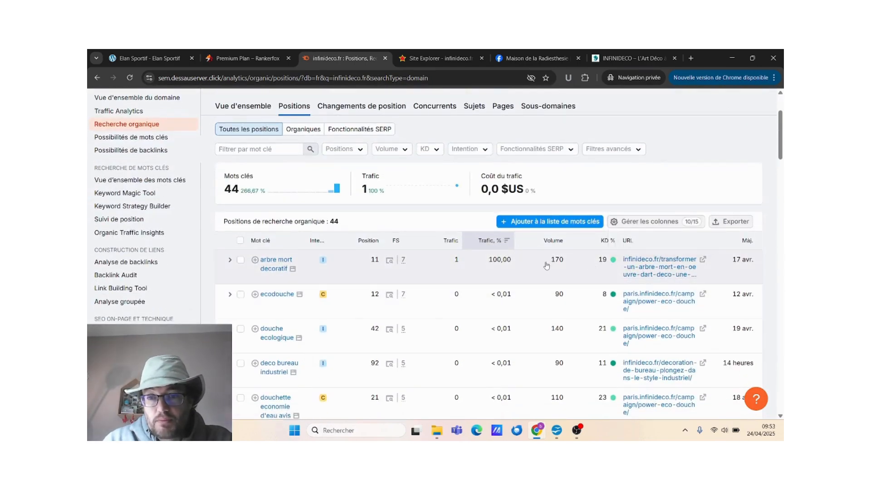
scroll(547, 265, "down", 10)
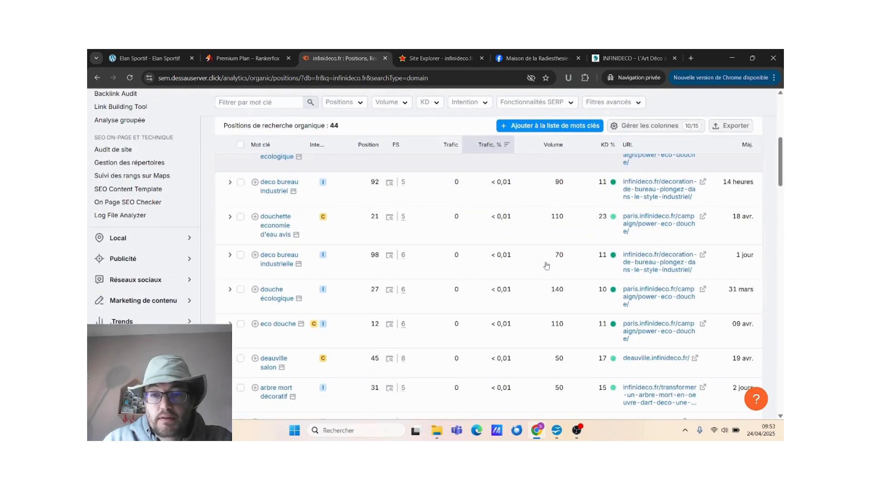
scroll(547, 265, "up", 10)
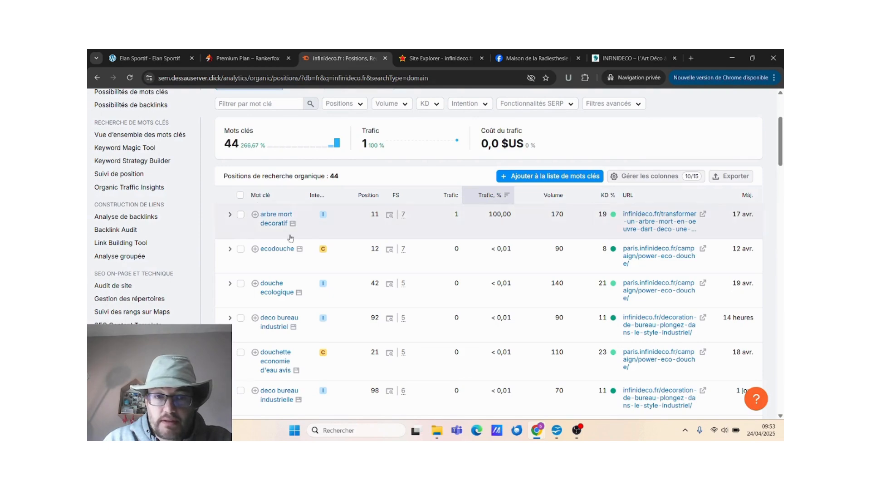
Open the infinideco.fr article ranking for "arbre mort decoratif" from its full URL, and dismiss the consent notice and the anchored ad.
left_click(651, 223)
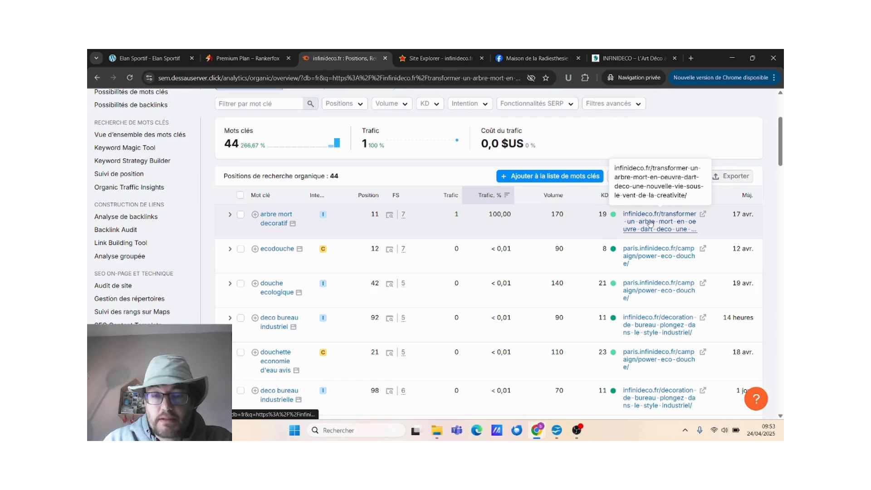
left_click(292, 118)
key("ctrl+a")
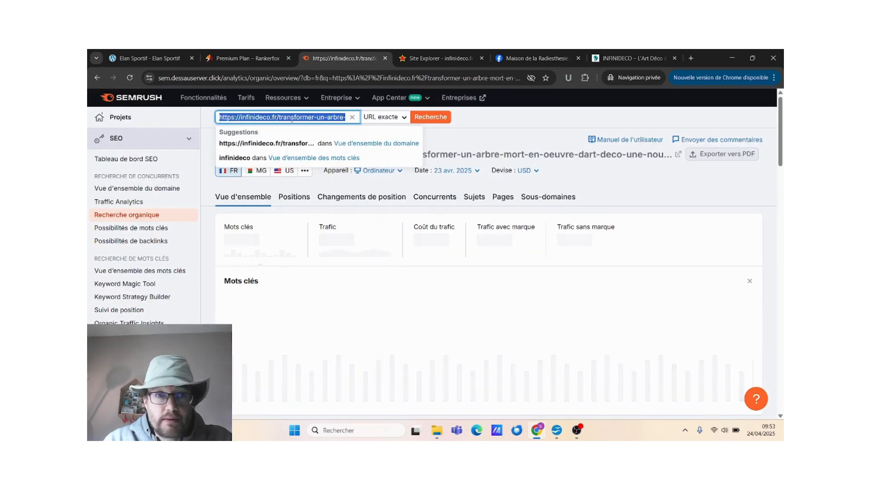
left_click(479, 78)
type("https://infinideco.fr/transformer-un-arbre-mort-en-oeuvre-dart-deco-une-nouvelle-vie-sous-le-vent-de-la-creativite/")
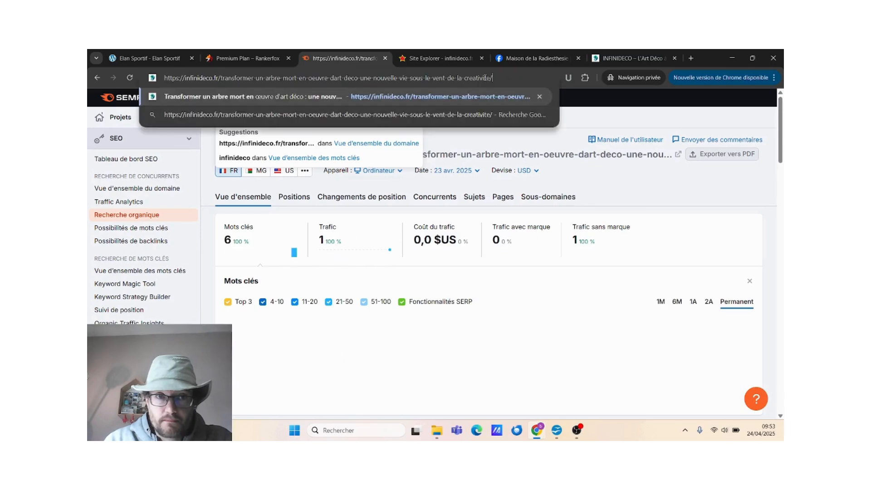
key("Return")
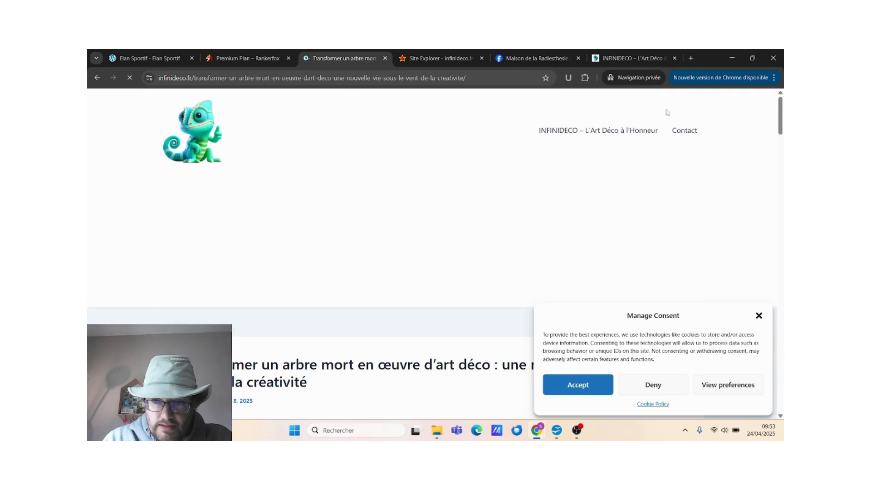
left_click(763, 316)
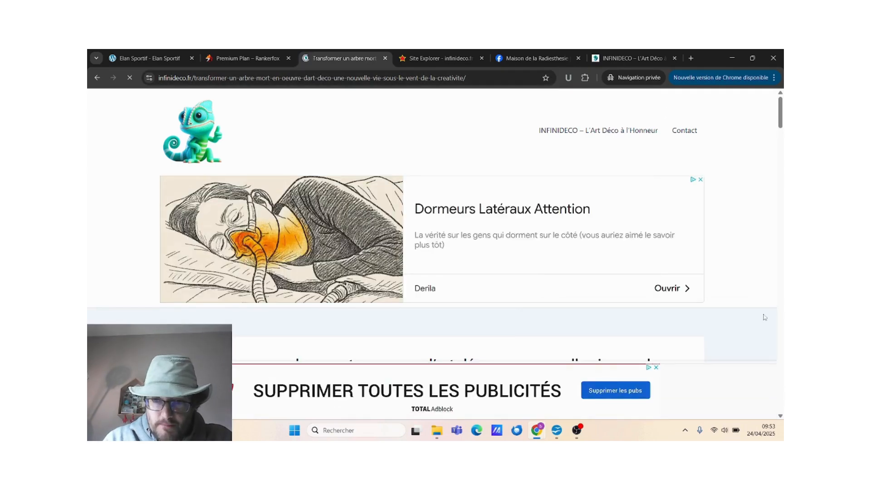
left_click(657, 367)
Look through the article on transforming a dead tree, checking its introduction, Amazon product block, images, headings and inspiration table.
scroll(597, 204, "down", 3)
scroll(344, 168, "down", 3)
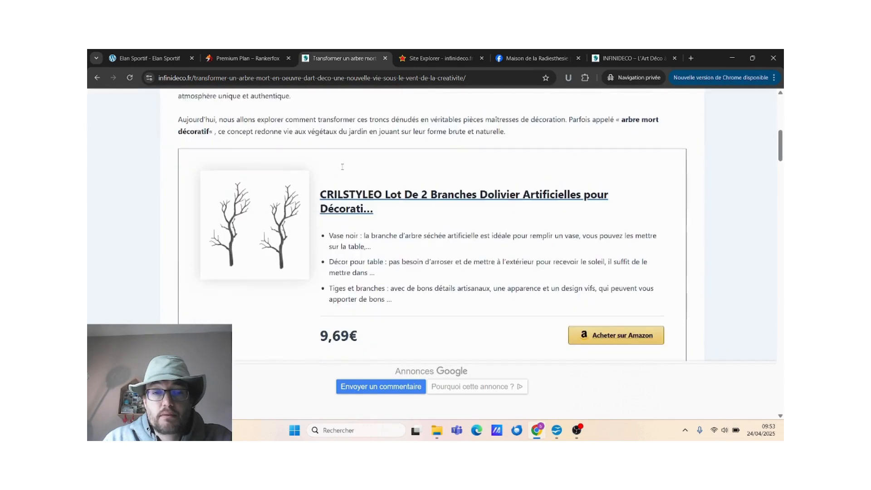
scroll(278, 227, "down", 15)
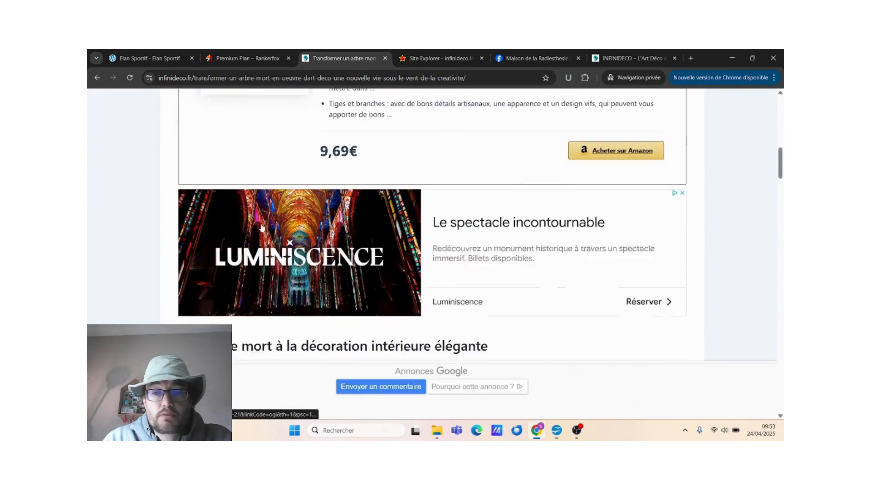
scroll(262, 227, "down", 15)
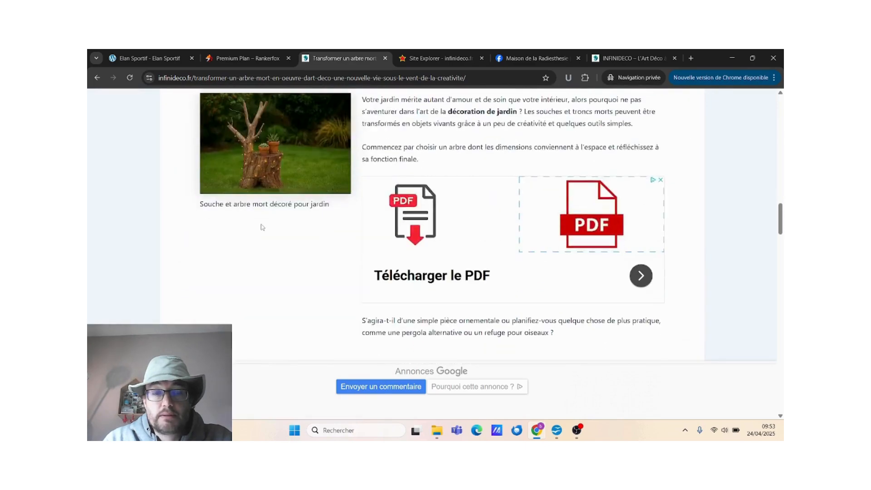
scroll(262, 224, "down", 20)
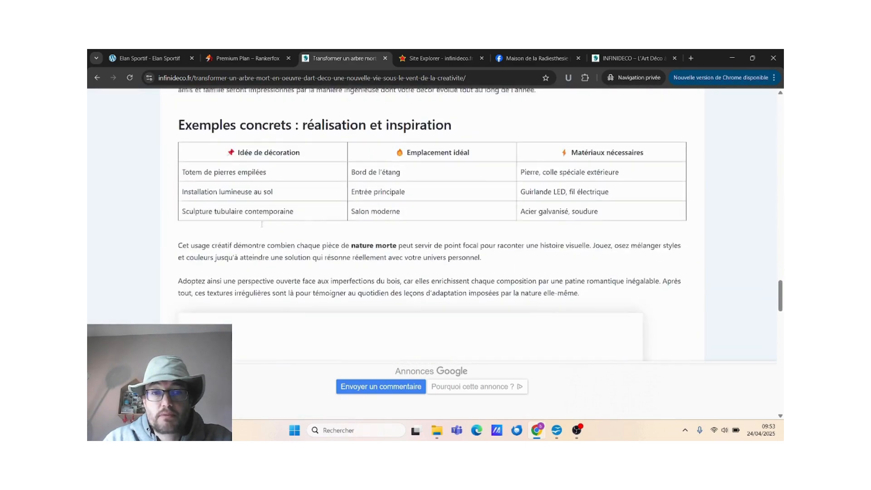
scroll(262, 224, "down", 3)
scroll(282, 214, "up", 15)
scroll(368, 216, "up", 10)
scroll(433, 279, "up", 4)
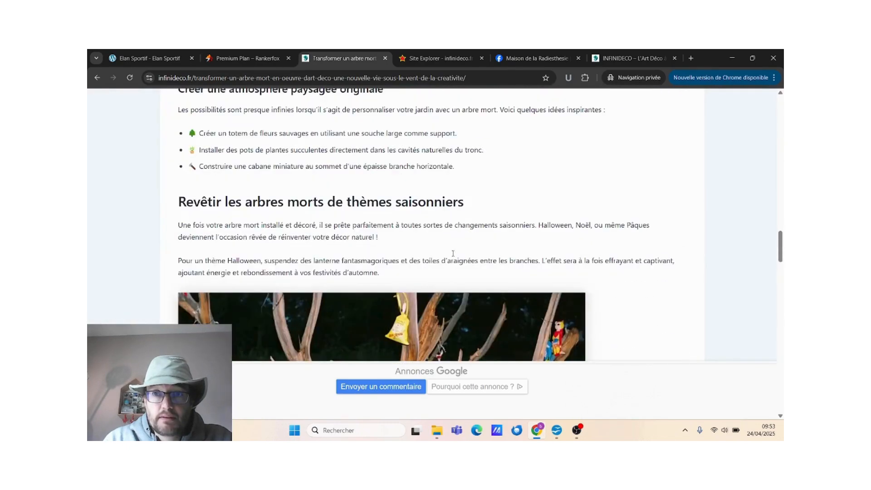
scroll(782, 221, "up", 3)
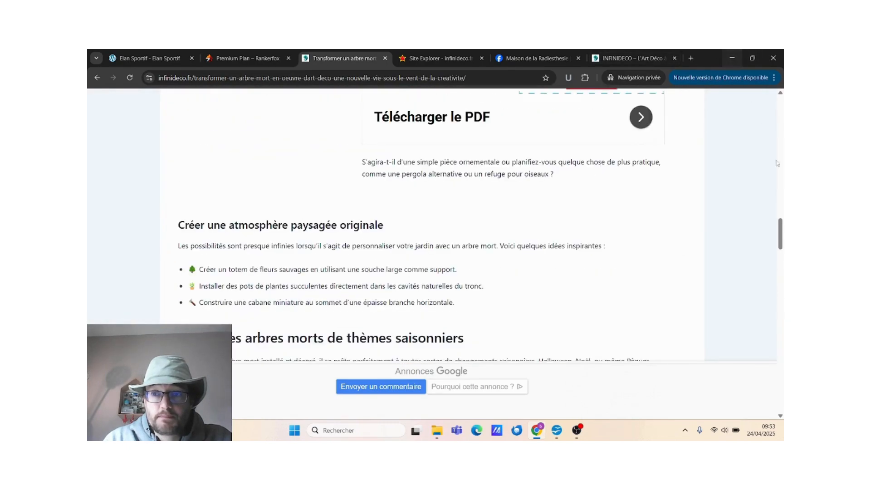
left_click_drag(782, 222, 775, 93)
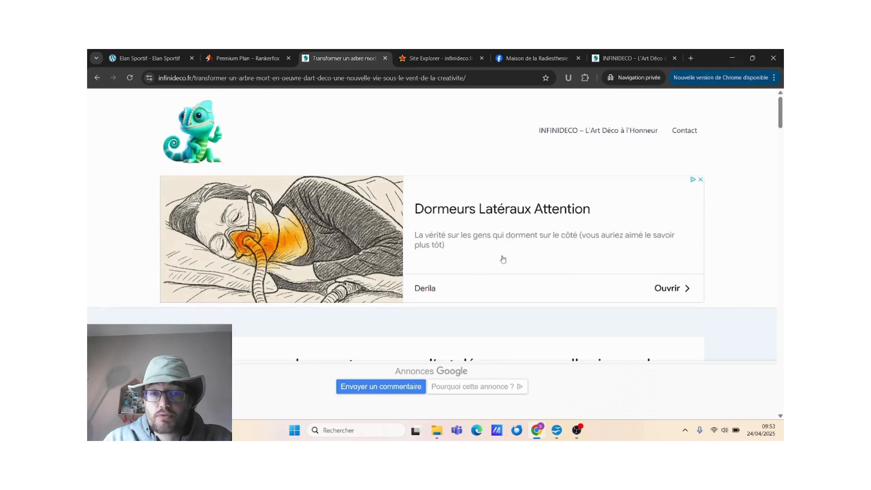
scroll(463, 281, "down", 4)
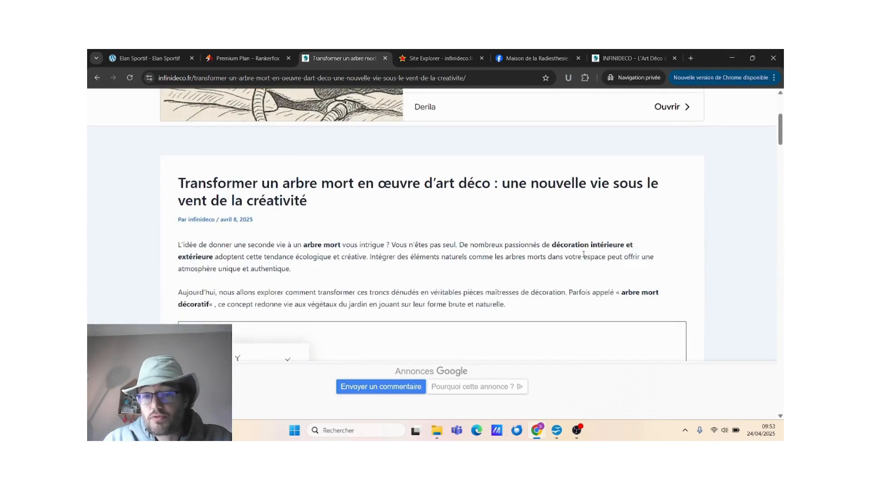
Switch to the otomatic window and review the generated Enviroseptic article's image, summary, key points and system table.
left_click(731, 58)
scroll(405, 262, "up", 1)
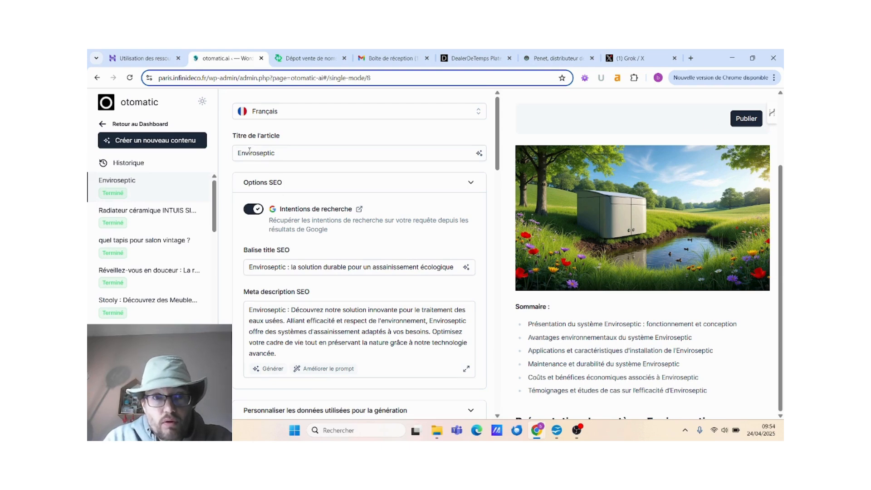
scroll(563, 230, "down", 2)
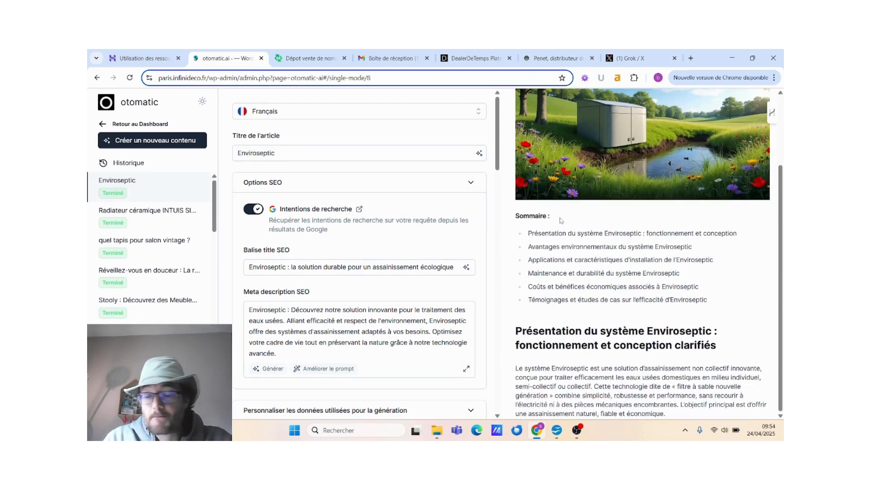
scroll(562, 220, "down", 6)
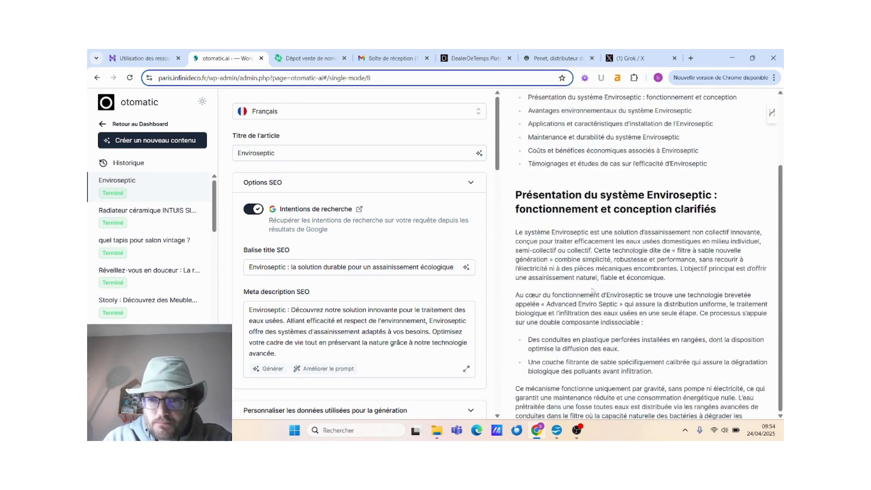
scroll(592, 288, "down", 3)
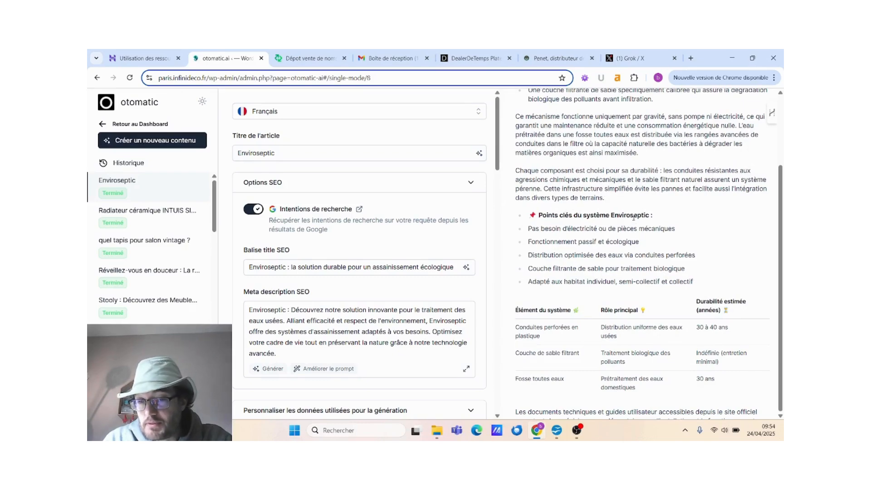
Look through the rest of the Enviroseptic article, checking its generated images, environmental benefits section and embedded YouTube video.
scroll(634, 217, "down", 4)
scroll(602, 279, "down", 3)
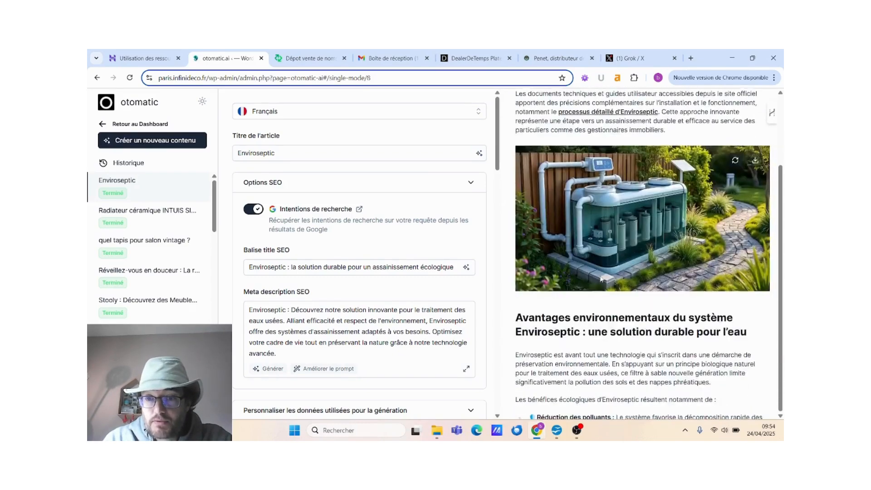
scroll(602, 279, "down", 15)
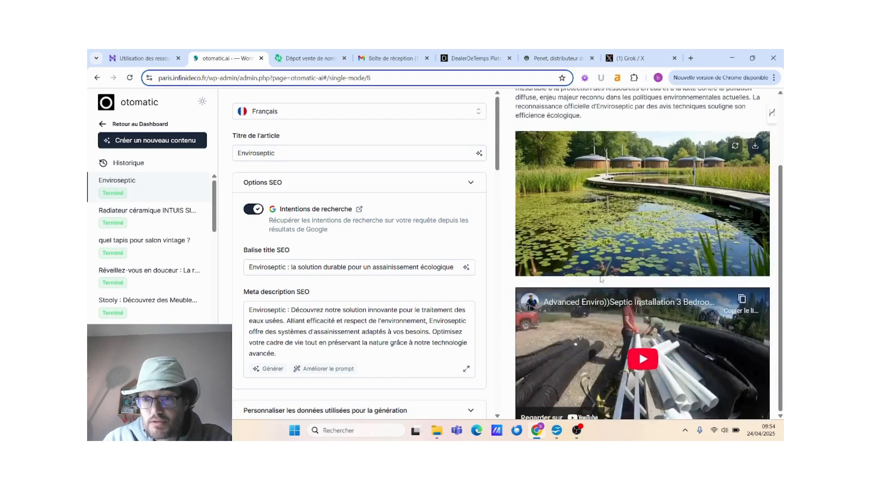
scroll(602, 279, "down", 3)
scroll(601, 279, "up", 20)
scroll(601, 279, "up", 10)
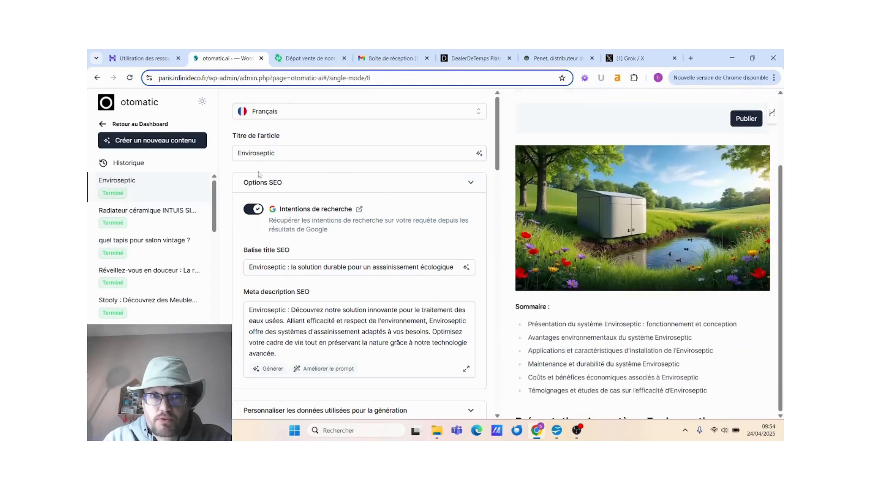
Publish the Enviroseptic article to the site as an article with the status Brouillon.
left_click(747, 119)
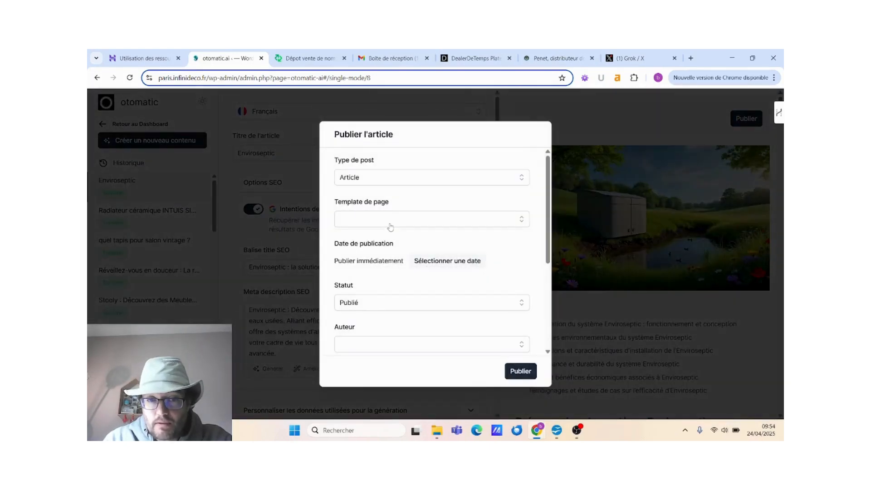
left_click(371, 311)
left_click(361, 284)
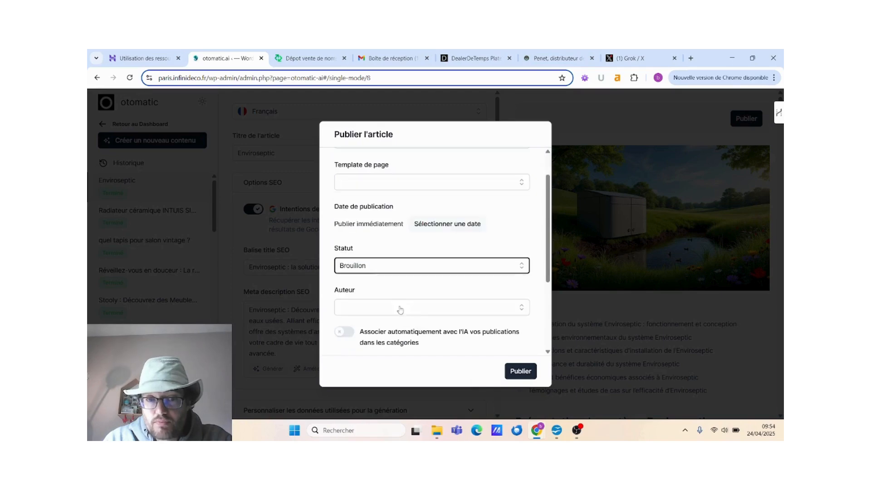
left_click(528, 372)
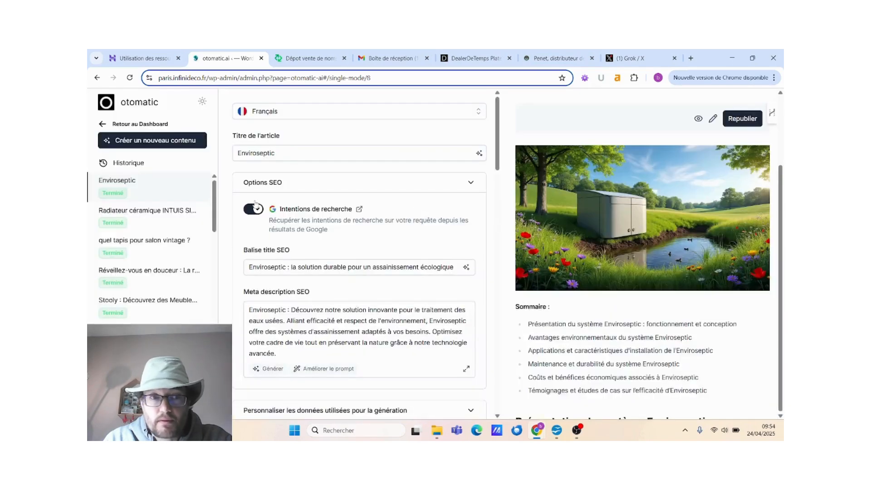
Return to the otomatic dashboard and start a new Autopilot project that generates articles from an RSS feed.
left_click(129, 144)
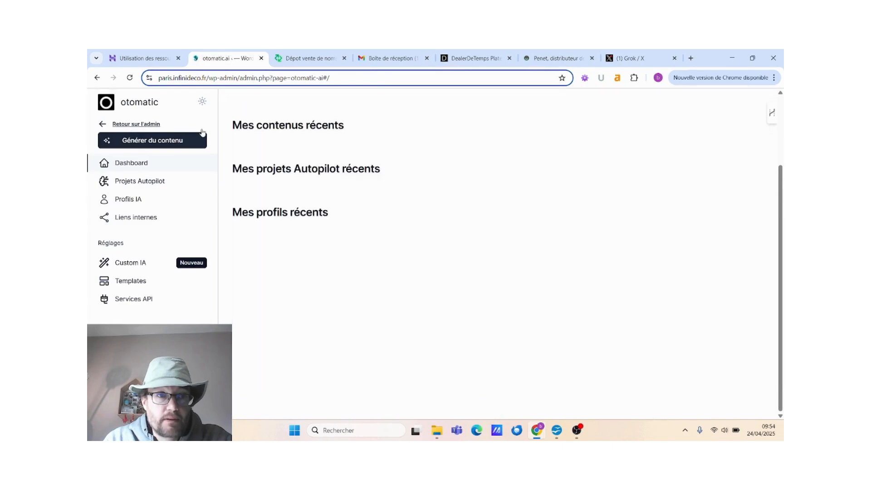
left_click(160, 143)
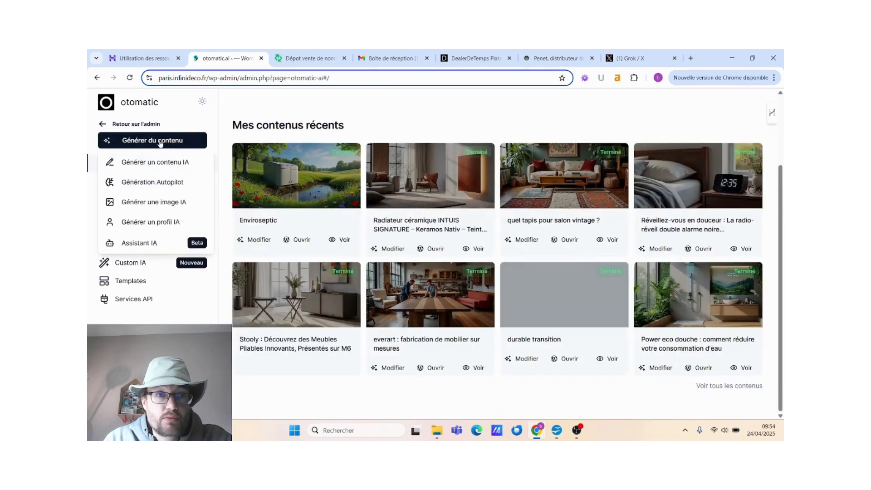
left_click(153, 183)
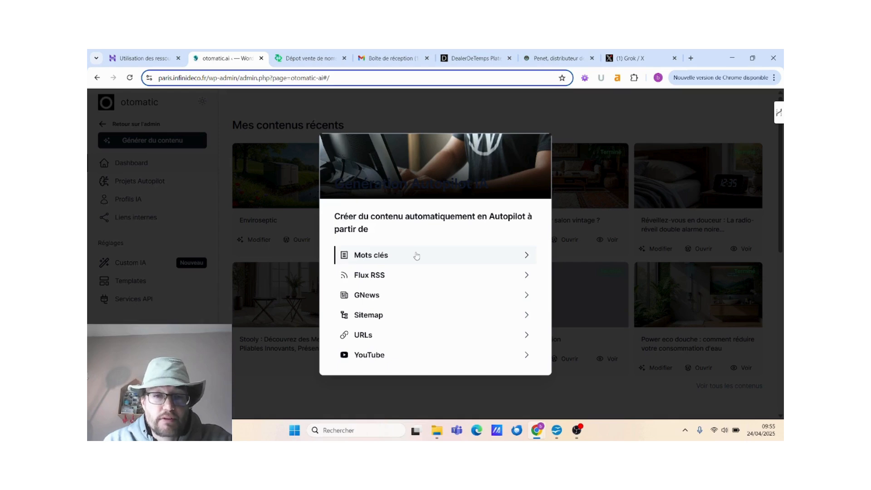
left_click(397, 282)
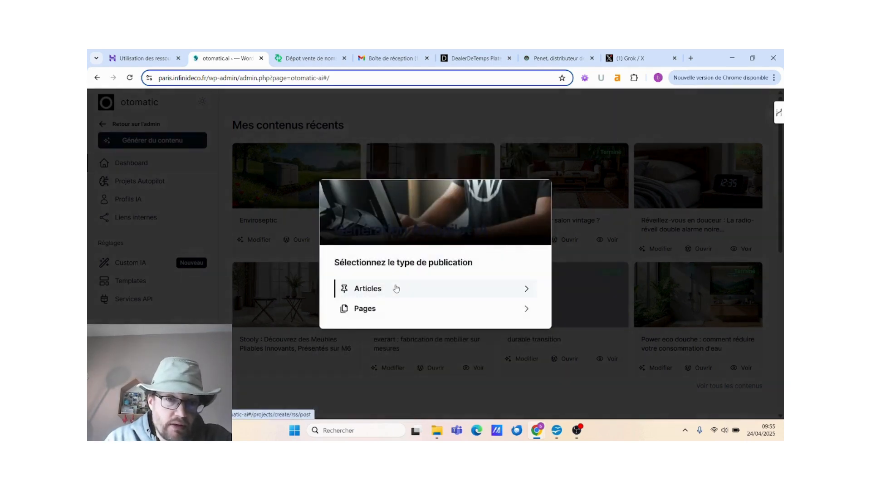
left_click(386, 292)
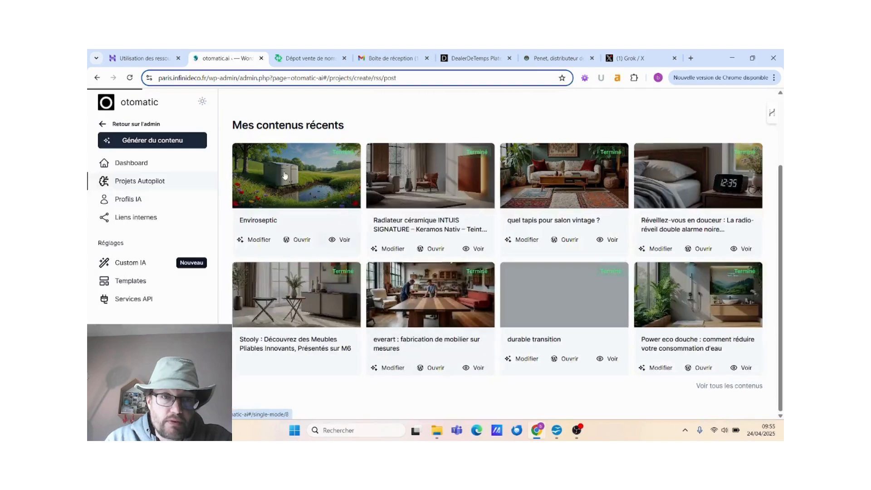
left_click(301, 273)
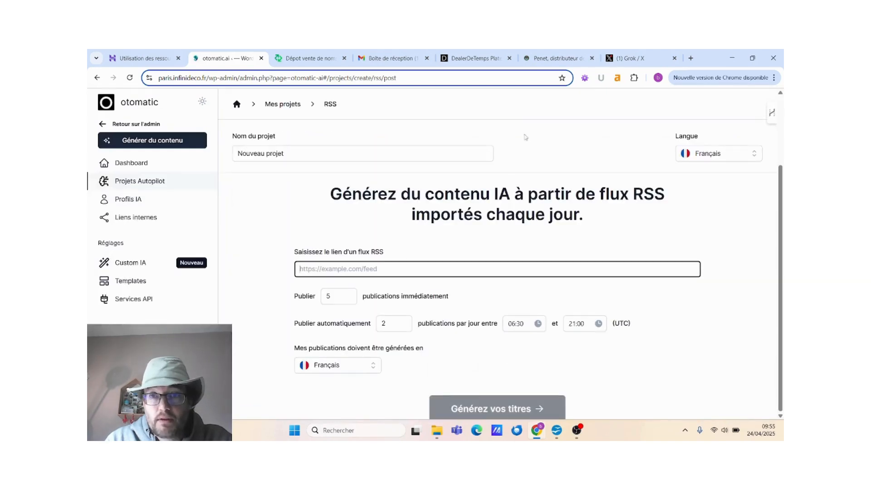
Search Google for "flux rss décoration" in the browser tab showing the Grok image.
left_click(633, 58)
left_click(447, 81)
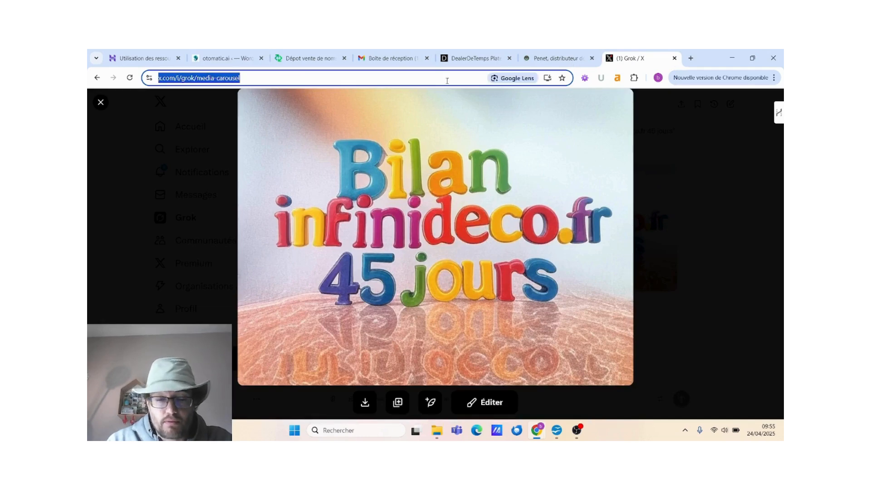
type("flux rs")
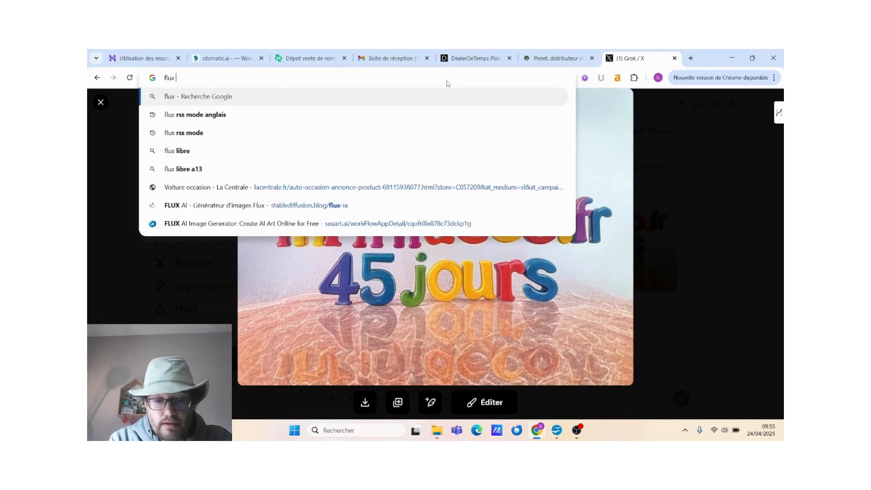
type("s ")
type("décoration")
key("Return")
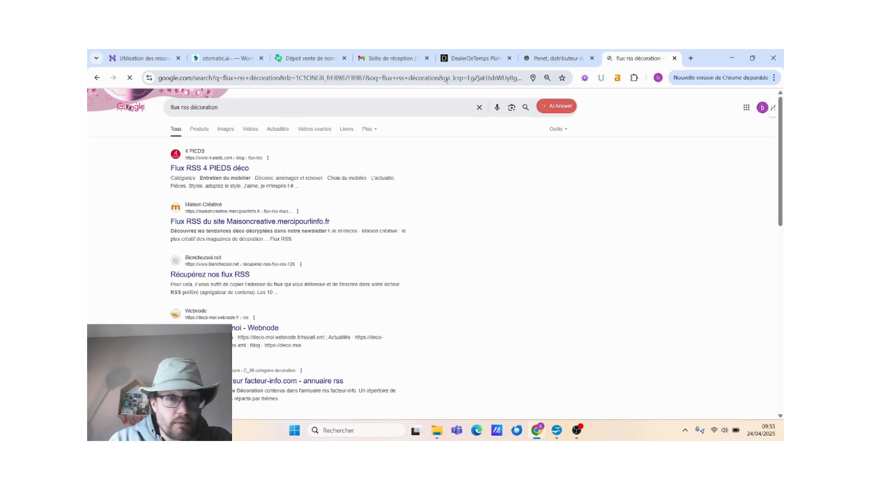
left_click(204, 222)
scroll(275, 270, "down", 2)
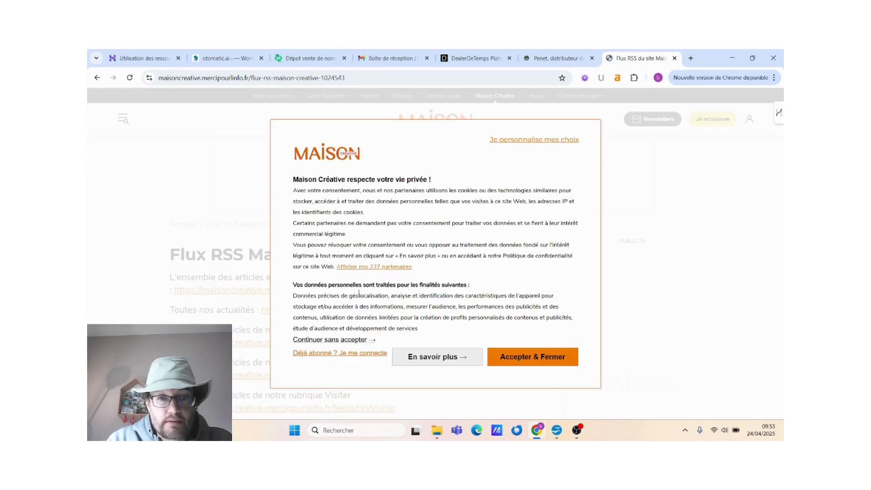
left_click(539, 359)
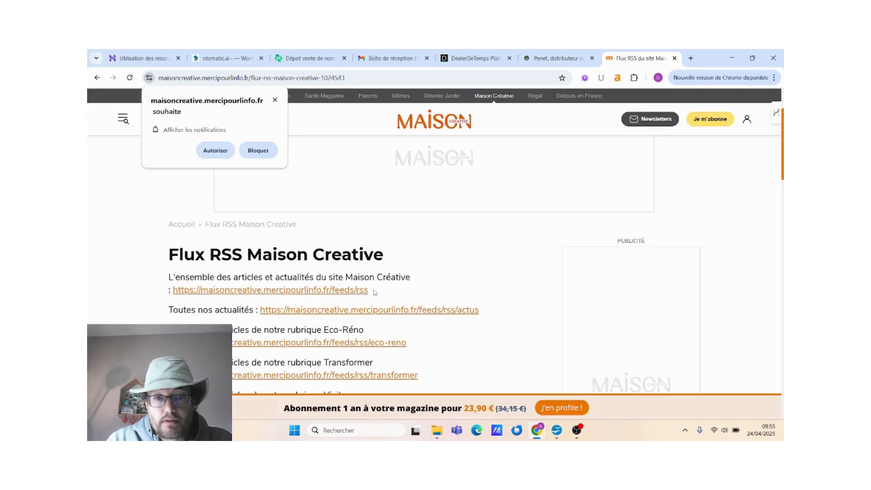
left_click_drag(375, 293, 149, 300)
key("ctrl+c")
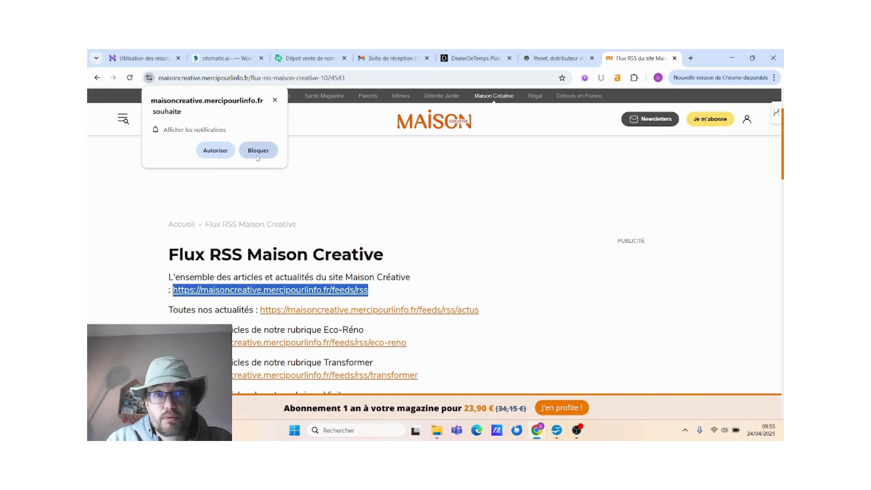
Enter the copied feed address in the otomatic RSS project, set the immediate publications to 5 and generate the titles.
left_click(224, 59)
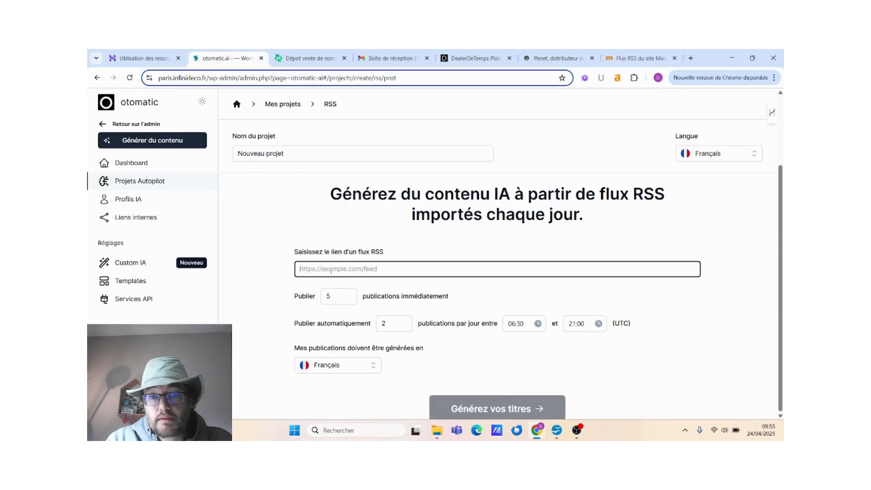
key("ctrl+v")
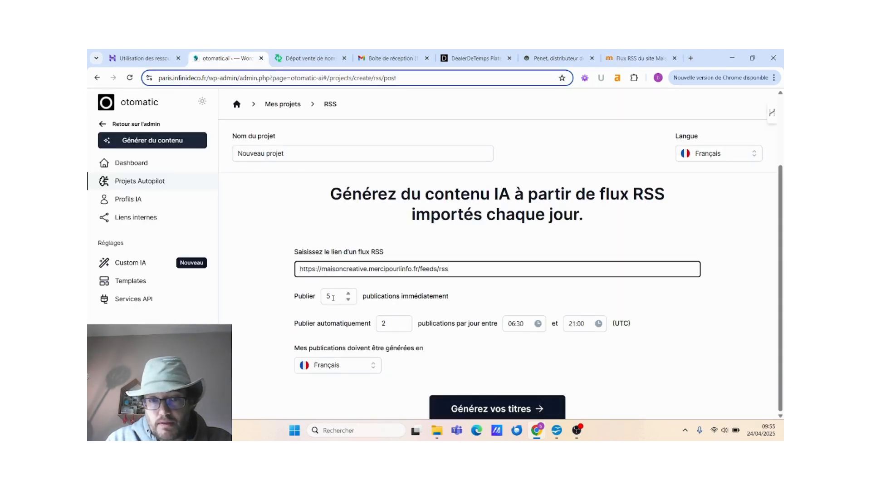
scroll(333, 297, "down", 1)
double_click(335, 283)
type("1")
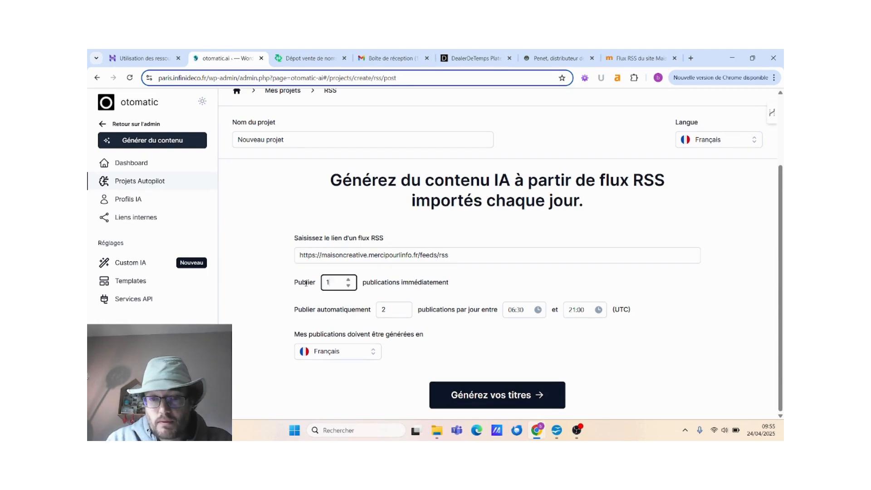
double_click(326, 282)
type("5")
left_click(471, 389)
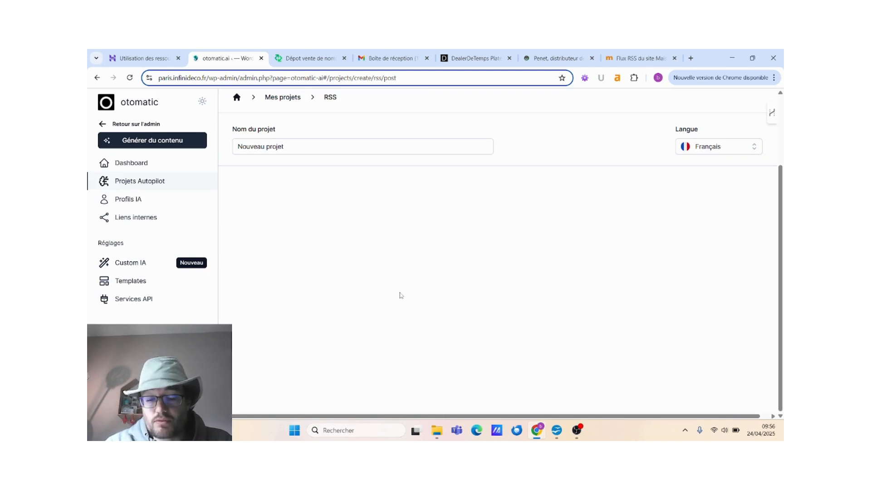
key("ctrl+shift+Tab")
key("ctrl+shift+Tab")
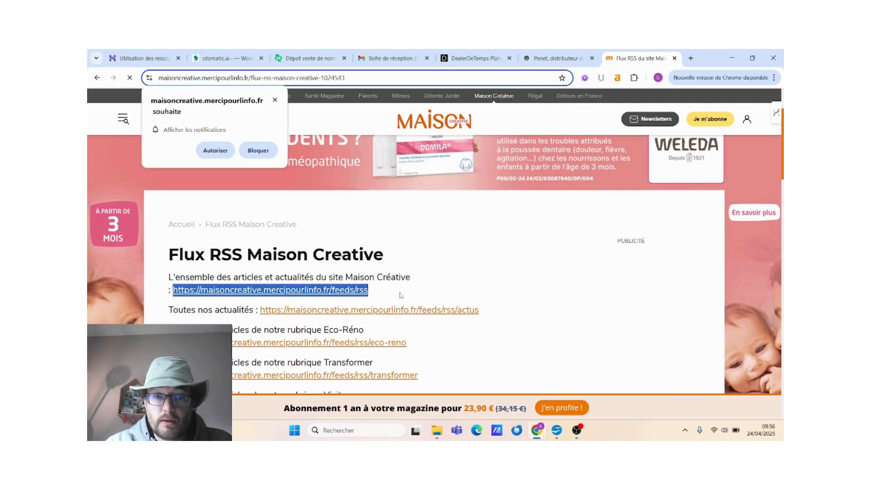
left_click(384, 78)
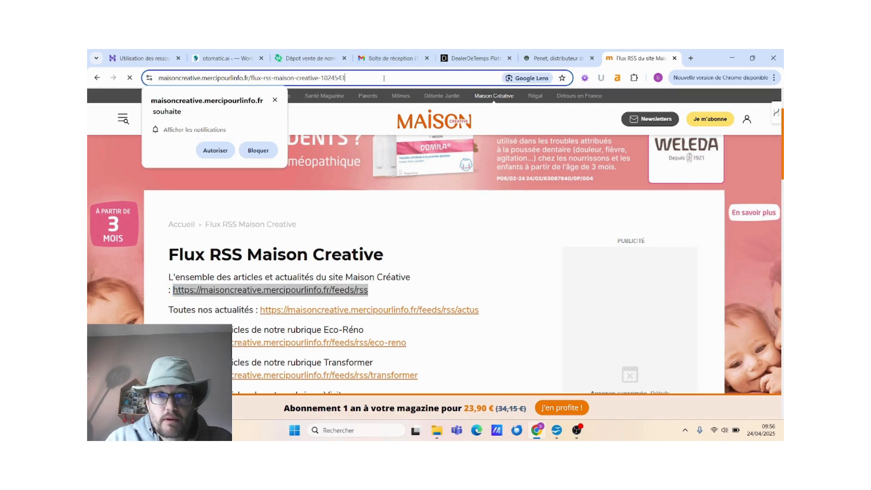
key("ctrl+v")
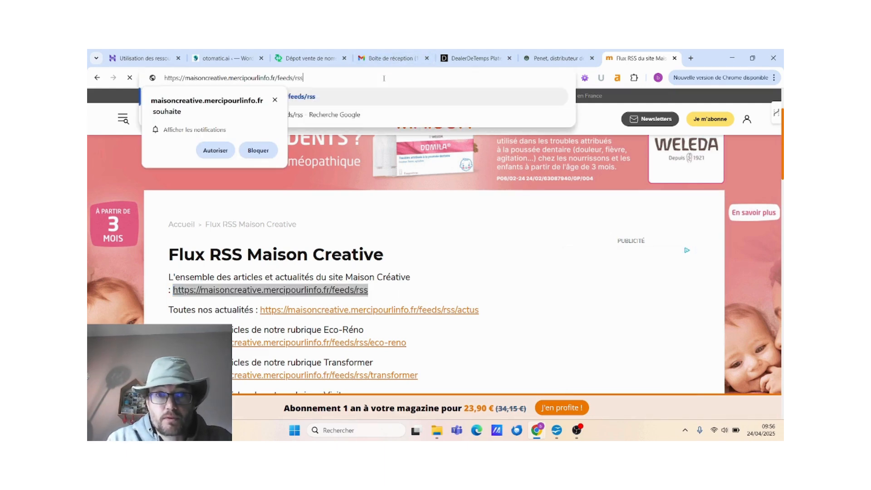
key("Return")
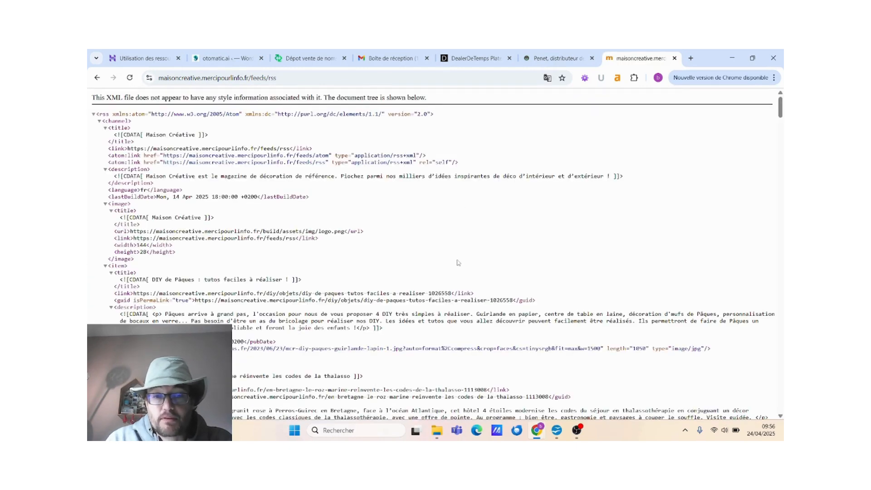
Look through the feed's items and compare them with the titles generated in otomatic, highlighting the one about "DIY de Pâques".
scroll(460, 264, "down", 1)
scroll(370, 298, "down", 4)
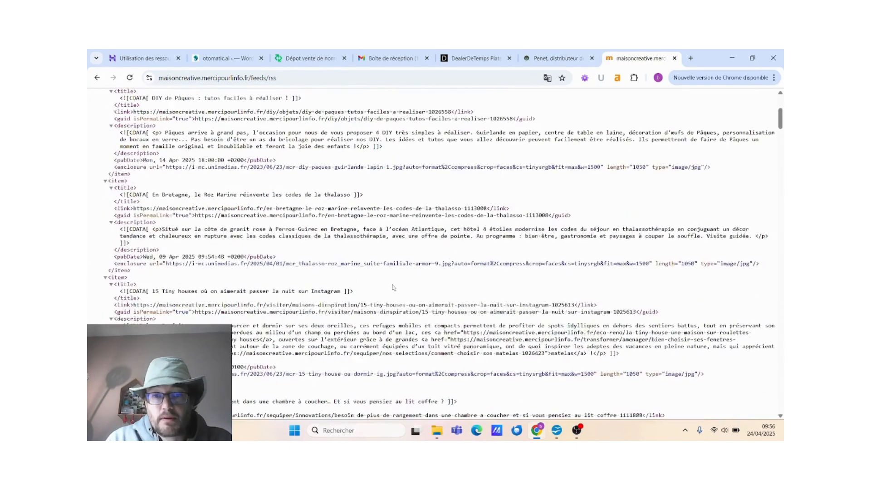
scroll(395, 274, "down", 2)
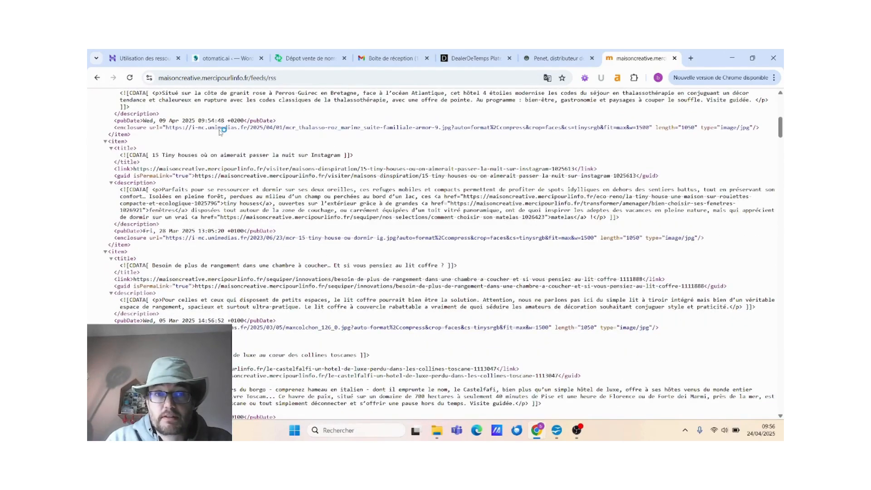
scroll(223, 136, "up", 4)
left_click(104, 78)
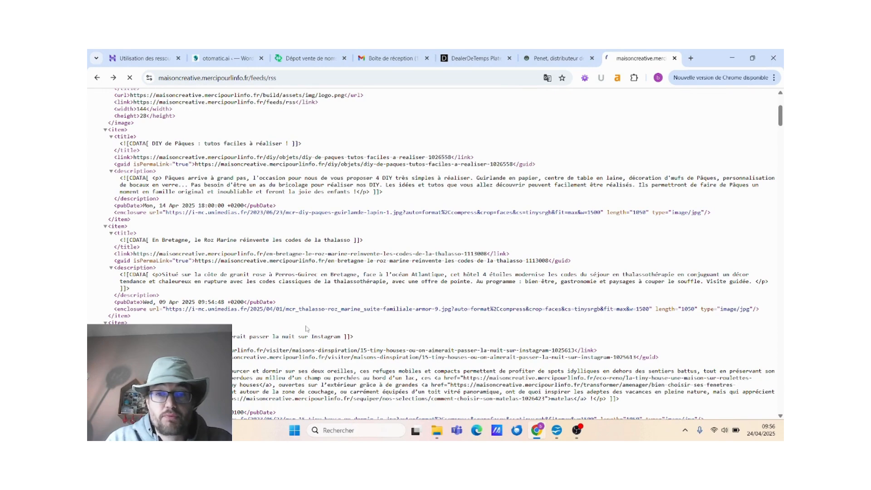
left_click(210, 59)
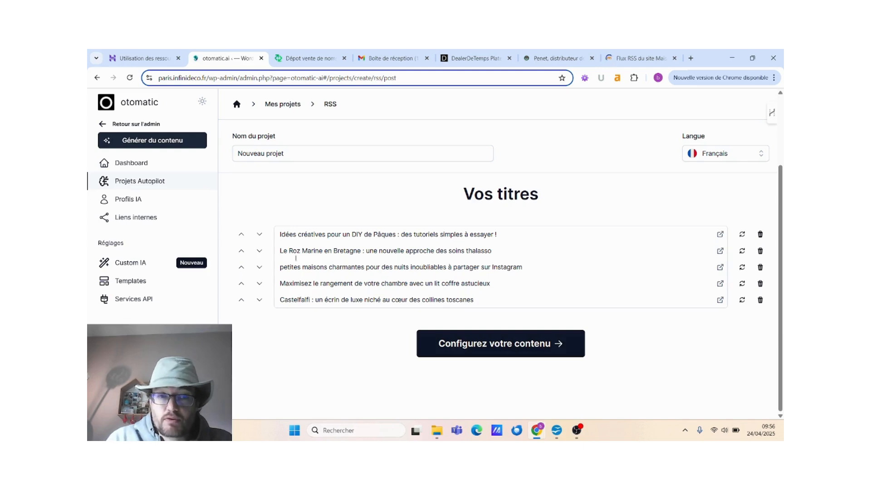
left_click_drag(354, 235, 422, 235)
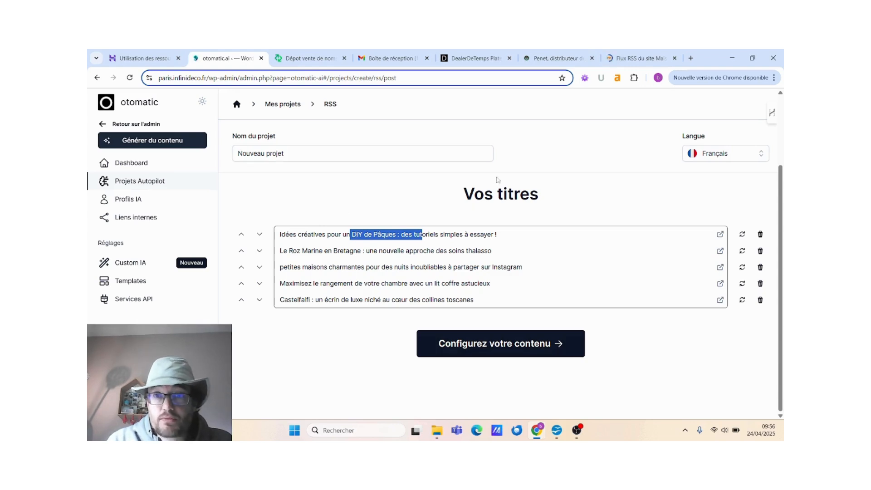
Return to the Maison Créative page and search Google for "flux rss site anglais décoration" instead.
left_click(640, 58)
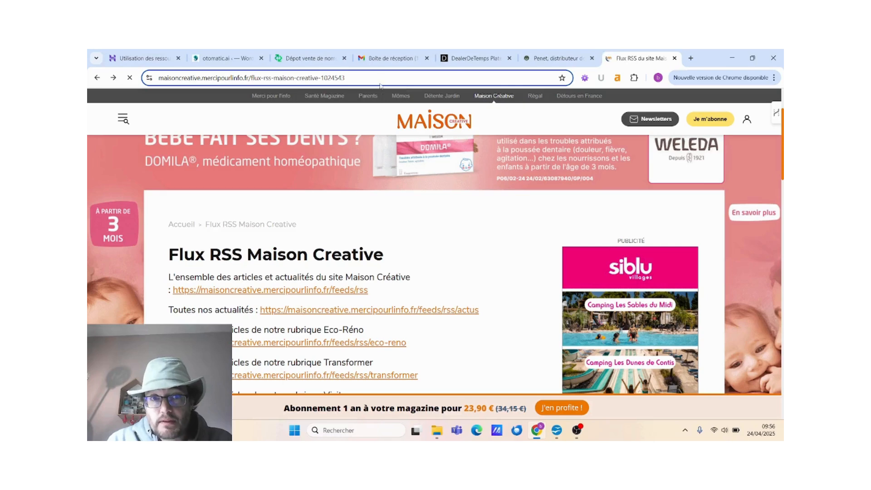
left_click(381, 77)
type("flus")
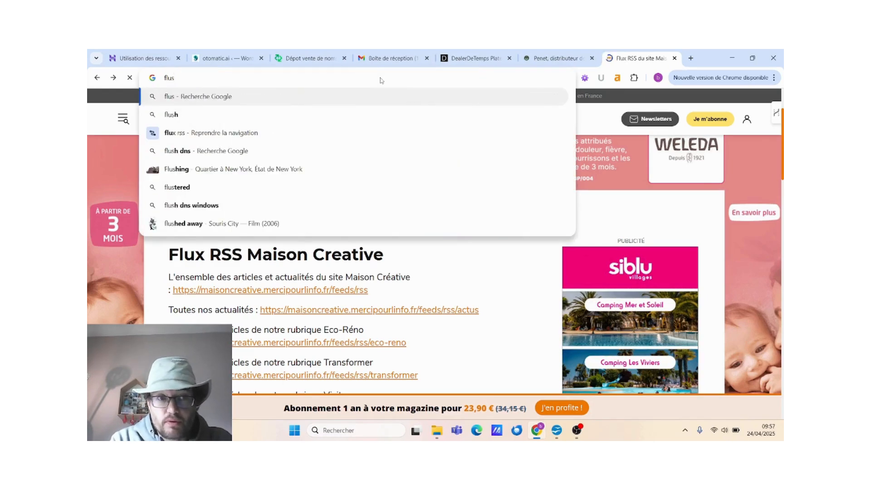
key("BackSpace")
type("x rss")
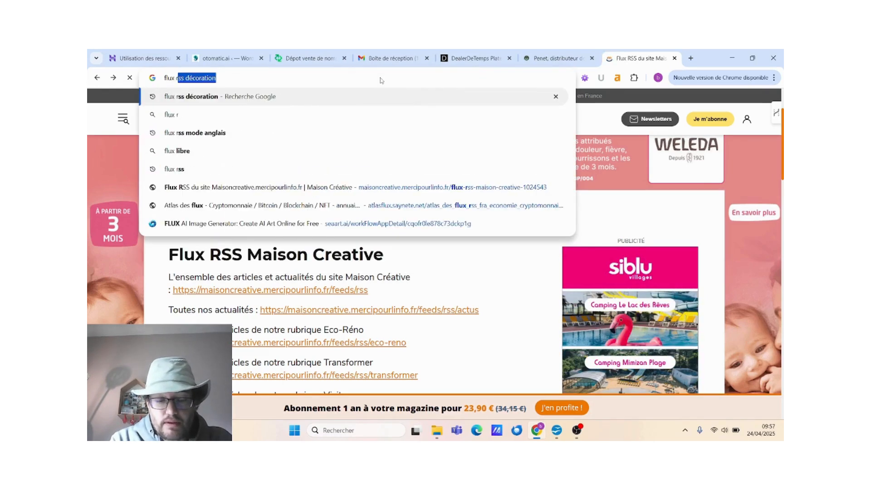
type(" si")
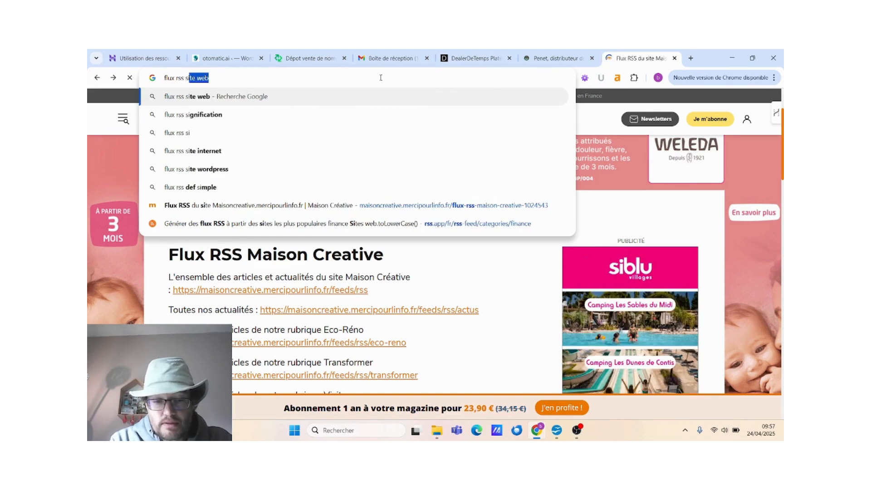
type("te angla")
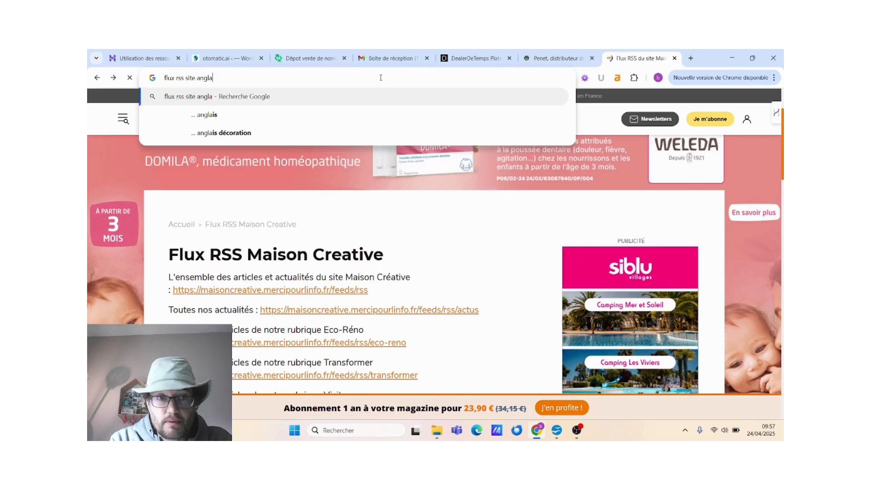
type("is")
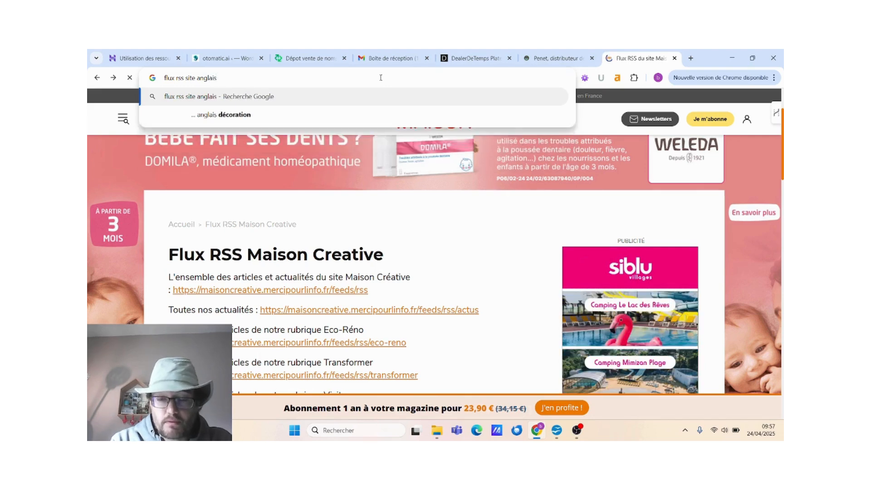
key("Down")
key("Return")
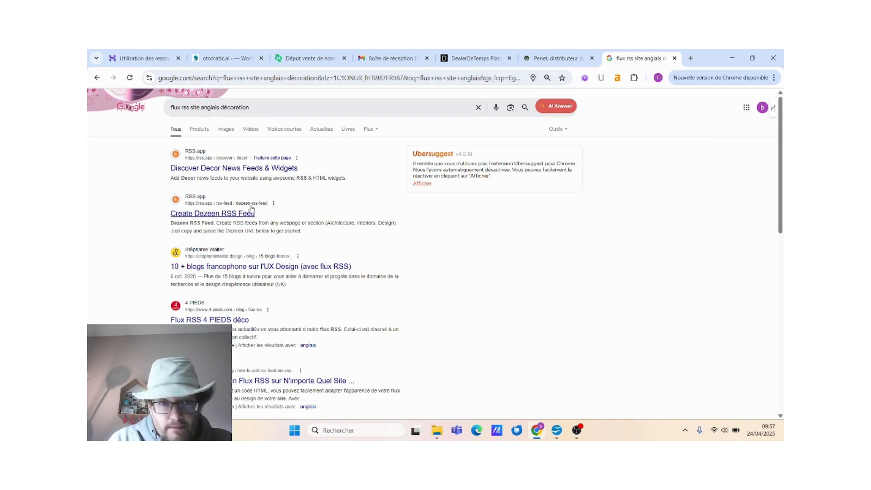
Open the RSS.app "Discover Decor News Feeds & Widgets" result and create a feed from the #Decor topic.
left_click(249, 168)
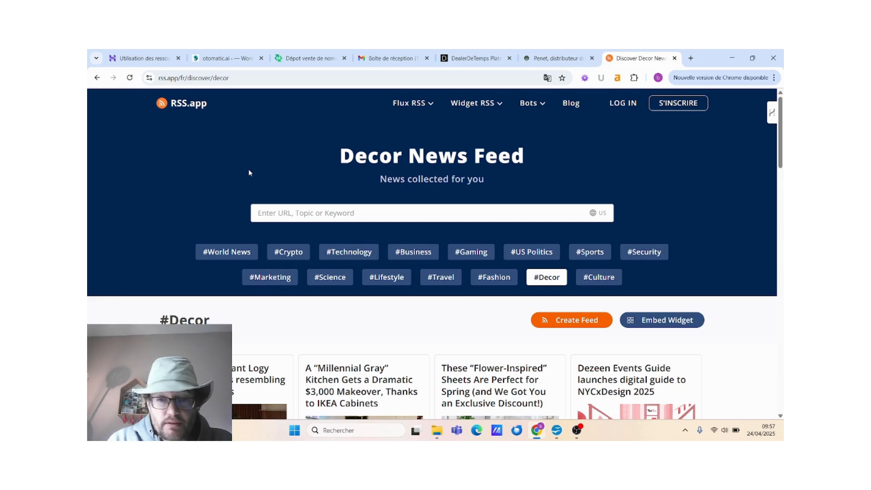
scroll(262, 189, "down", 3)
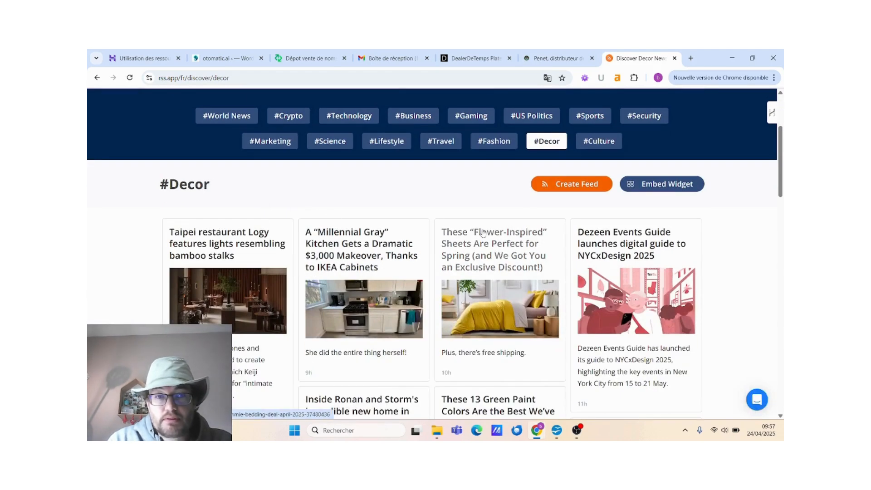
scroll(484, 233, "down", 3)
scroll(528, 215, "up", 3)
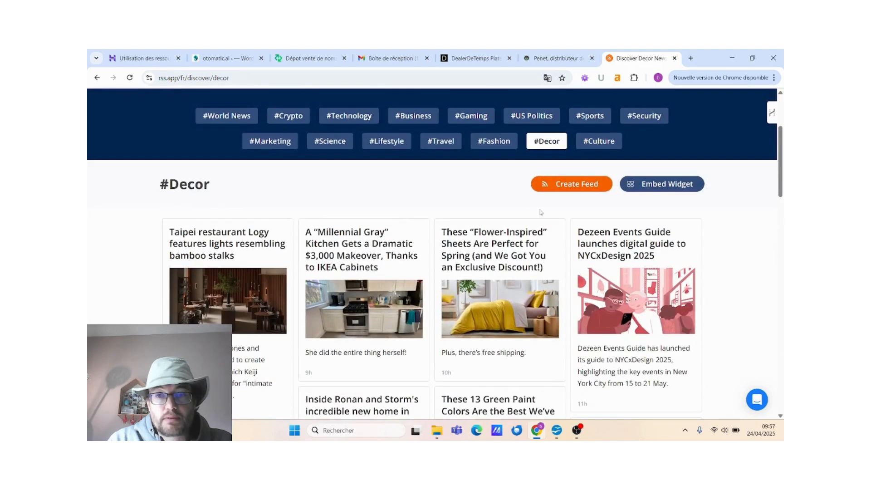
left_click(569, 186)
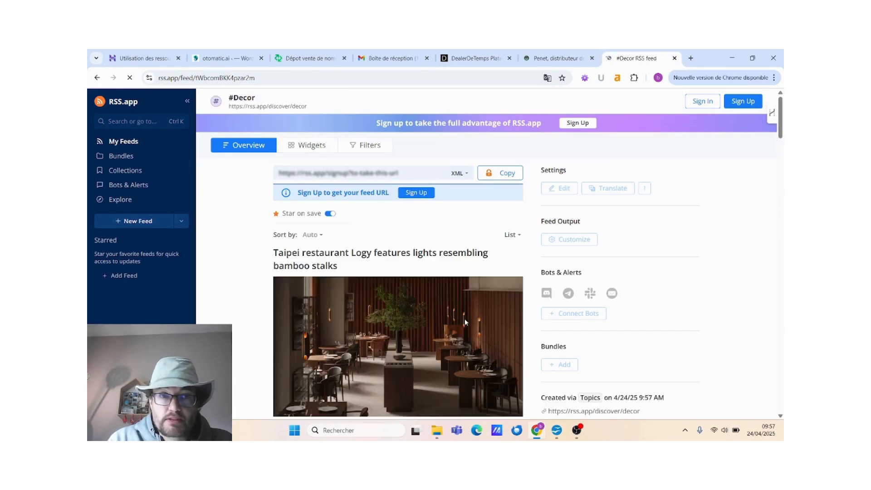
scroll(281, 121, "down", 1)
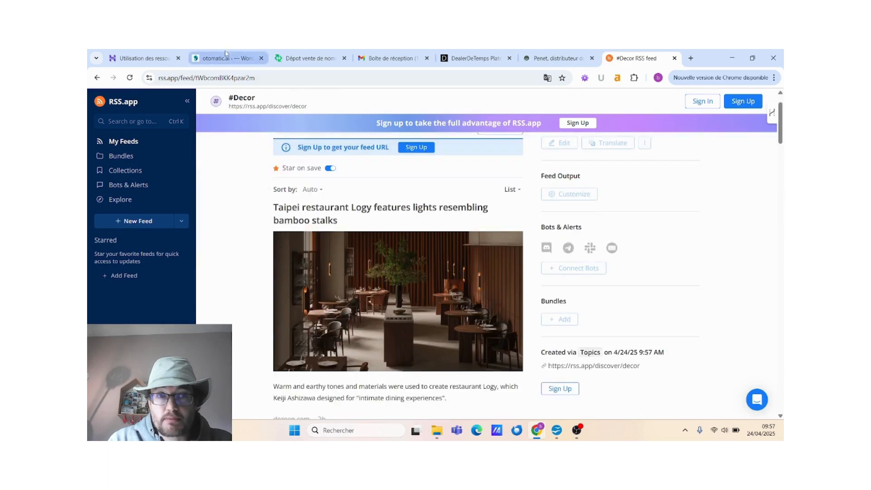
Go back to the otomatic RSS project and delete every generated title except the one about "DIY de Pâques".
left_click(223, 58)
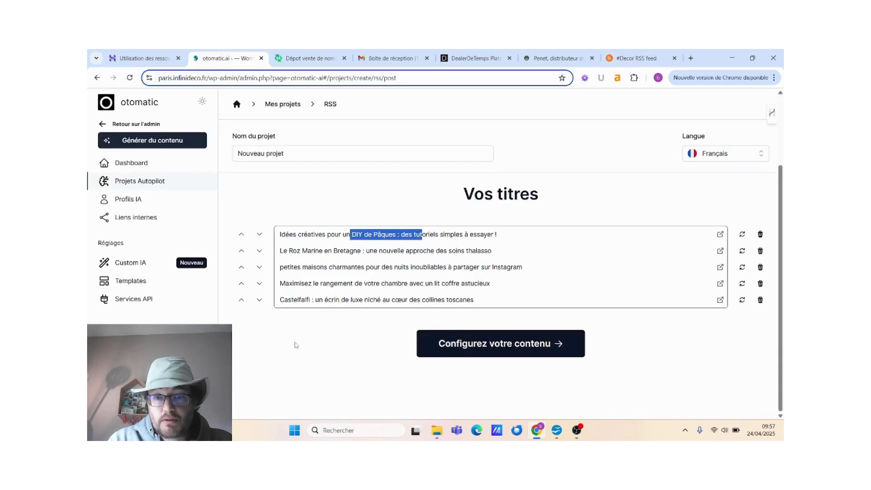
left_click(760, 251)
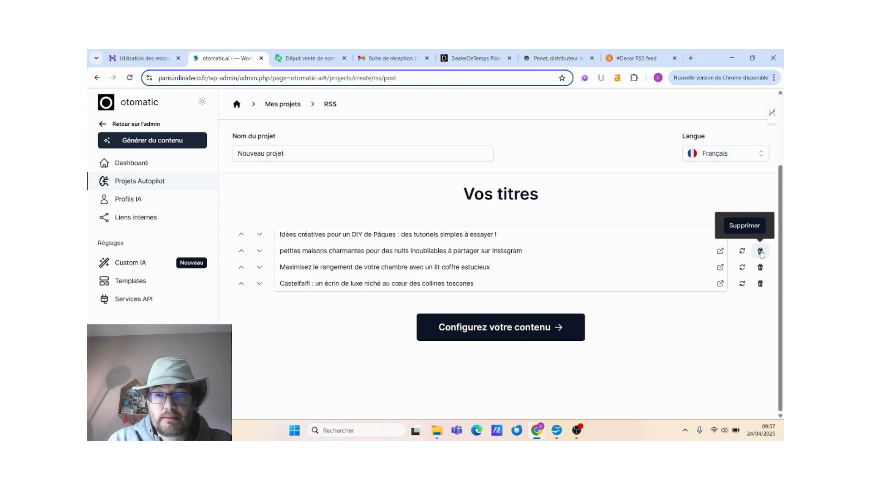
left_click(762, 252)
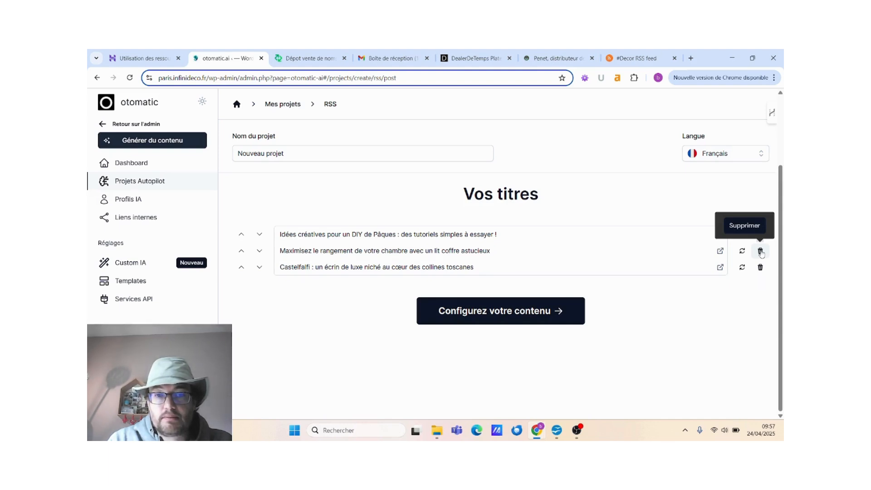
left_click(761, 252)
left_click(762, 252)
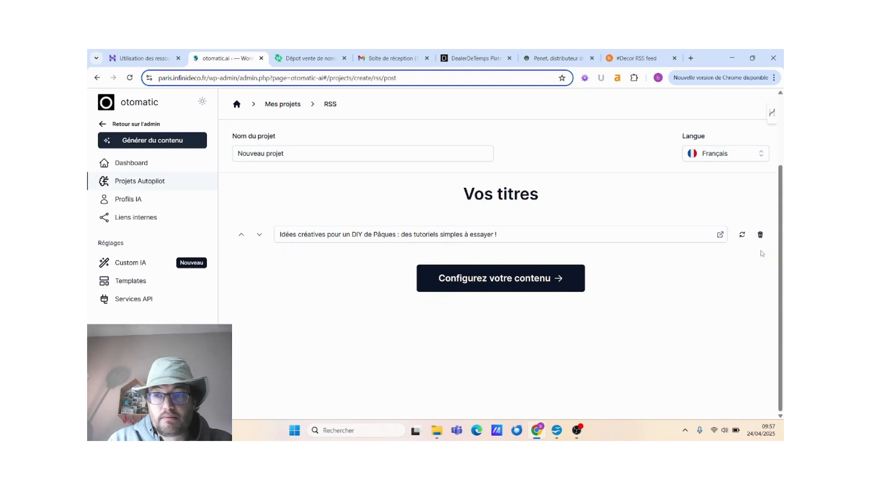
Continue to the project's content configuration and set the WordPress status to Brouillon.
left_click(515, 279)
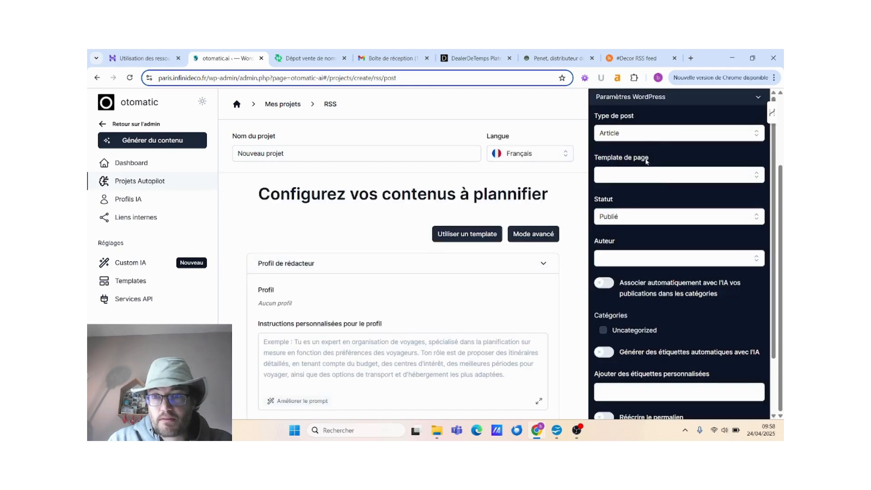
left_click(642, 220)
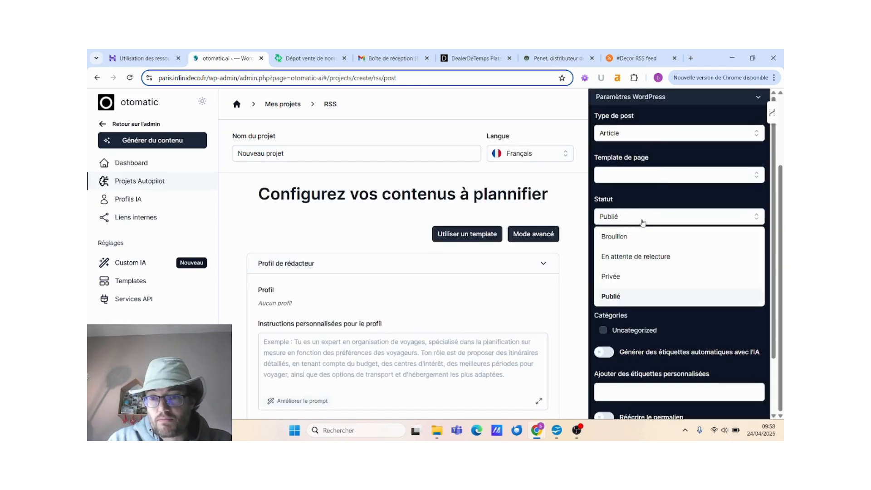
left_click(627, 245)
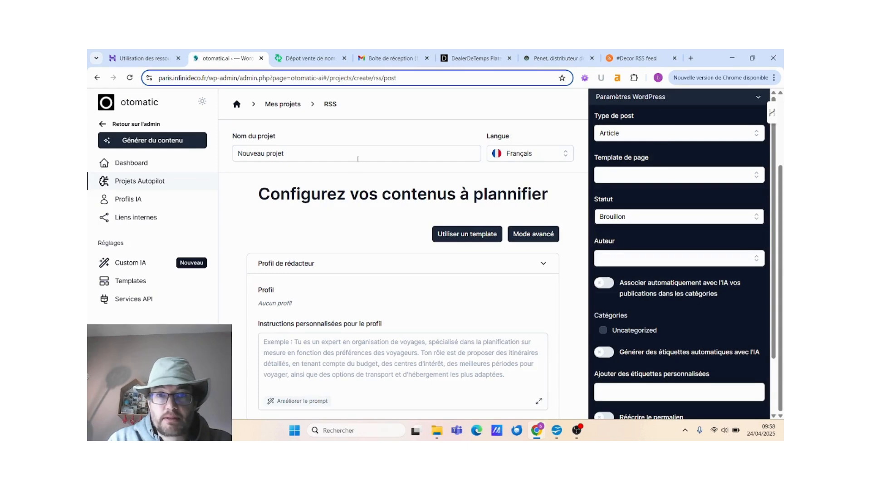
Set the writing style in the text options to Narratif.
scroll(643, 315, "down", 2)
scroll(460, 281, "down", 5)
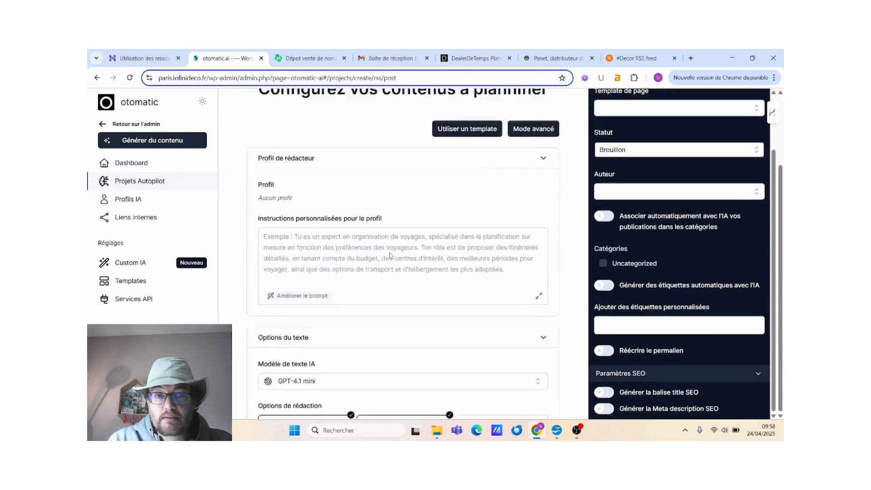
scroll(398, 183, "up", 4)
scroll(393, 211, "down", 2)
scroll(356, 251, "down", 3)
left_click(469, 256)
left_click(455, 319)
left_click(451, 339)
scroll(449, 342, "down", 1)
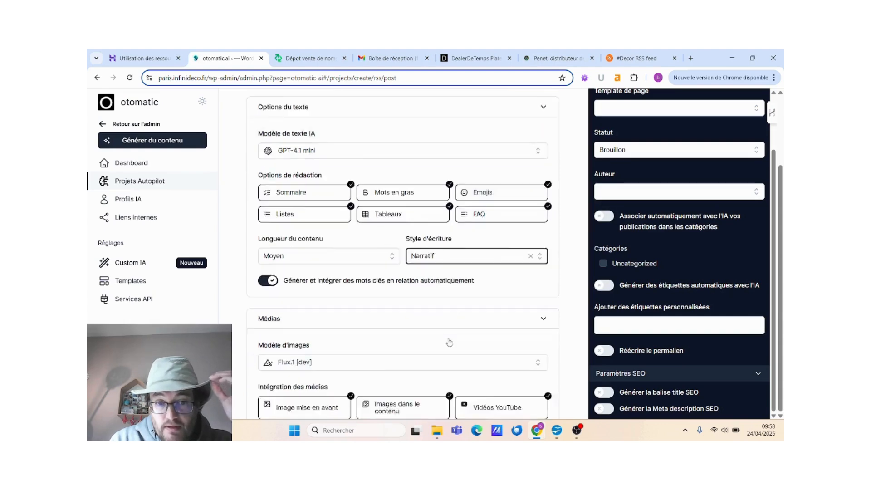
Review the media and link options, then create the RSS Autopilot project with these settings.
scroll(449, 342, "down", 2)
scroll(485, 329, "down", 5)
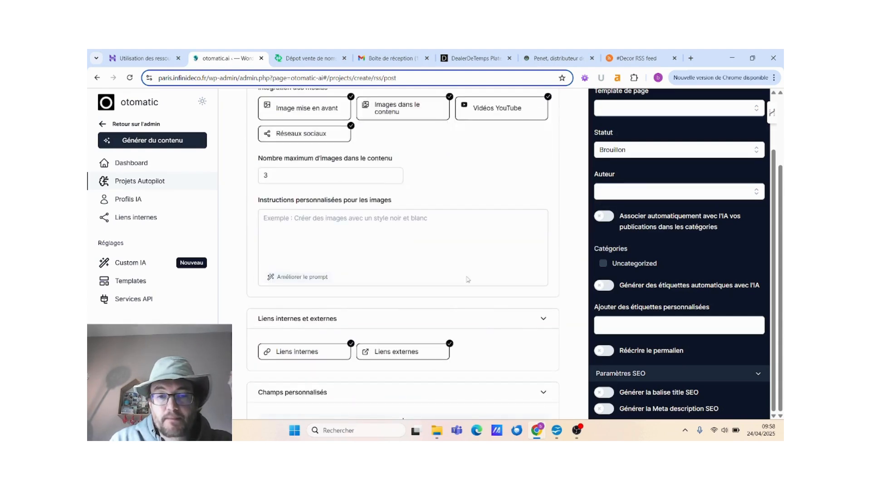
scroll(468, 271, "down", 2)
left_click(429, 372)
scroll(481, 280, "up", 2)
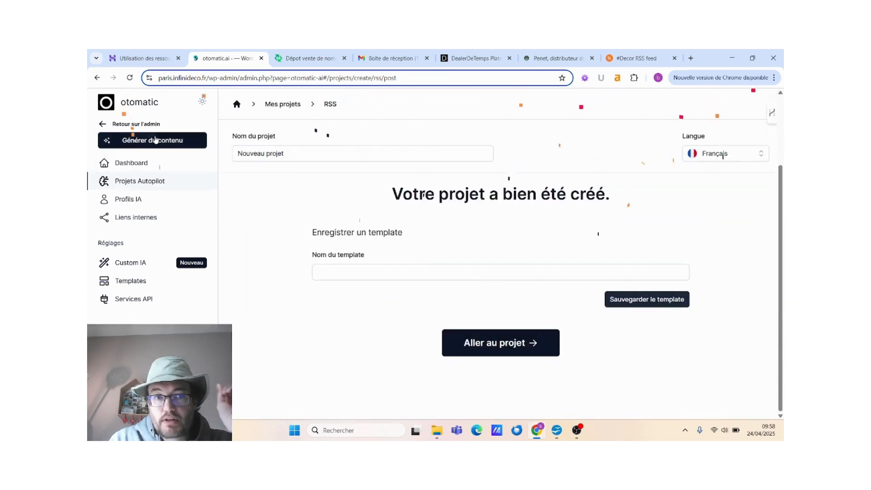
View the Autopilot projects list and the single AI content creation form, then return to the projects list through the dashboard.
left_click(134, 182)
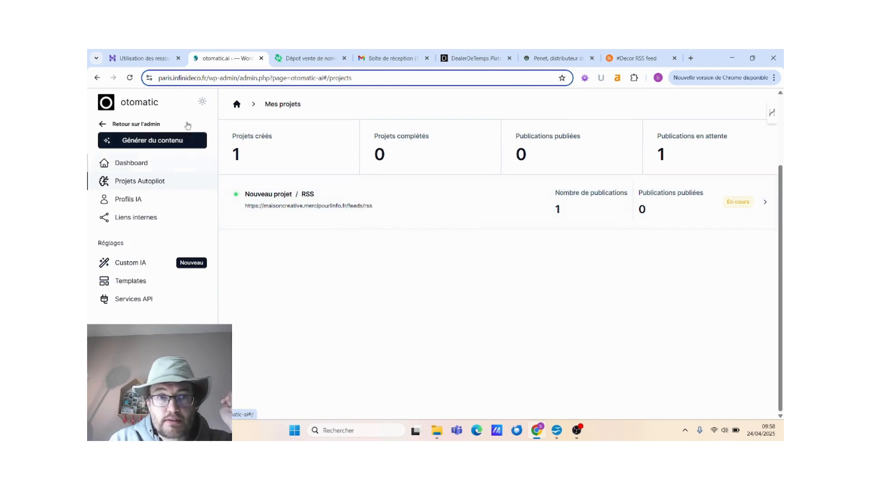
left_click(150, 140)
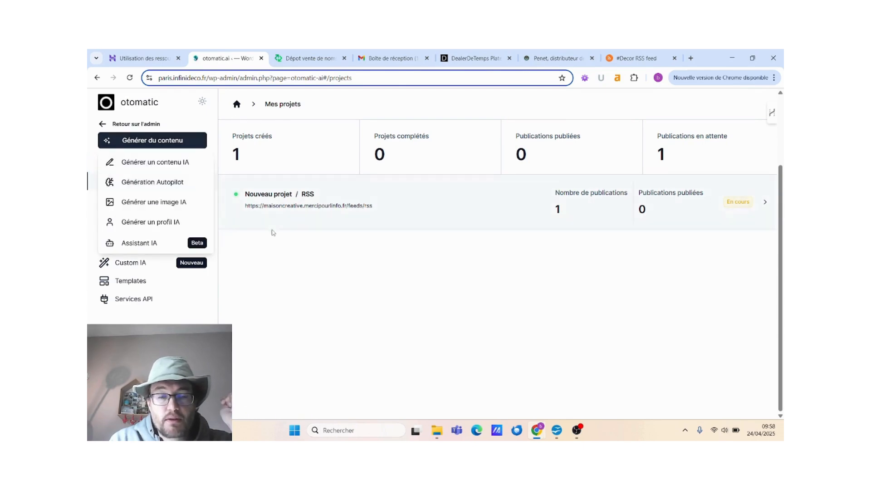
left_click(136, 163)
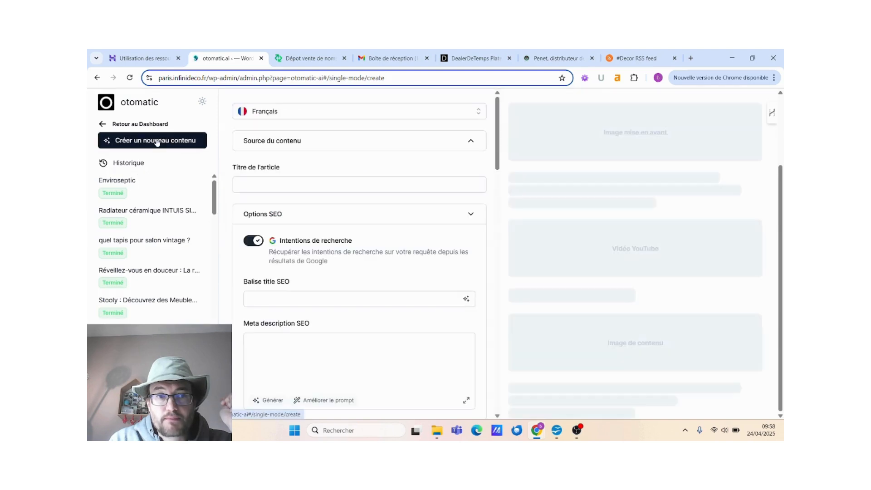
left_click(156, 141)
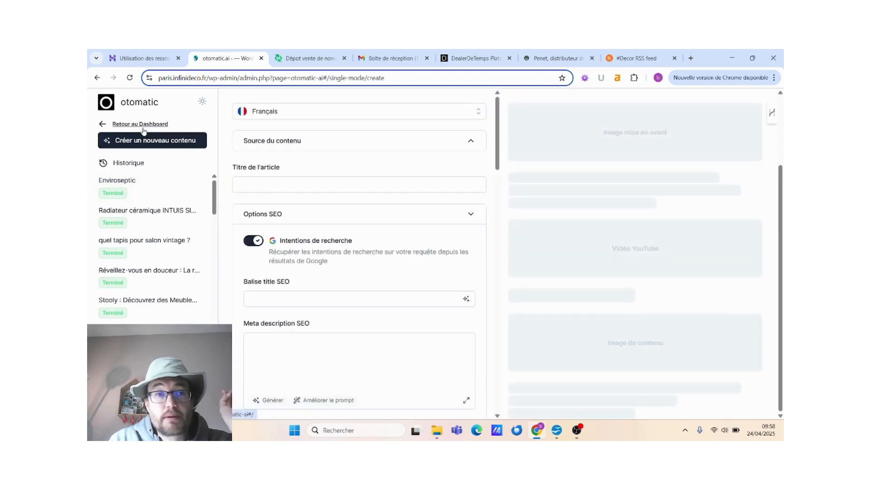
left_click(144, 128)
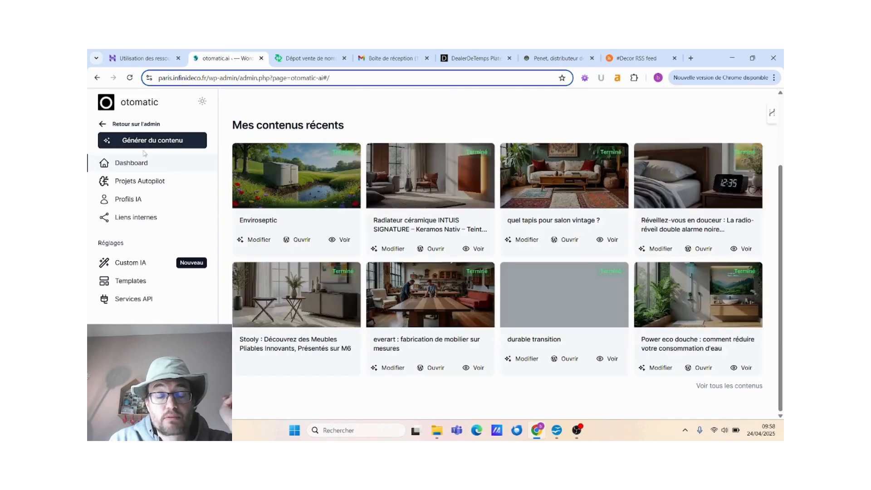
left_click(138, 186)
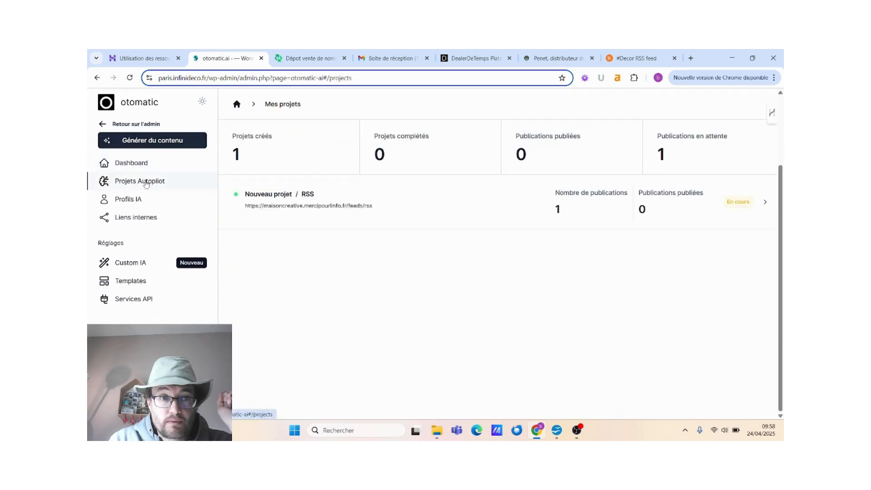
Start a new Autopilot generation from GNews with Articles as the publication type.
left_click(146, 149)
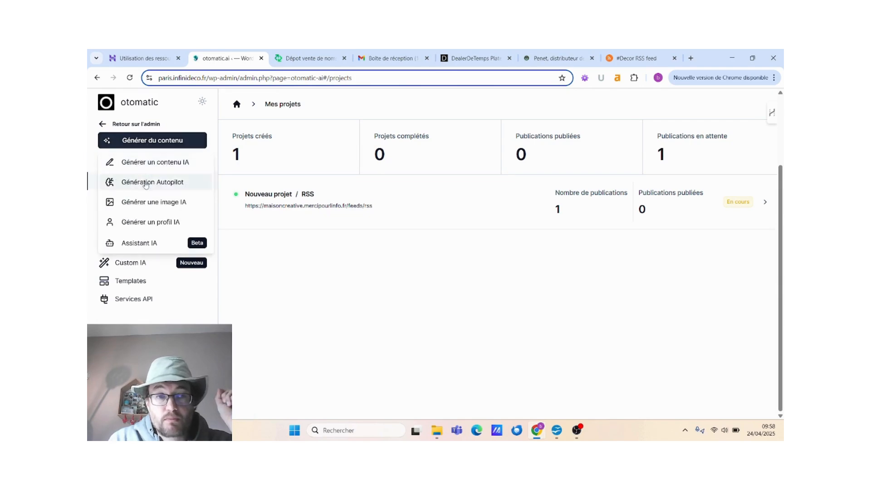
left_click(145, 182)
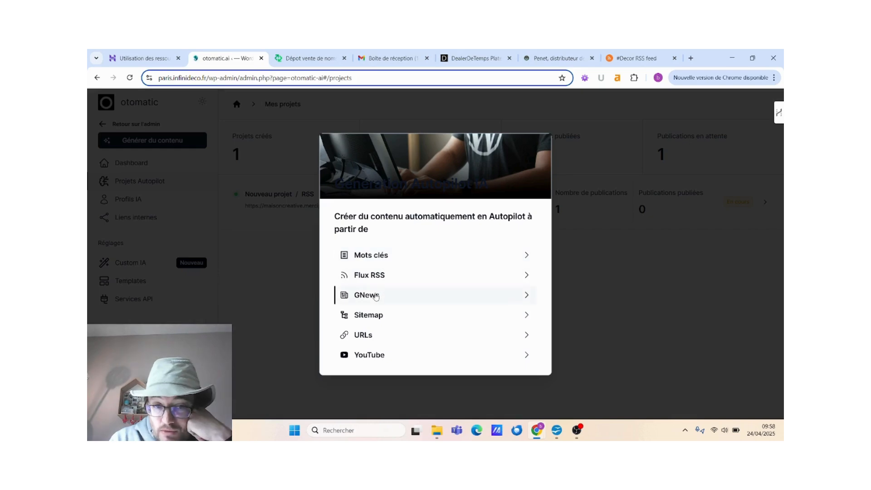
left_click(488, 299)
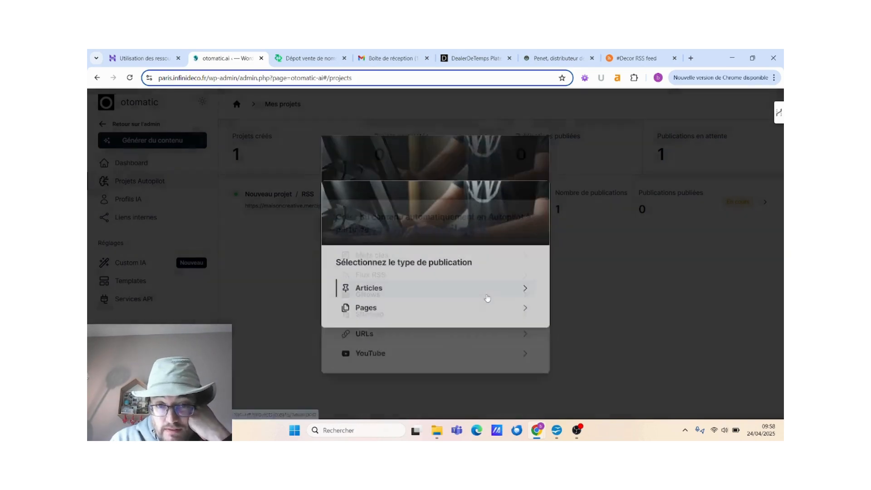
left_click(396, 288)
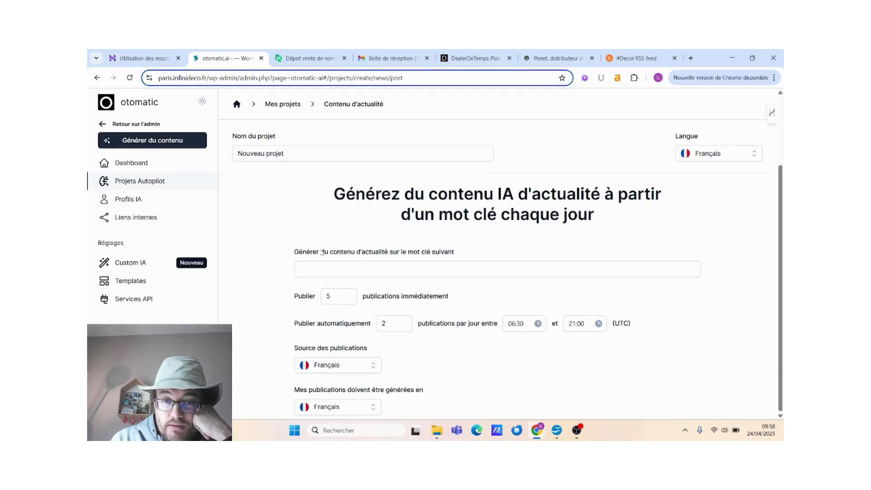
Enter the news keyword "lapin de paques", correct the spelling of its last word, and generate the titles.
scroll(320, 254, "down", 1)
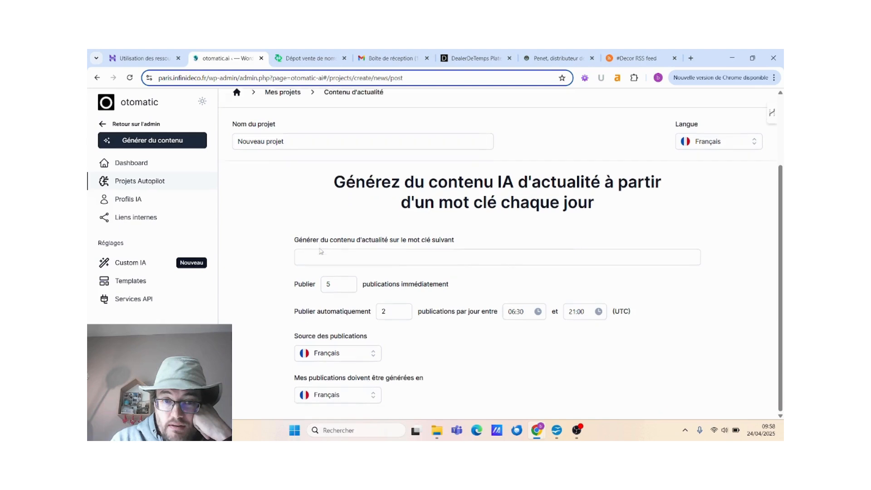
left_click_drag(302, 207, 462, 226)
left_click(461, 226)
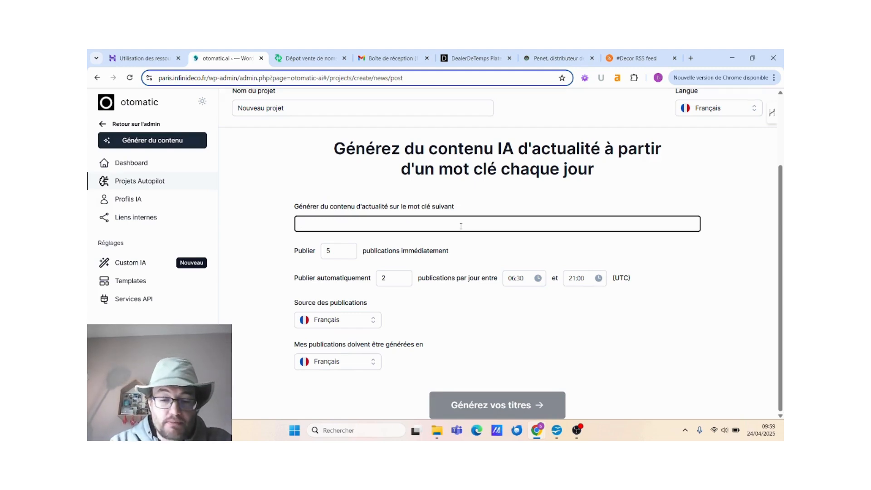
type("lapin de paques")
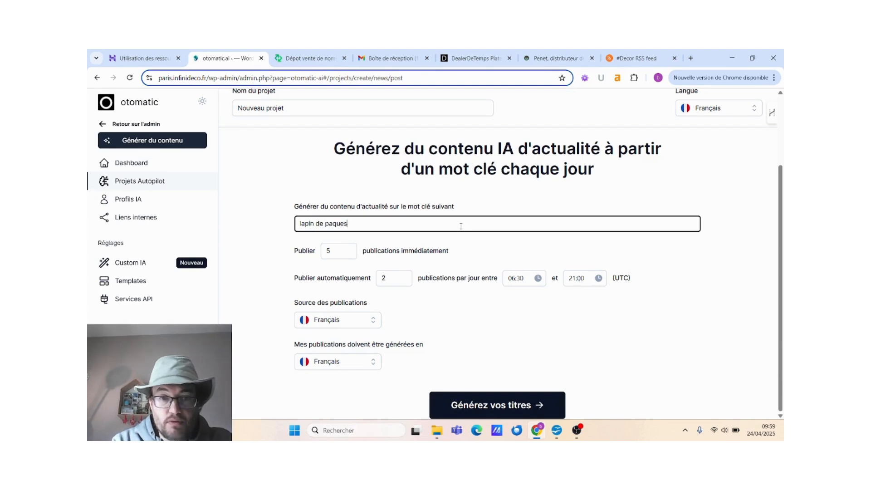
double_click(336, 224)
right_click(333, 226)
left_click(346, 230)
left_click(465, 401)
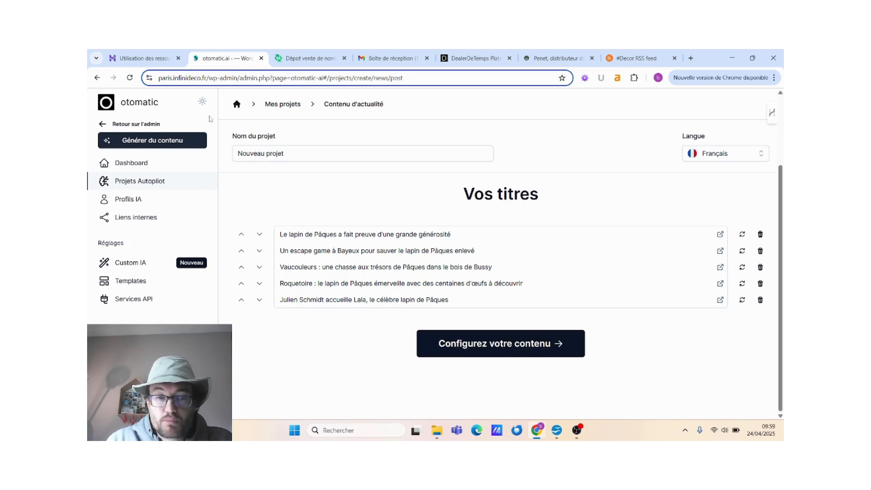
Return to the Autopilot projects list and start a new Autopilot generation from URLs with Articles as the publication type.
left_click(130, 186)
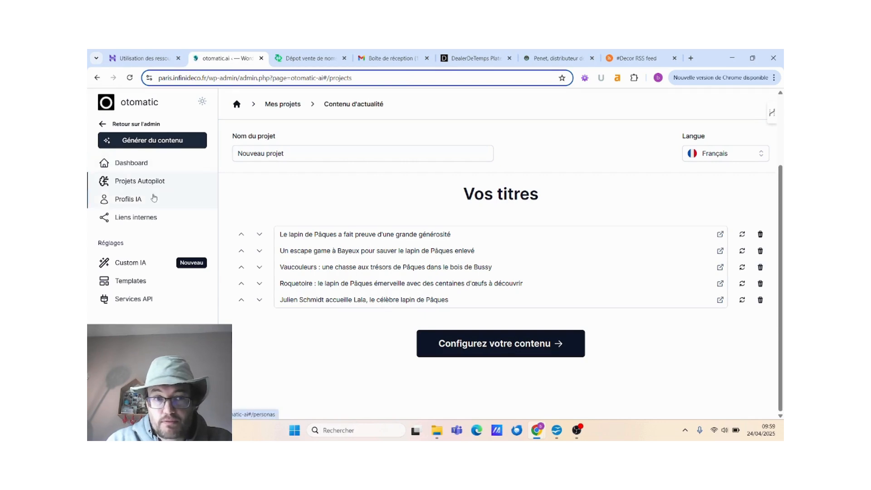
left_click(167, 141)
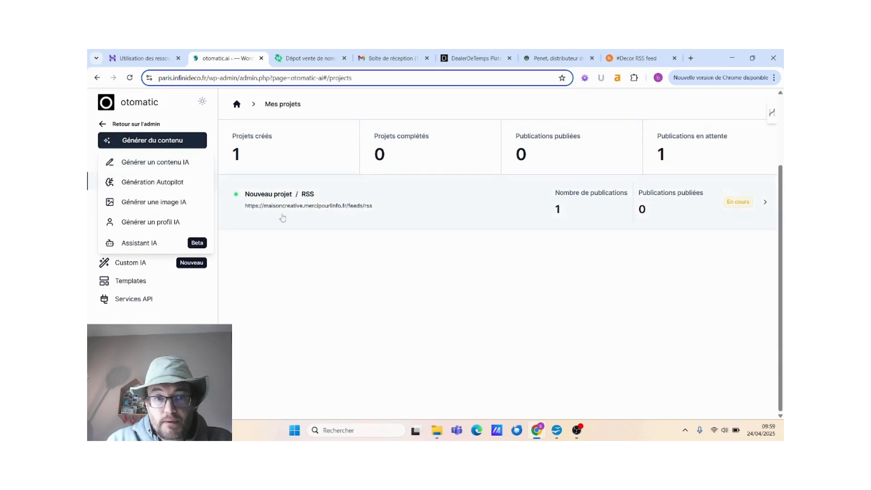
left_click(169, 186)
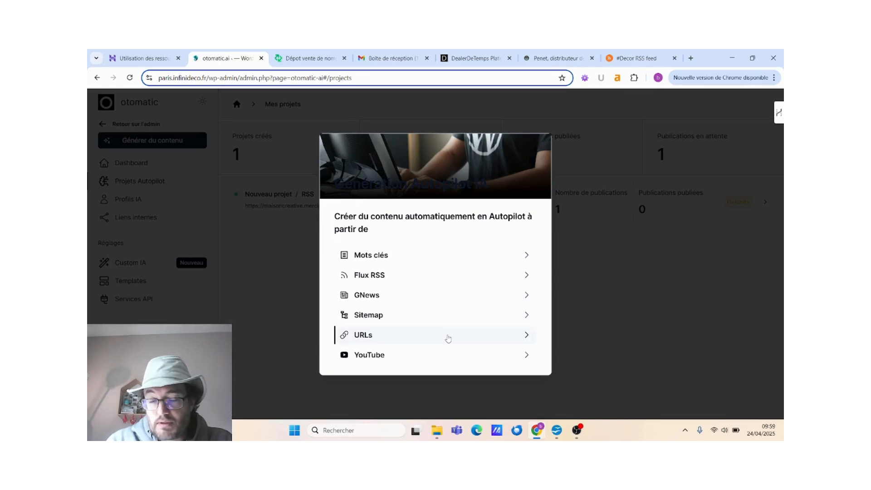
left_click(448, 338)
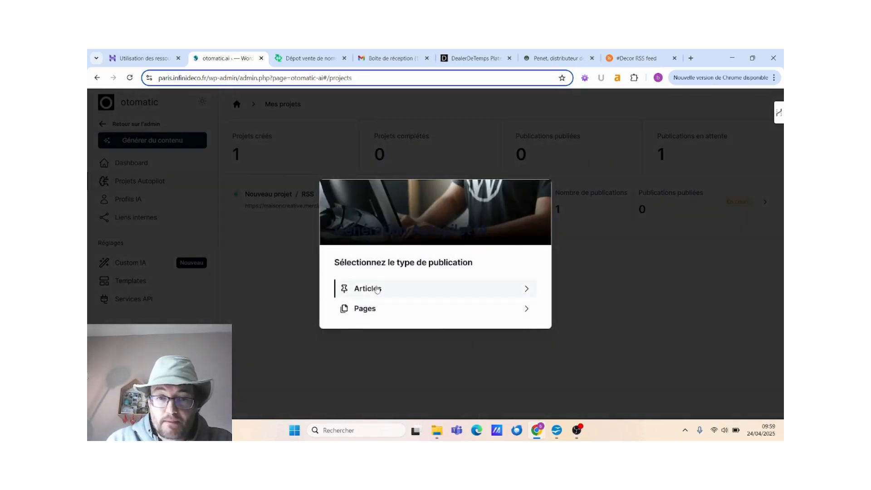
left_click(378, 289)
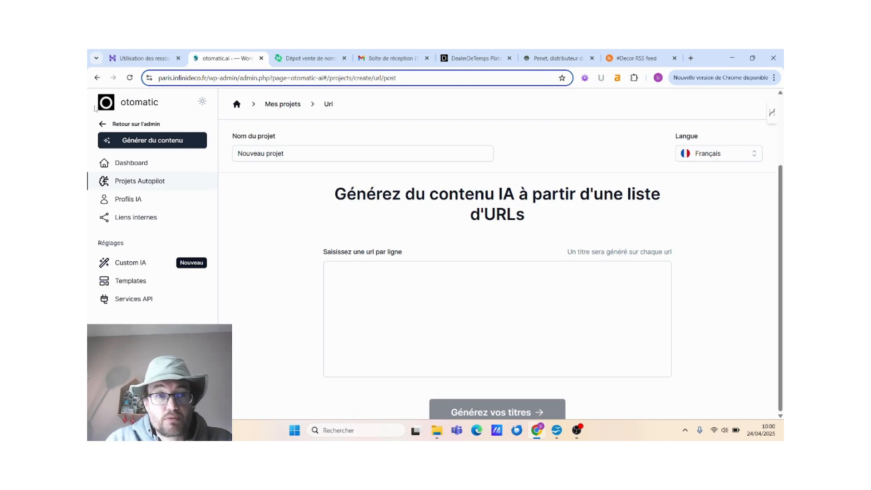
Start an Autopilot generation from YouTube with Articles as the publication type and view its video URL form.
left_click(134, 142)
left_click(142, 182)
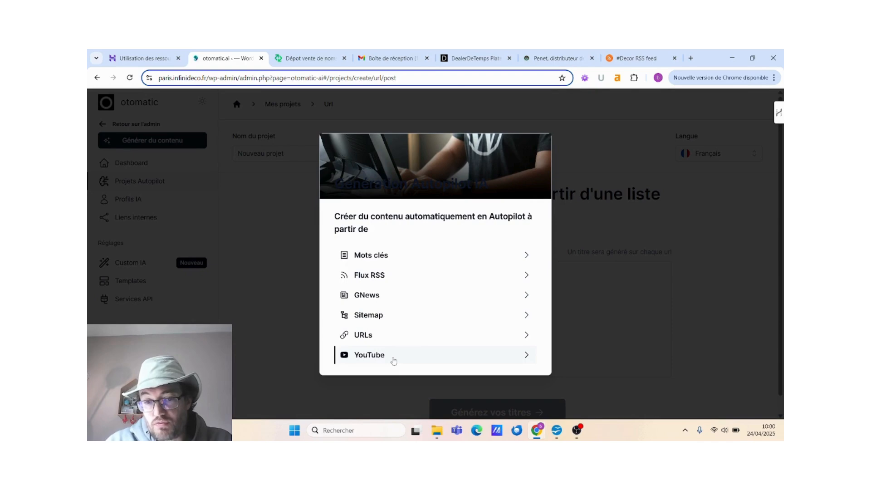
left_click(394, 357)
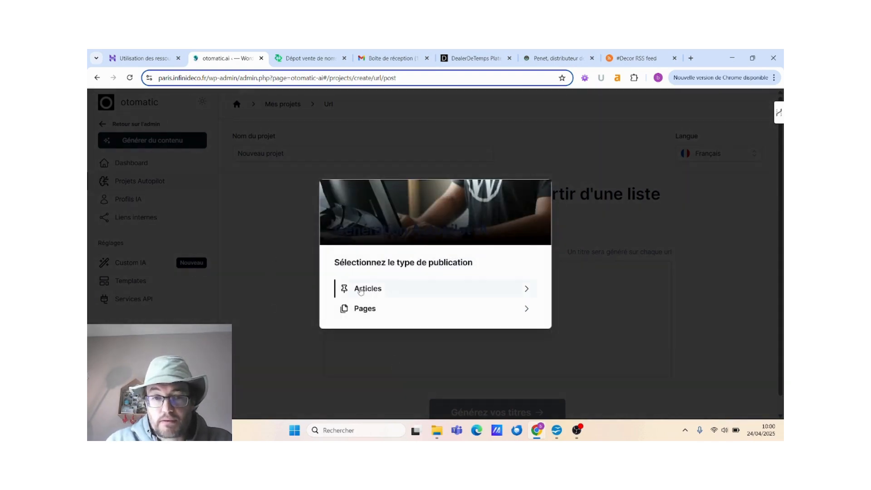
left_click(384, 288)
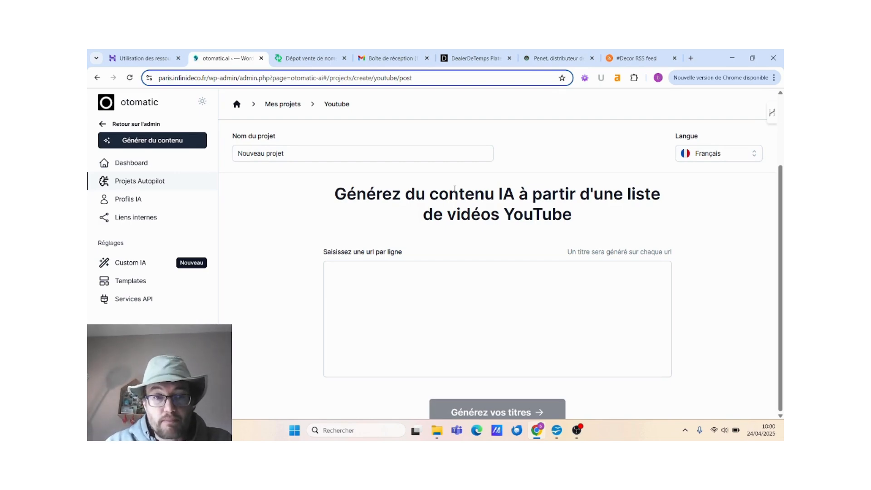
scroll(399, 237, "down", 1)
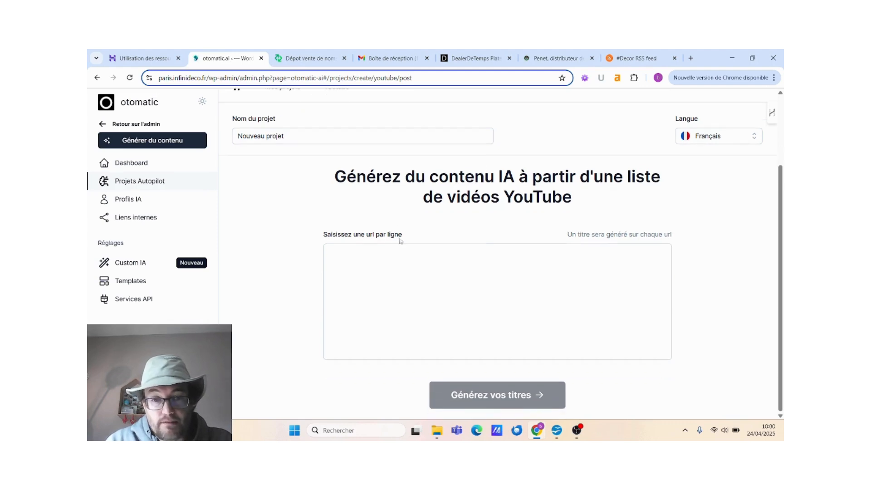
scroll(413, 255, "up", 1)
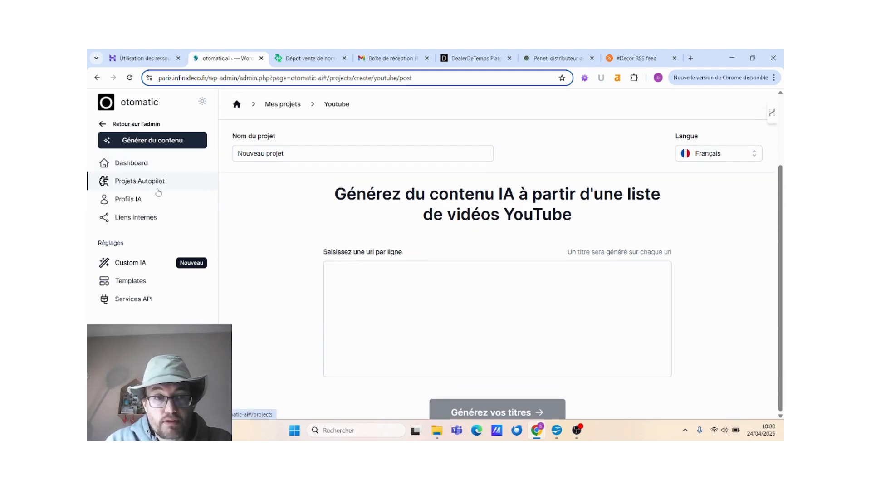
Start an Autopilot generation of Articles from keywords, using the option to add a keyword list.
left_click(153, 146)
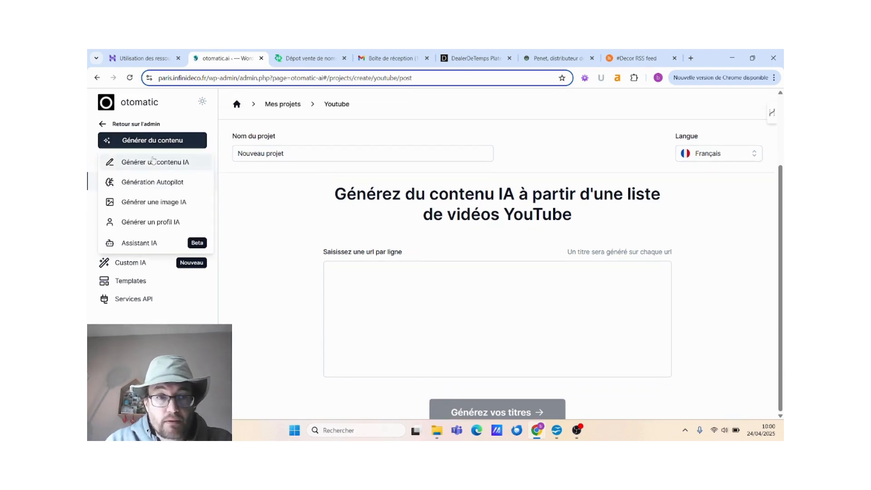
left_click(154, 182)
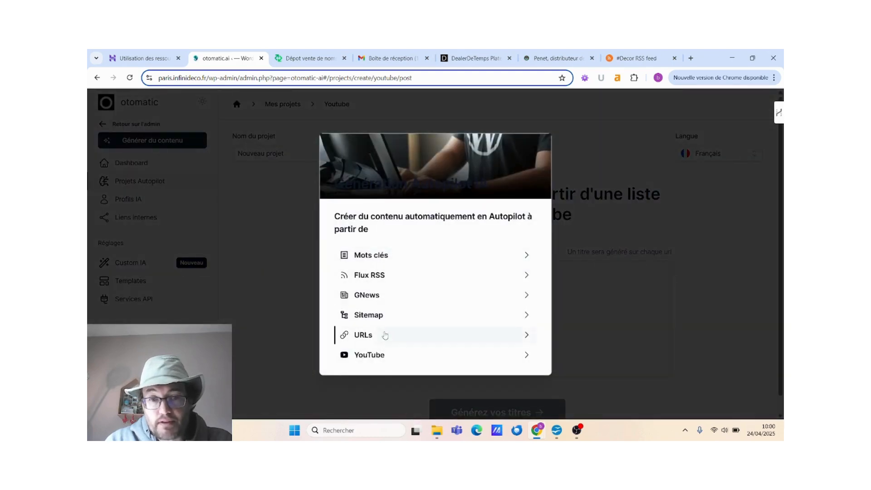
left_click(377, 256)
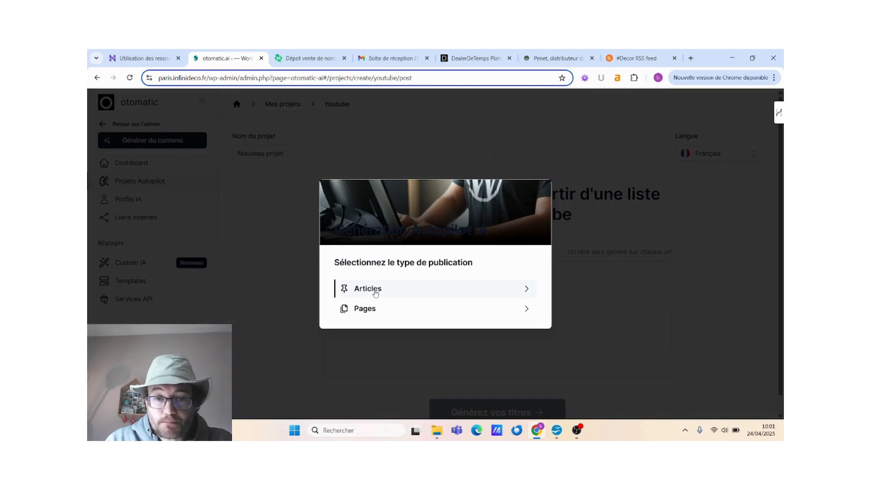
left_click(376, 293)
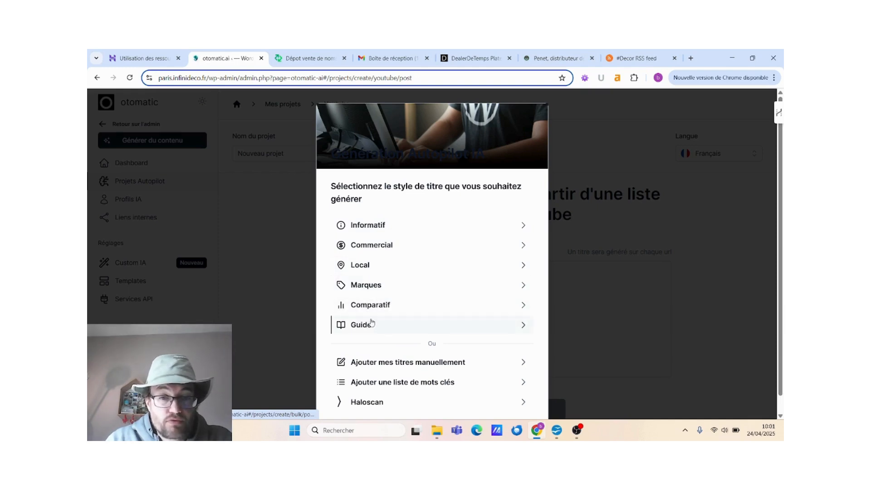
scroll(373, 331, "down", 1)
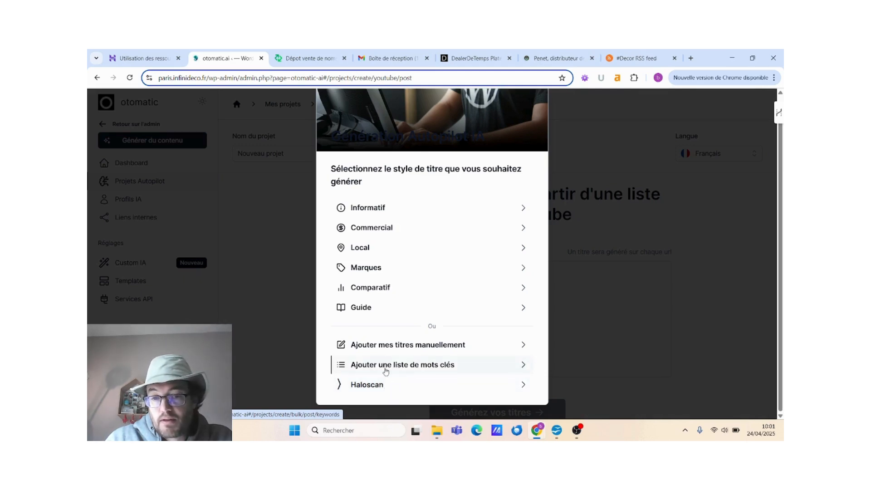
left_click(386, 371)
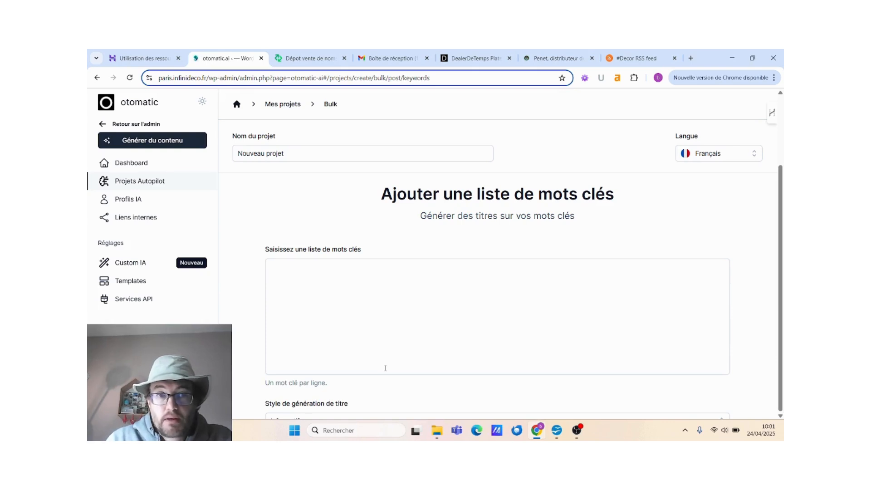
left_click(336, 300)
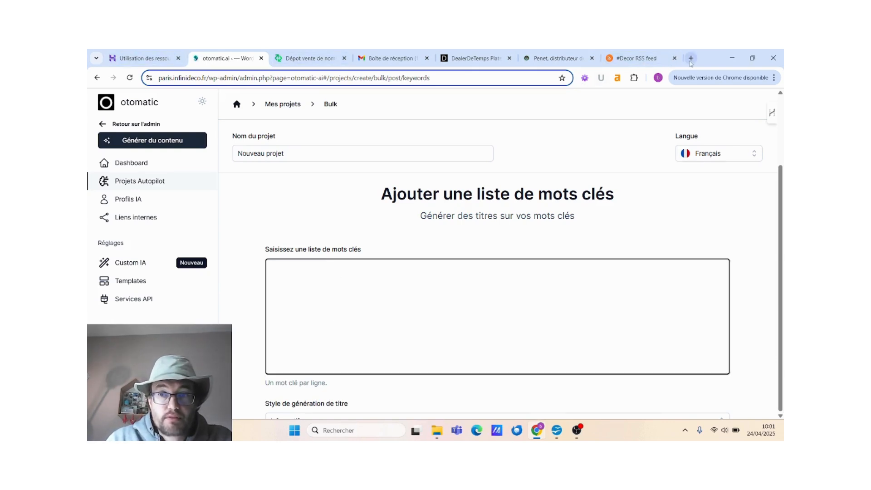
Open the infinideco.fr website in place of the #Decor RSS feed page.
left_click(635, 58)
left_click(499, 79)
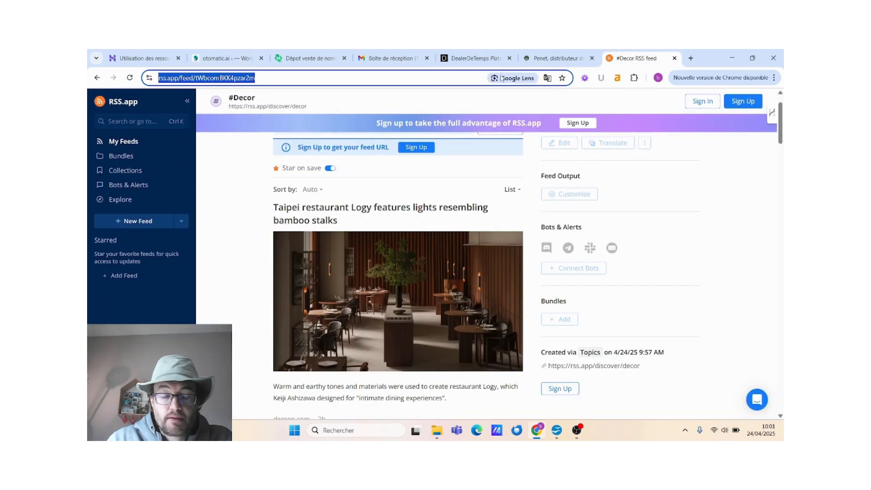
type("infideco.fr")
key("Return")
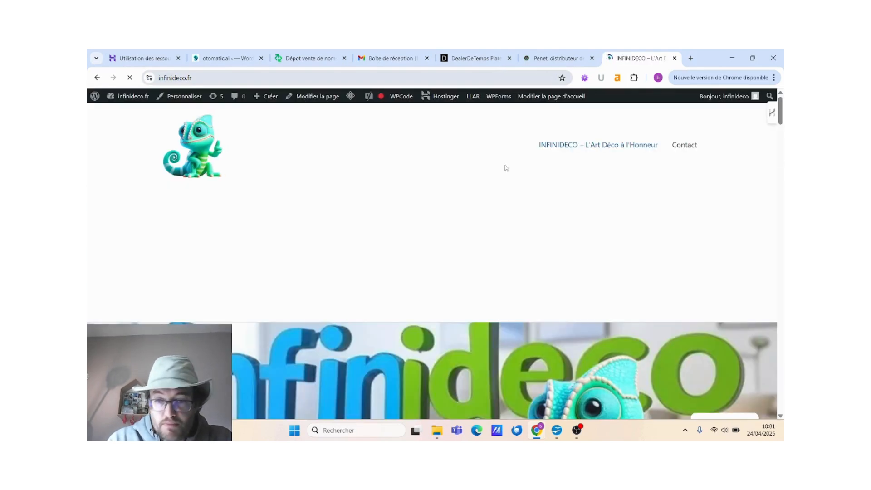
Switch to the private browser window and go back from the dead-tree article to its Semrush organic research report.
mouse_move(542, 437)
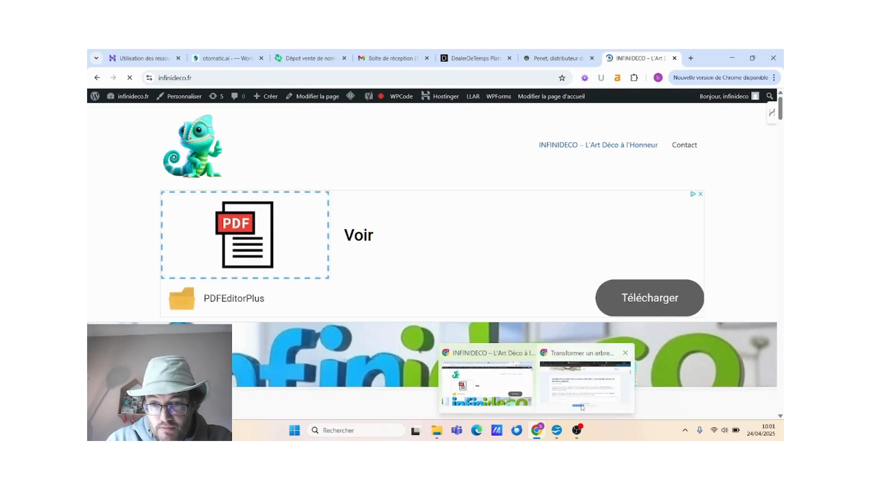
mouse_move(578, 403)
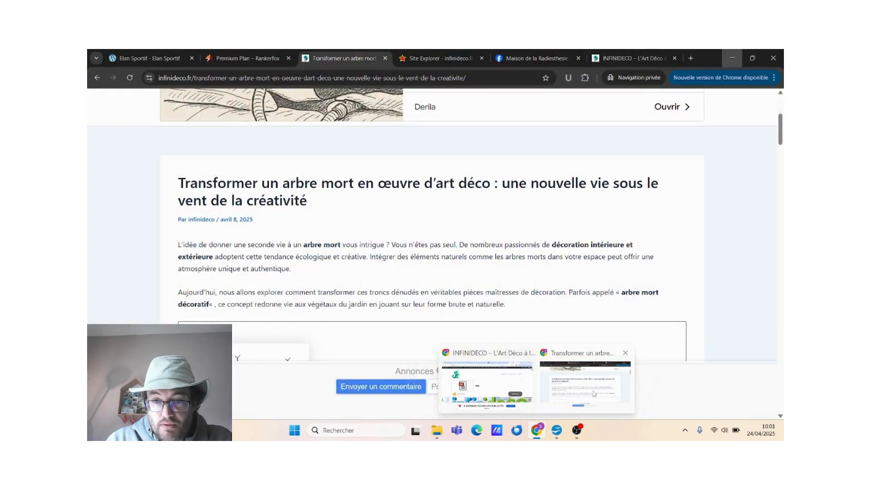
left_click(593, 394)
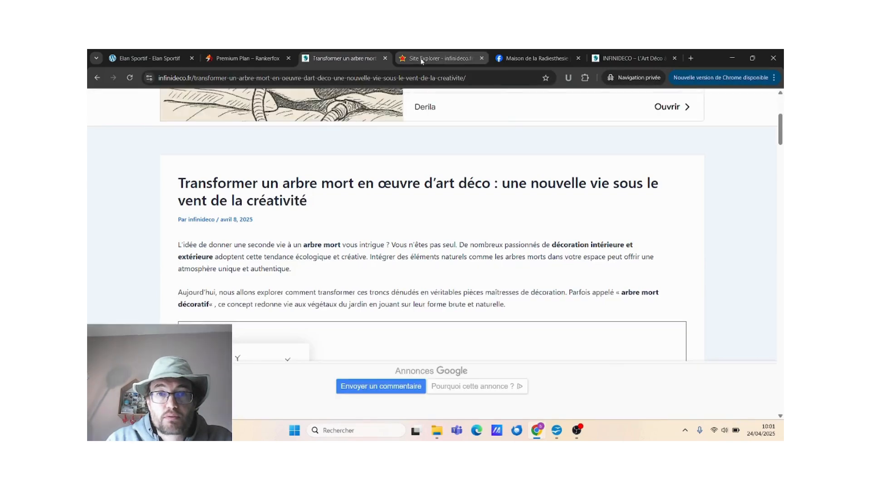
mouse_move(422, 61)
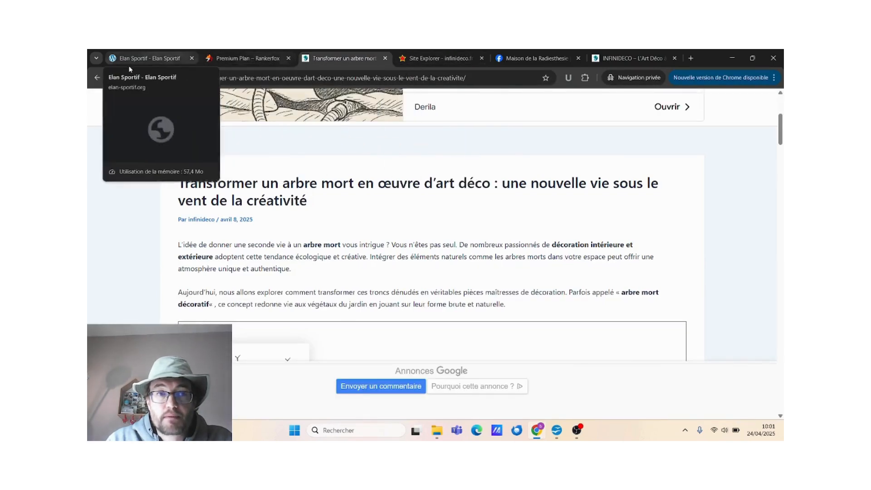
left_click(97, 78)
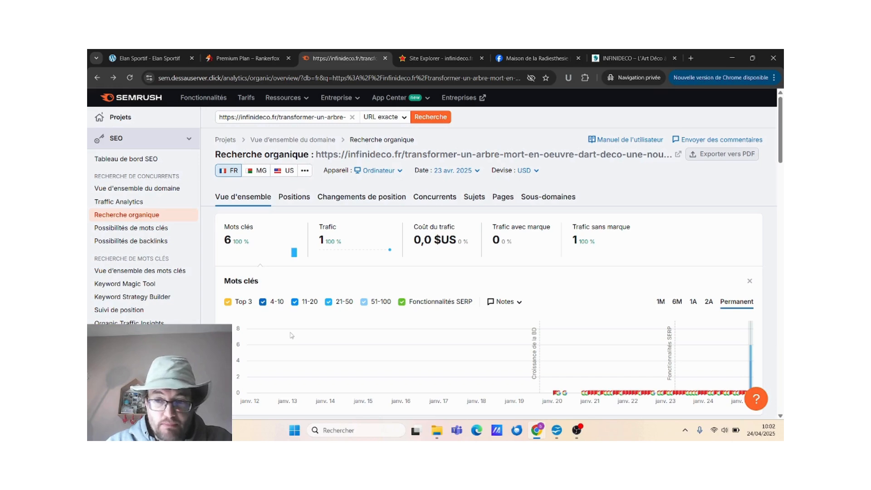
Review the positions of all the article's keywords in the organic research report, then switch to OBS.
scroll(608, 305, "down", 5)
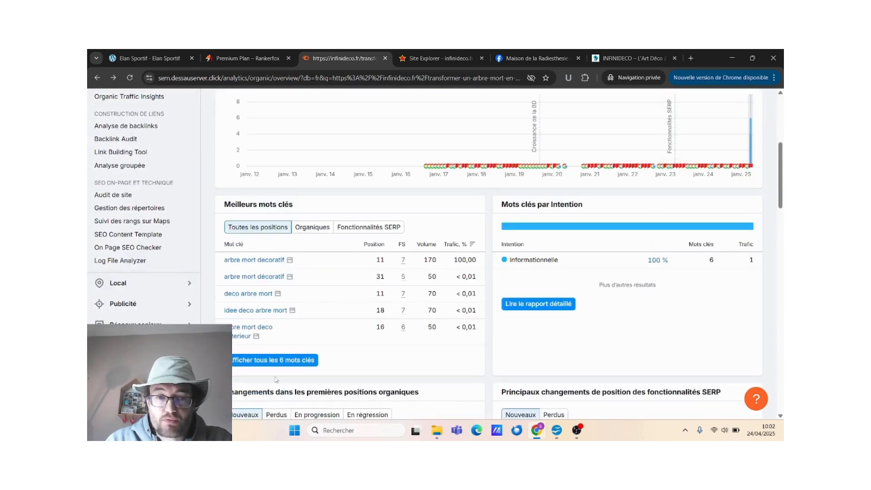
left_click(275, 361)
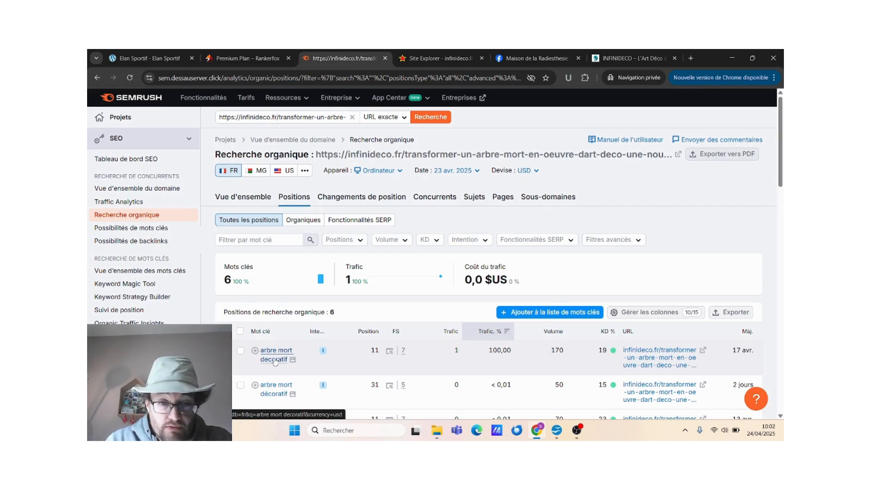
scroll(563, 236, "down", 3)
scroll(563, 236, "down", 2)
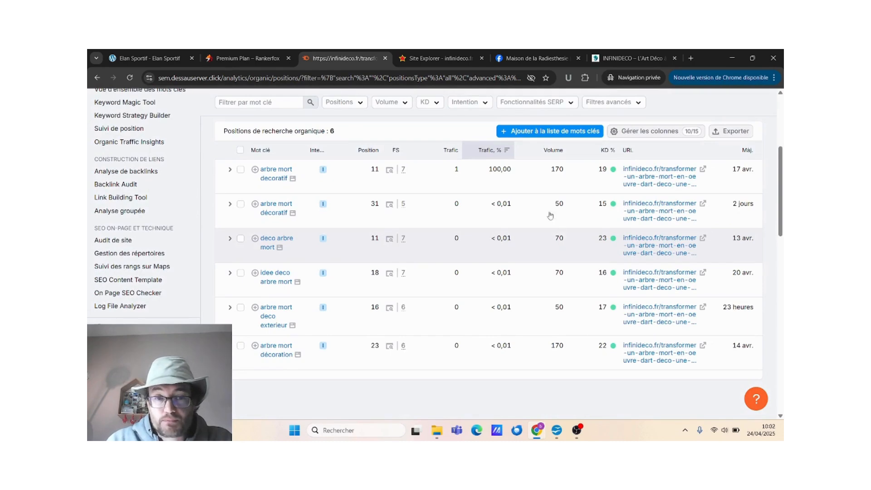
scroll(558, 229, "up", 2)
scroll(272, 191, "up", 2)
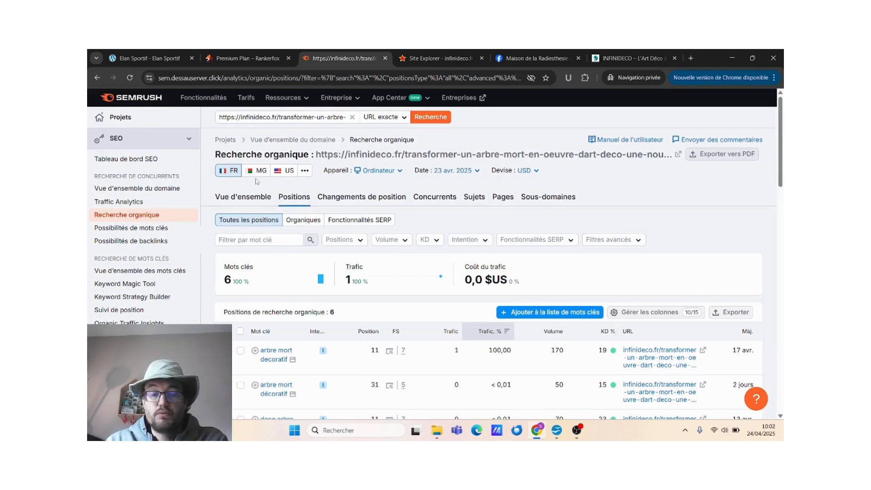
scroll(347, 216, "down", 2)
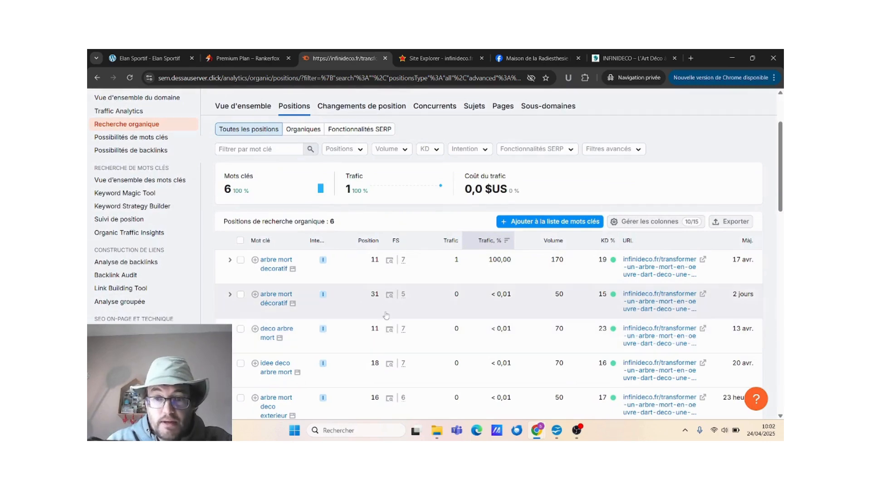
mouse_move(574, 435)
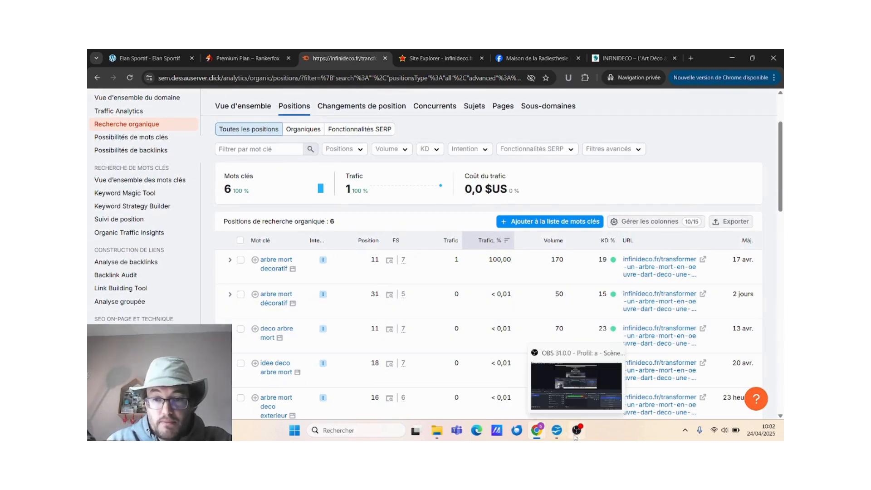
left_click(566, 397)
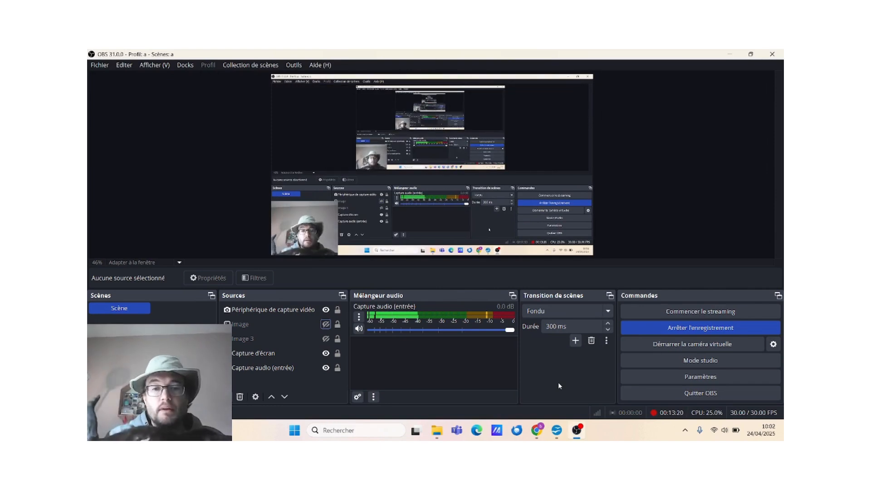
Minimize OBS and re-examine the keyword positions of the dead-tree article in the Semrush organic research report.
left_click(731, 54)
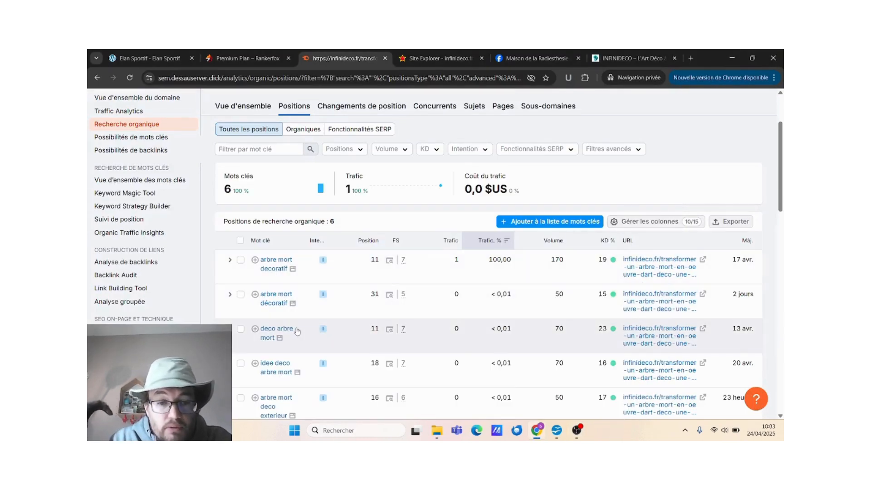
scroll(297, 331, "down", 2)
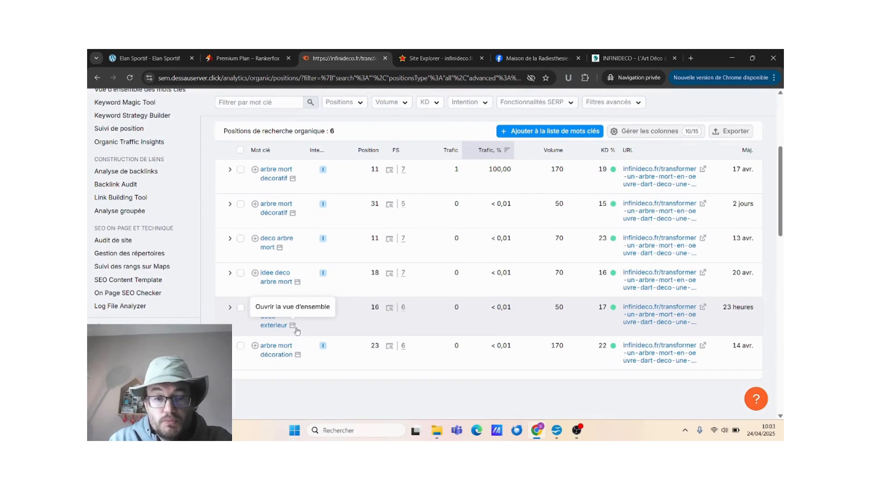
scroll(398, 304, "up", 3)
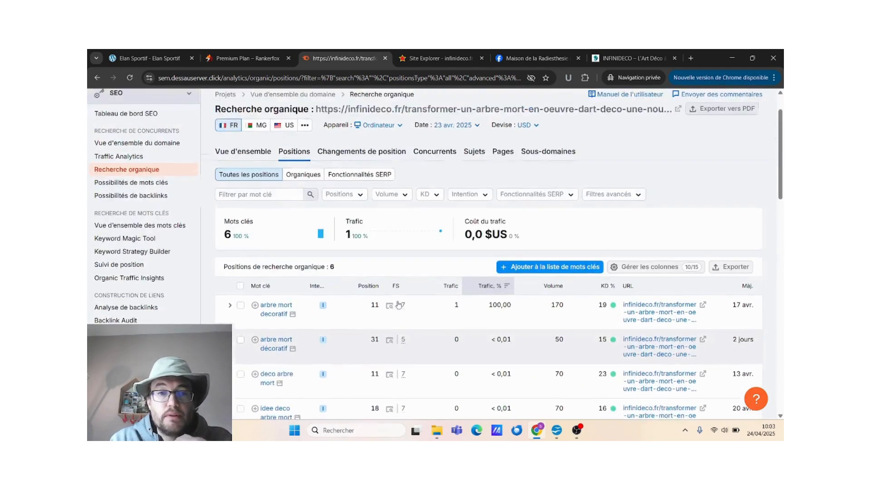
scroll(386, 305, "up", 1)
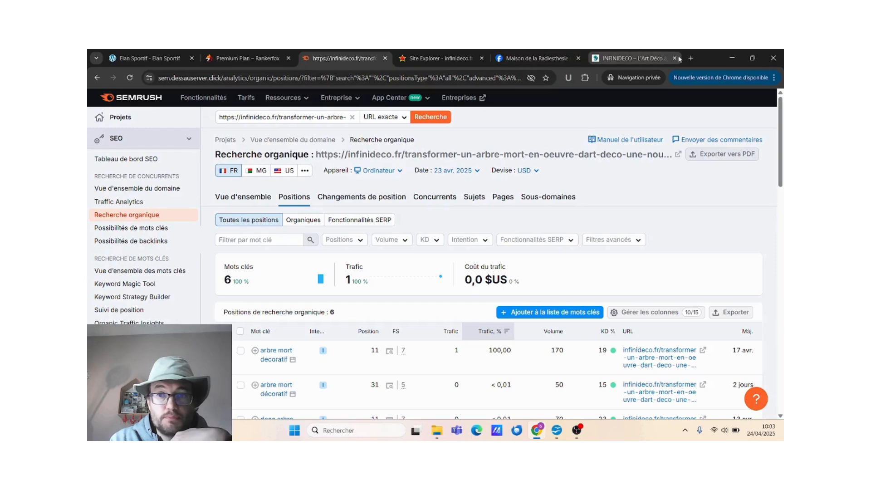
Search Google for "décoration arbre mort" in place of the infinideco.fr page.
left_click(621, 61)
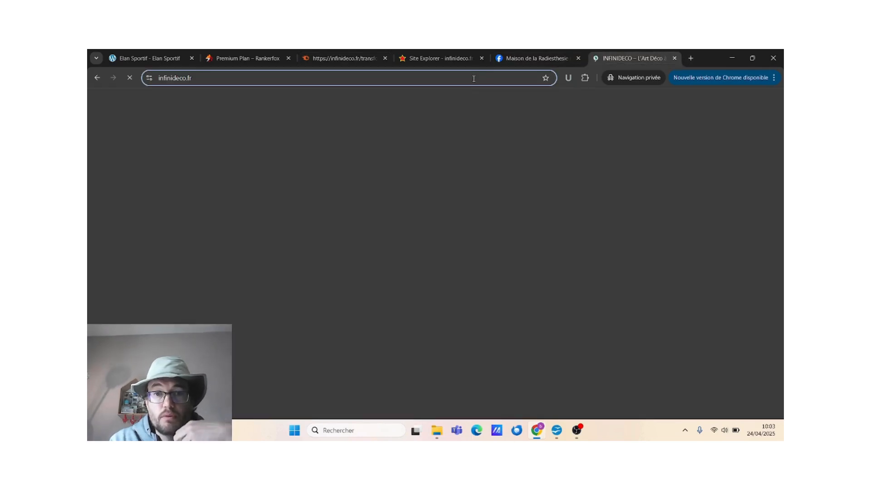
left_click(474, 78)
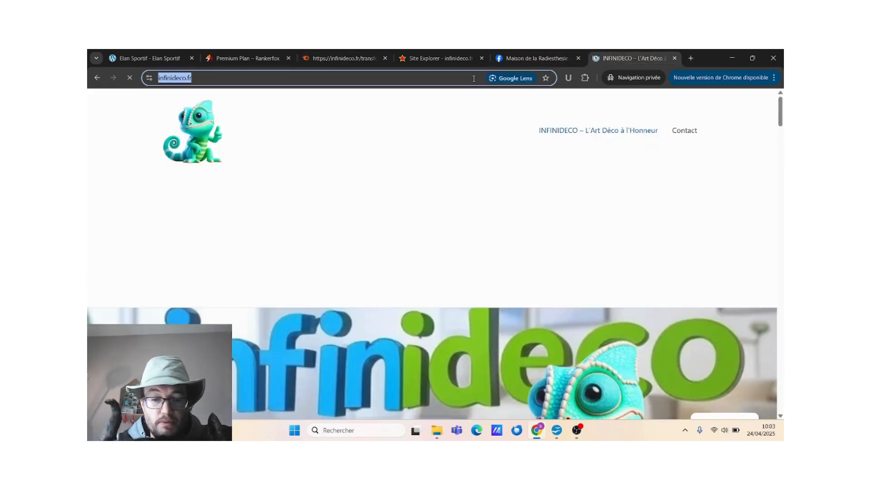
type("arbe mort")
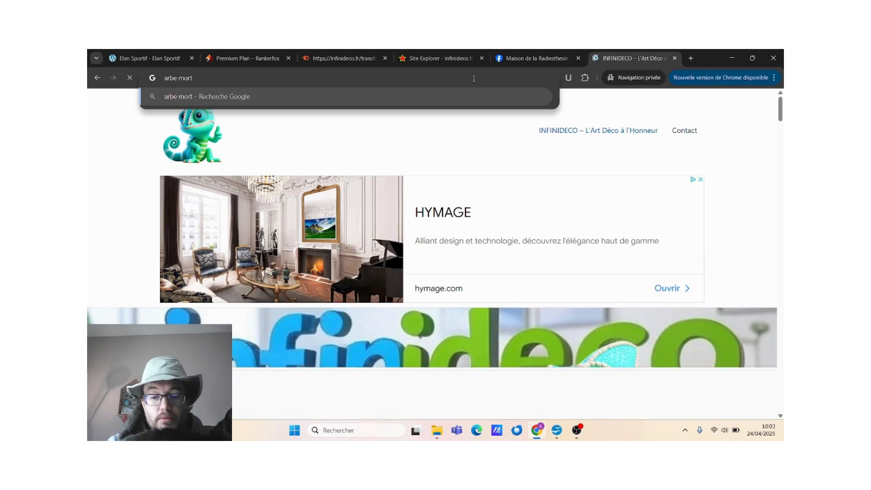
type("r")
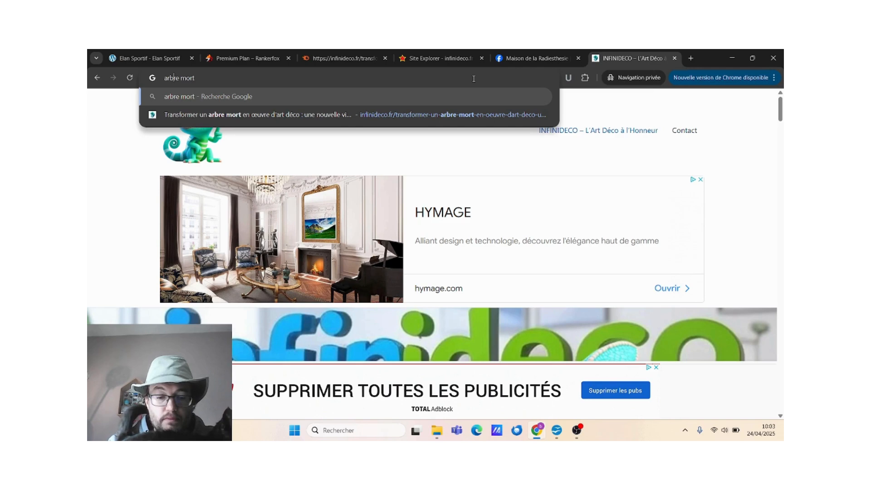
type("décoration")
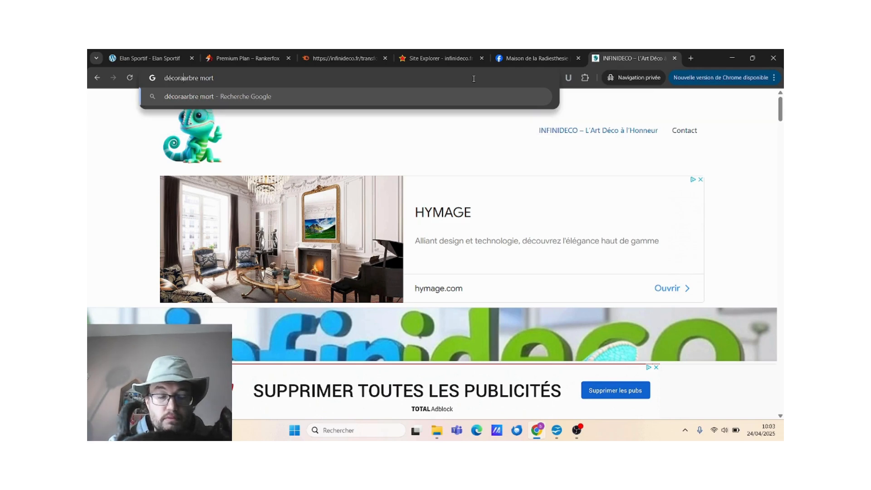
key("Return")
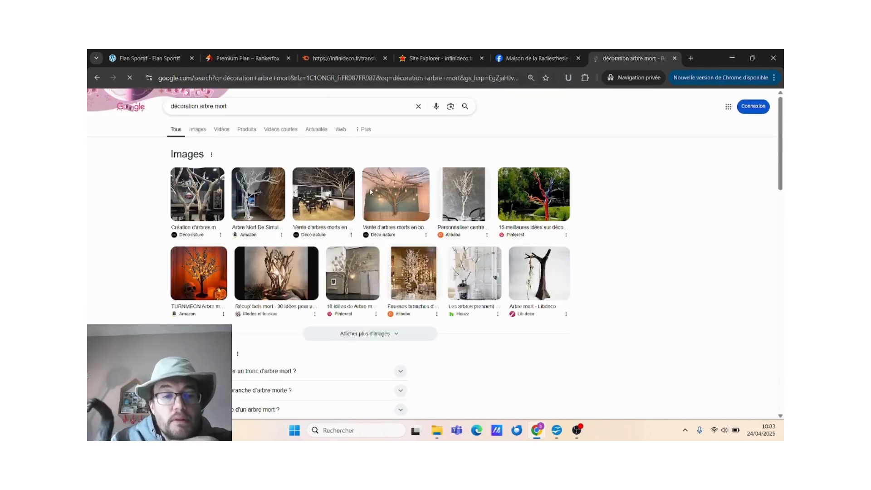
Look through the Google results, open the dechets-guadeloupe.fr article on decorating a dead tree and skim it.
scroll(366, 220, "down", 3)
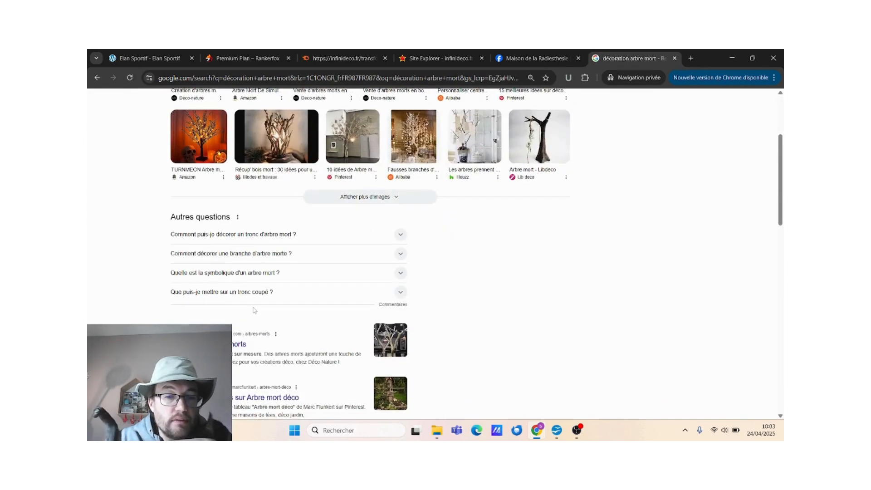
scroll(255, 311, "down", 2)
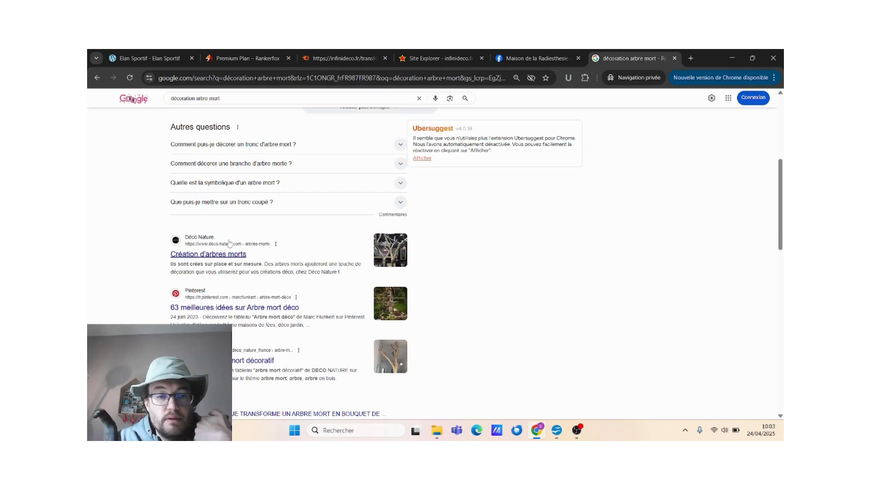
scroll(233, 254, "down", 5)
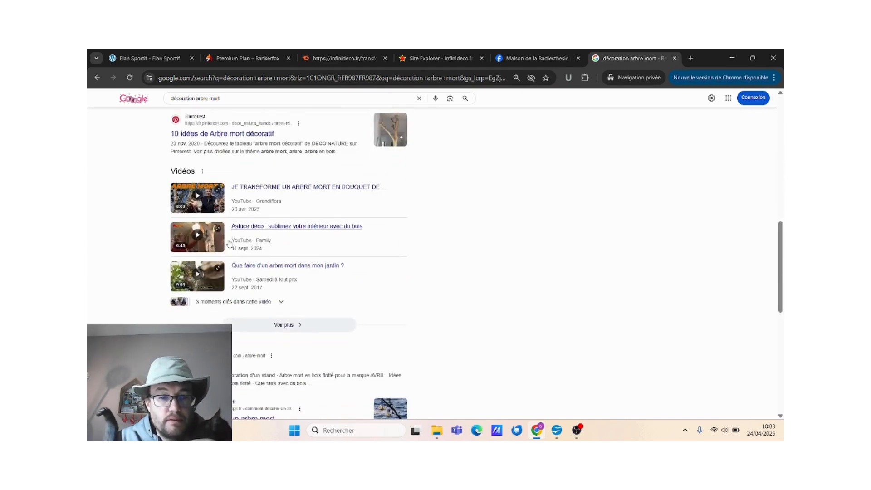
scroll(229, 244, "down", 2)
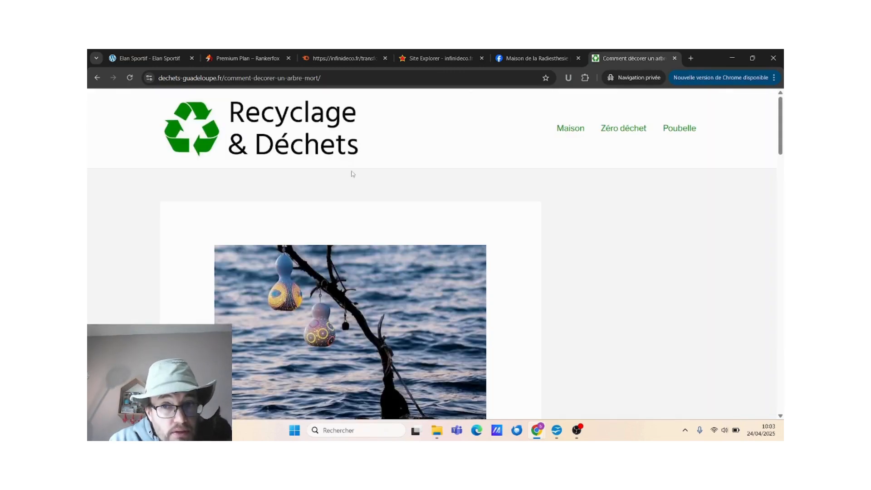
scroll(661, 309, "down", 20)
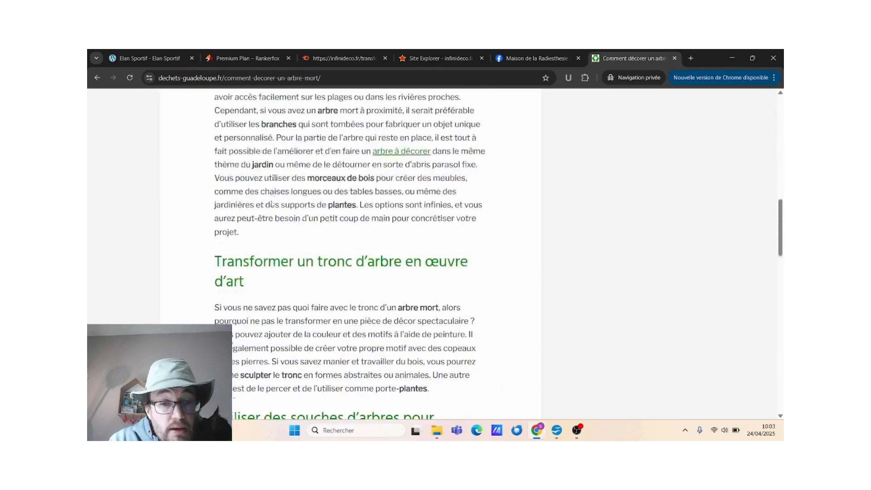
left_click_drag(781, 319, 781, 411)
key("Home")
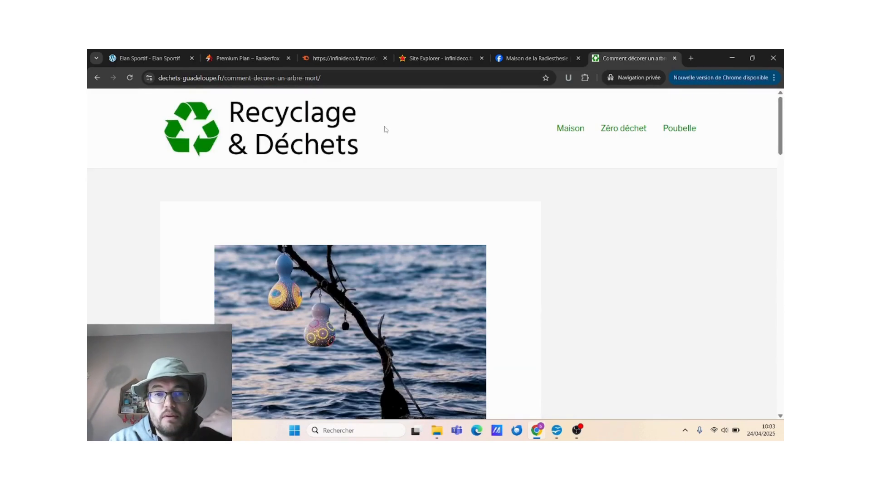
Open the Recyclage & Déchets home page and browse its recent articles.
left_click(266, 138)
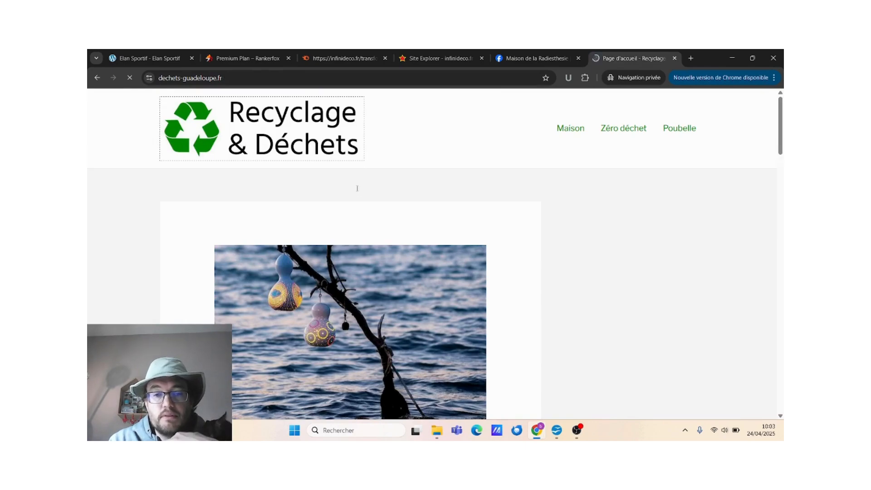
scroll(272, 272, "down", 4)
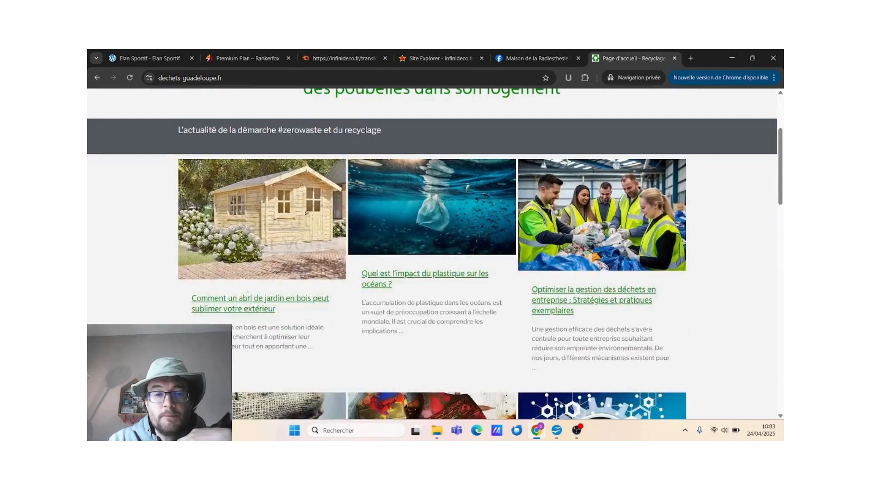
scroll(382, 285, "down", 4)
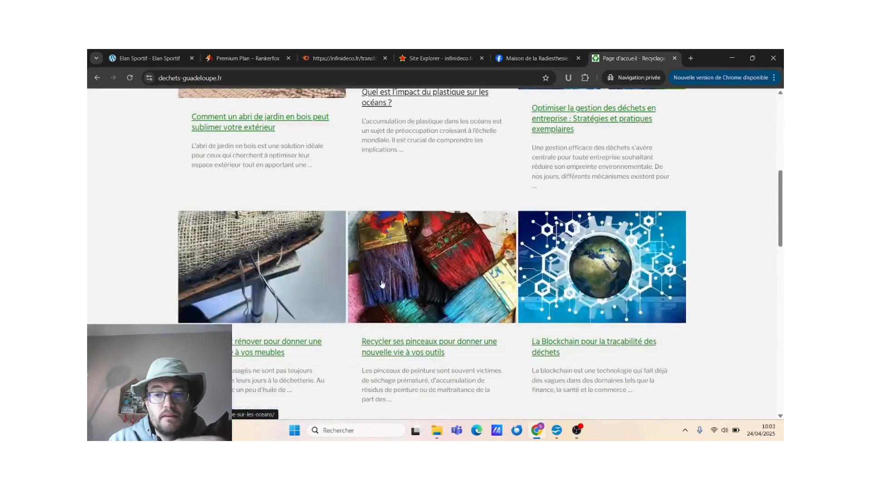
Copy the dechets-guadeloupe.fr address and run a Semrush domain overview for it.
left_click(160, 80)
key("ctrl+c")
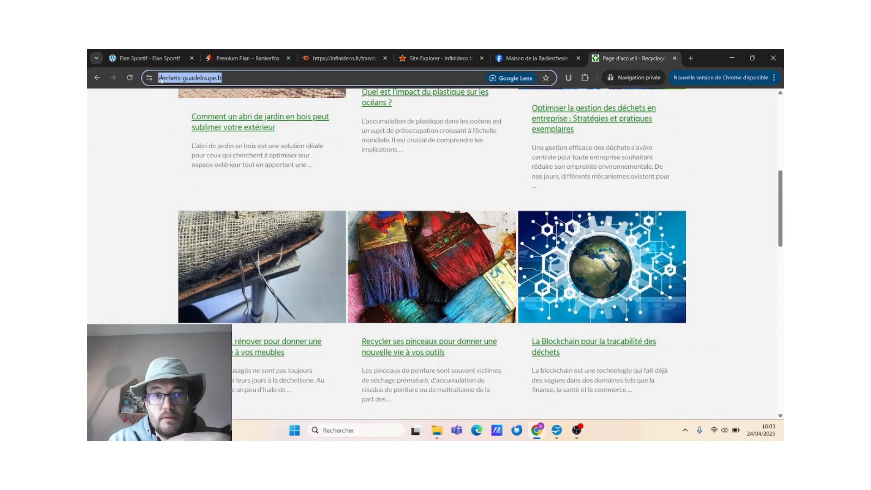
right_click(167, 83)
left_click(203, 146)
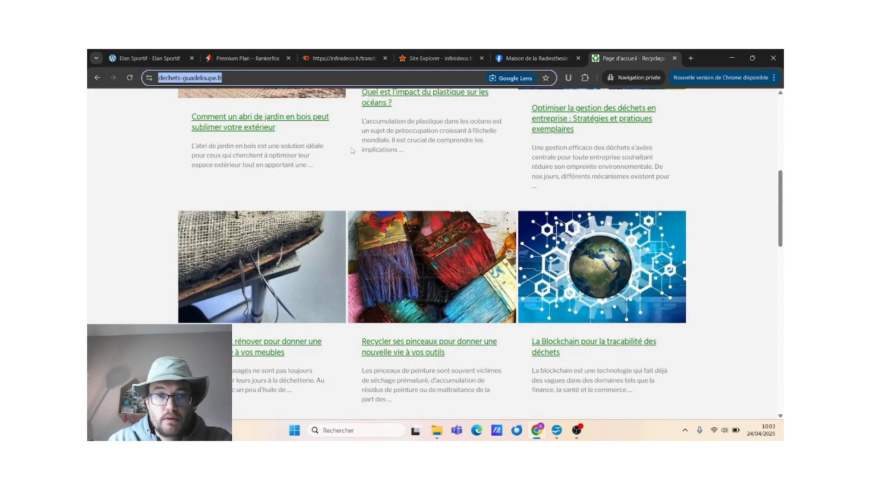
left_click(333, 60)
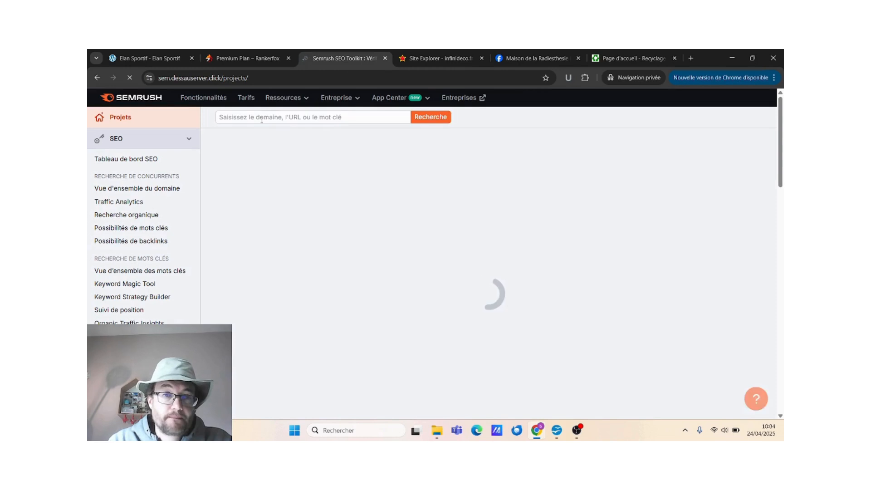
left_click(262, 118)
key("ctrl+v")
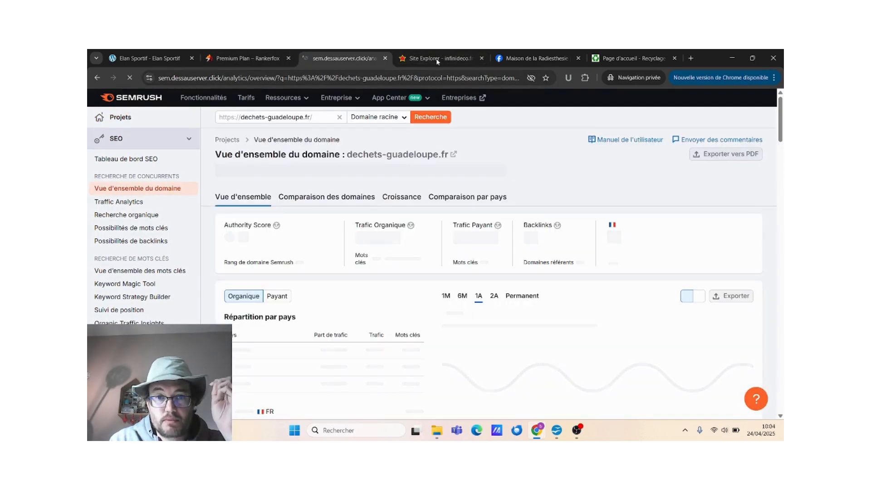
Check the Site Explorer page, then examine organic traffic and keyword trends in the dechets-guadeloupe.fr domain overview.
left_click(436, 58)
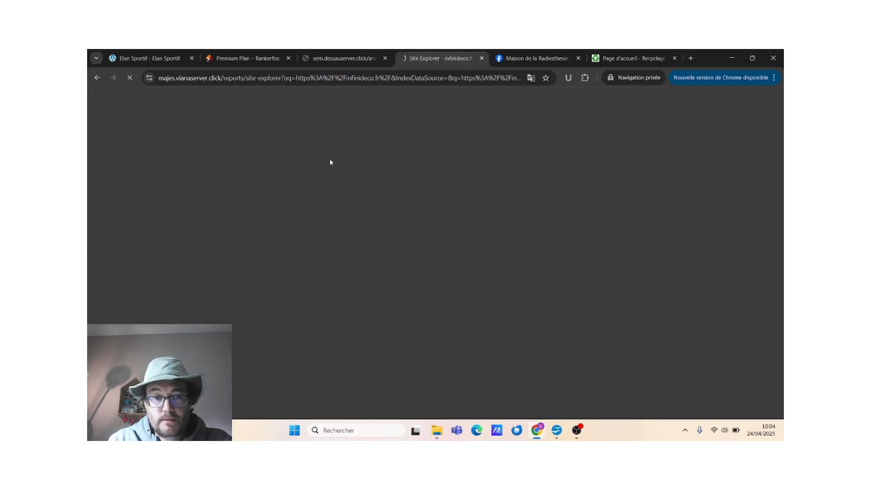
left_click(338, 58)
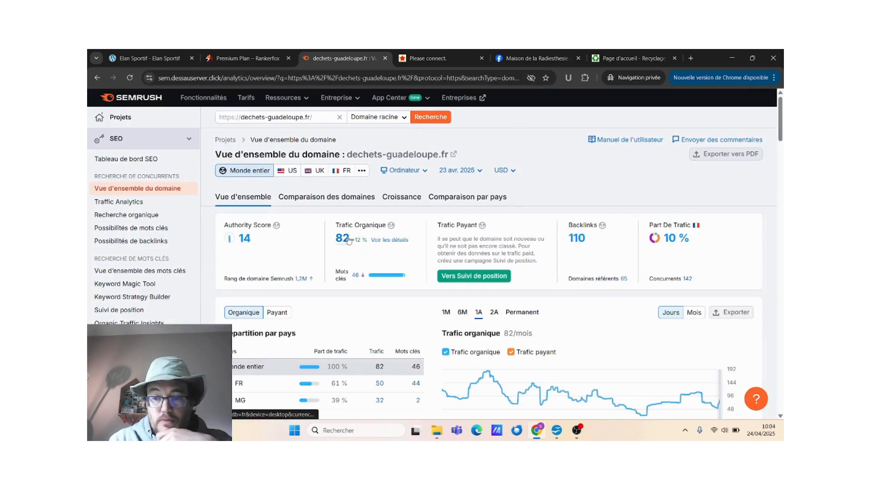
mouse_move(490, 374)
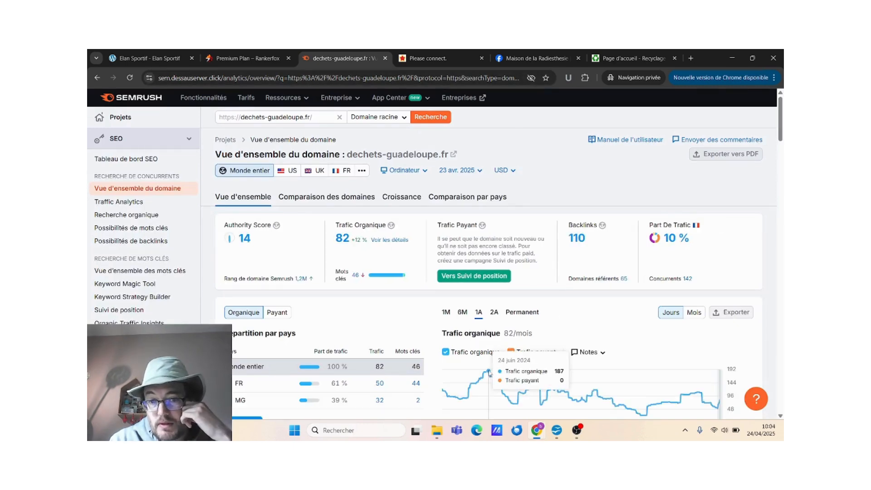
scroll(490, 374, "down", 3)
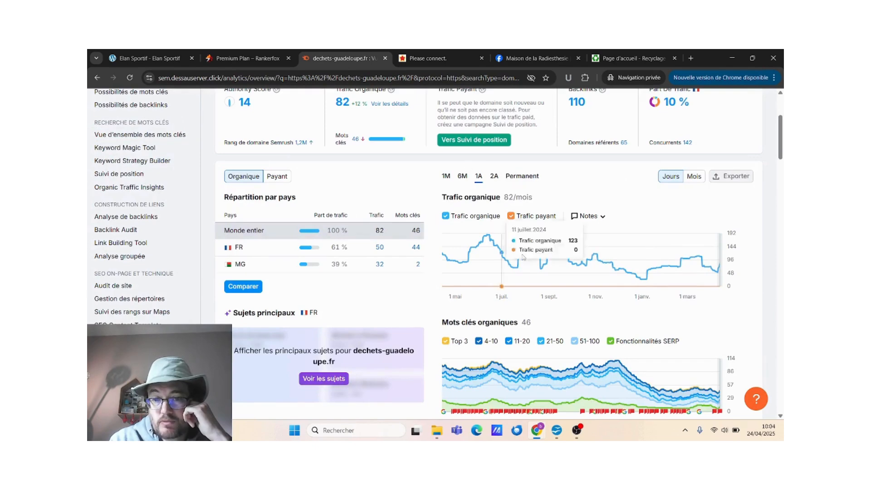
Open the dechets-guadeloupe.fr organic positions for June 2024 in France and review the keywords through page 2.
left_click(343, 111)
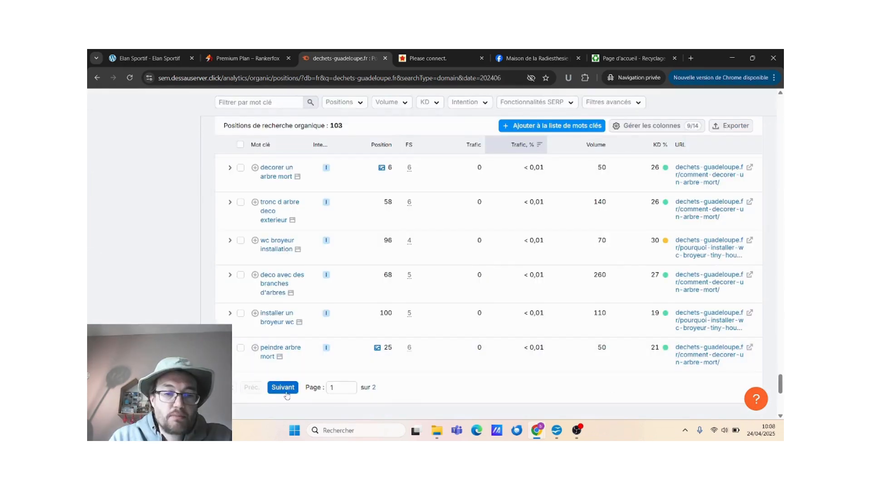
left_click(283, 387)
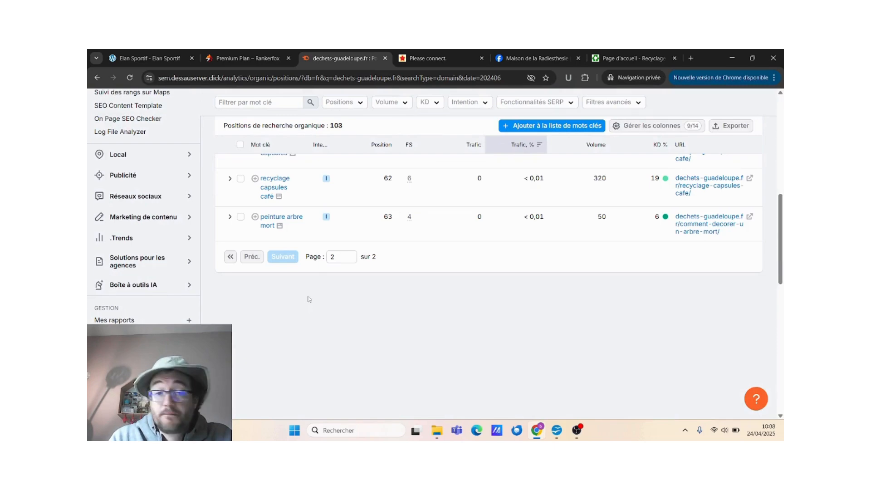
scroll(297, 254, "up", 2)
scroll(299, 273, "up", 5)
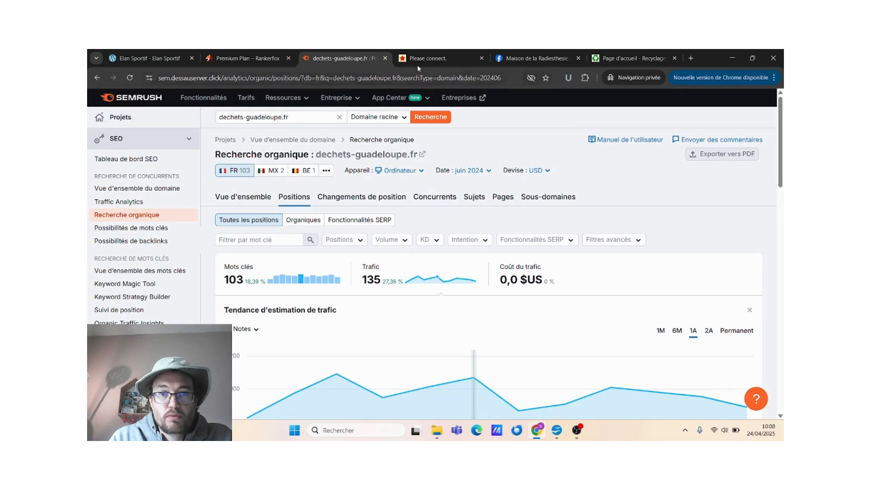
Return to the Recyclage & Déchets home page and go back to the previous page.
left_click(618, 61)
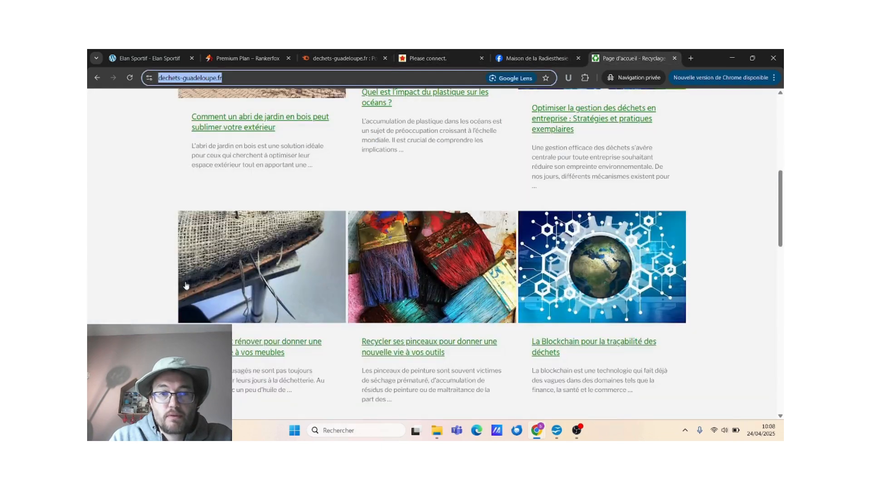
left_click(97, 78)
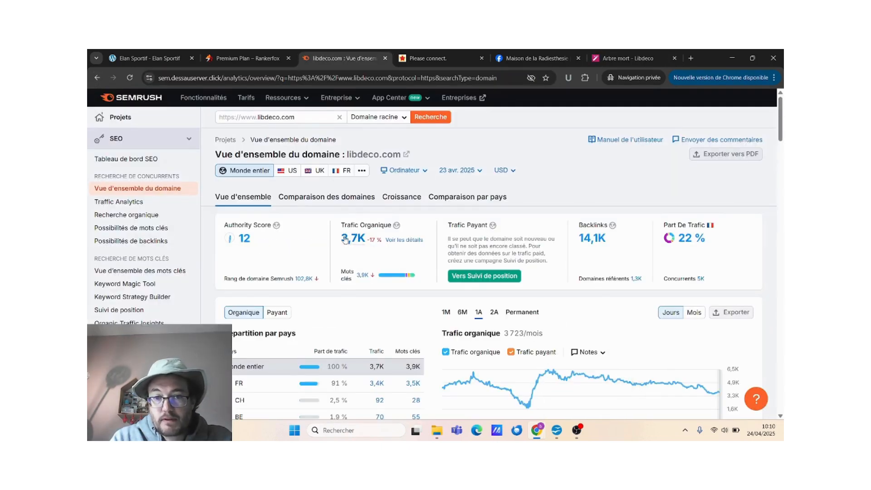
Open the organic positions report of libdeco.com from its domain overview and examine its traffic trend and top keywords.
left_click(346, 241)
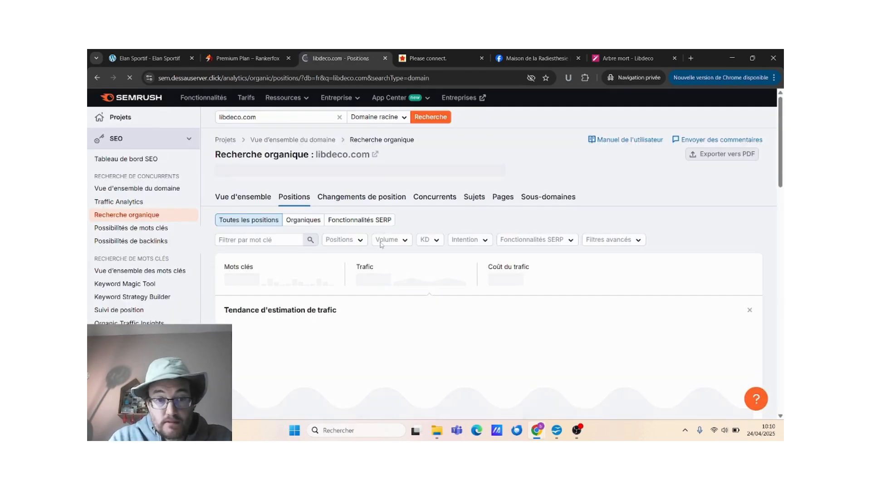
scroll(360, 271, "down", 2)
scroll(359, 271, "down", 2)
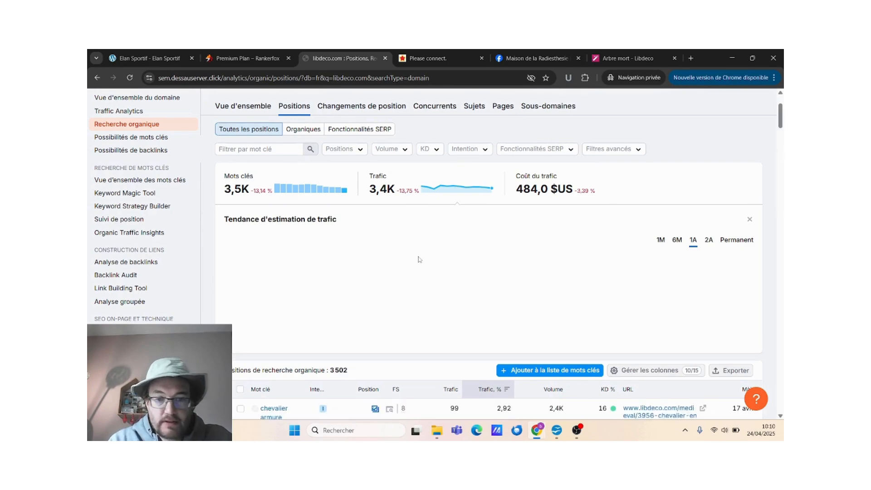
scroll(419, 260, "down", 2)
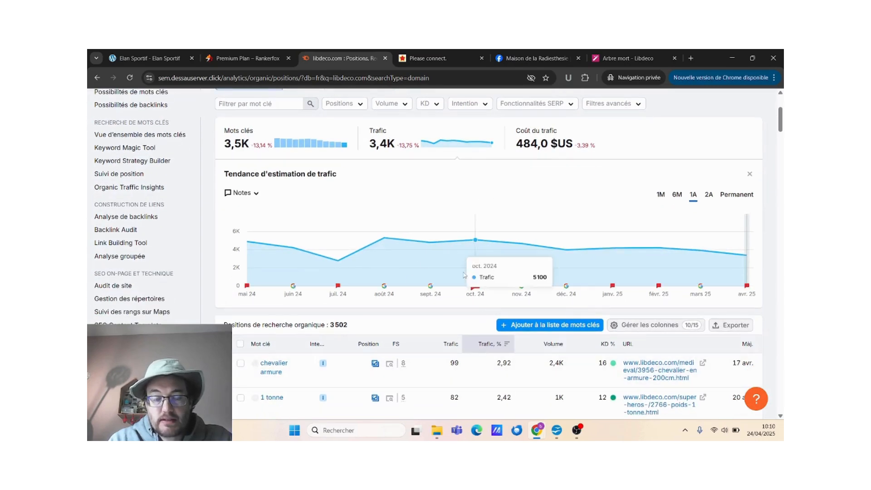
Display libdeco.com's organic positions for August 2024 from the traffic trend chart.
scroll(464, 275, "up", 2)
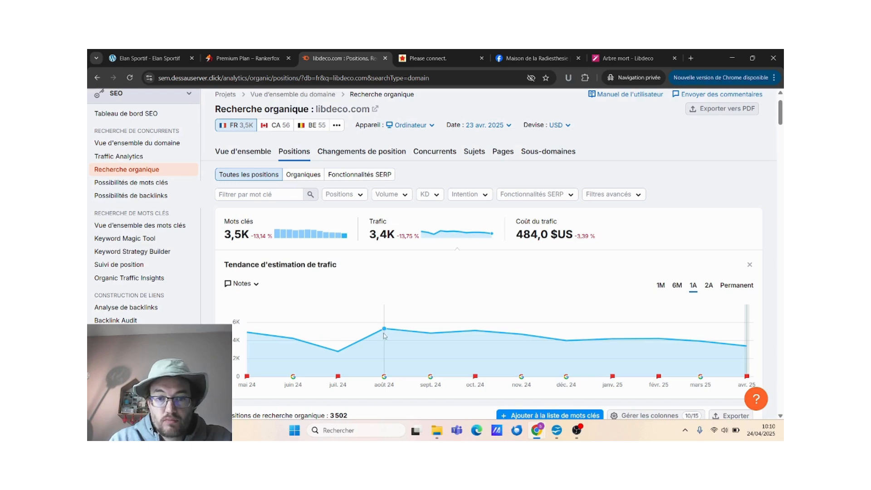
mouse_move(383, 336)
scroll(381, 336, "down", 2)
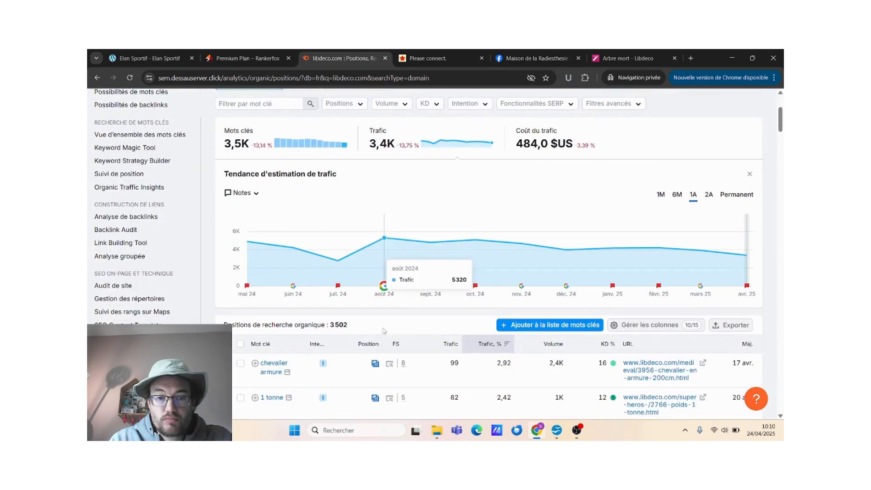
left_click(384, 239)
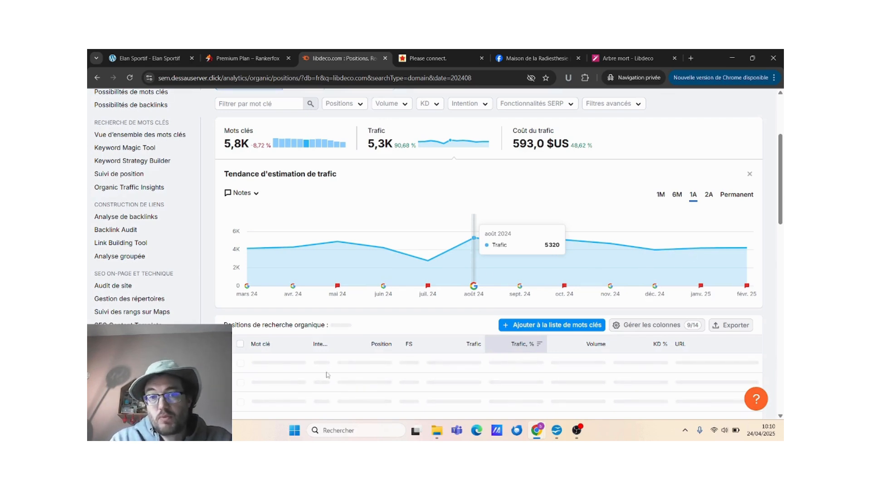
Copy the keyword "chariot romain" from the positions report onto a new line of otomatic's bulk keyword list.
scroll(250, 316, "down", 4)
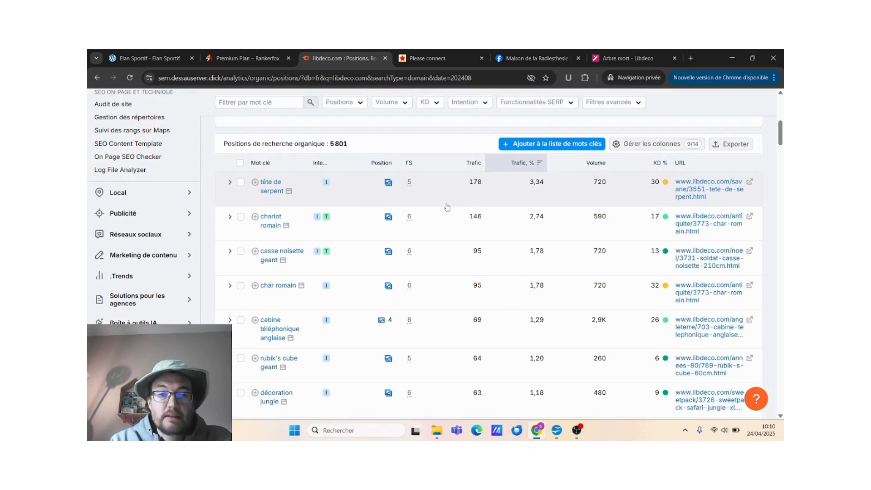
left_click_drag(284, 225, 261, 219)
key("ctrl+c")
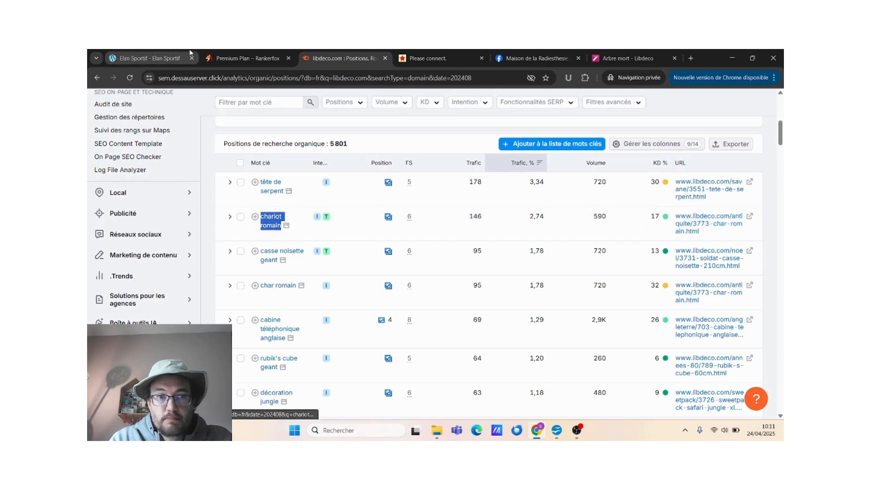
mouse_move(537, 430)
left_click(476, 400)
left_click(390, 336)
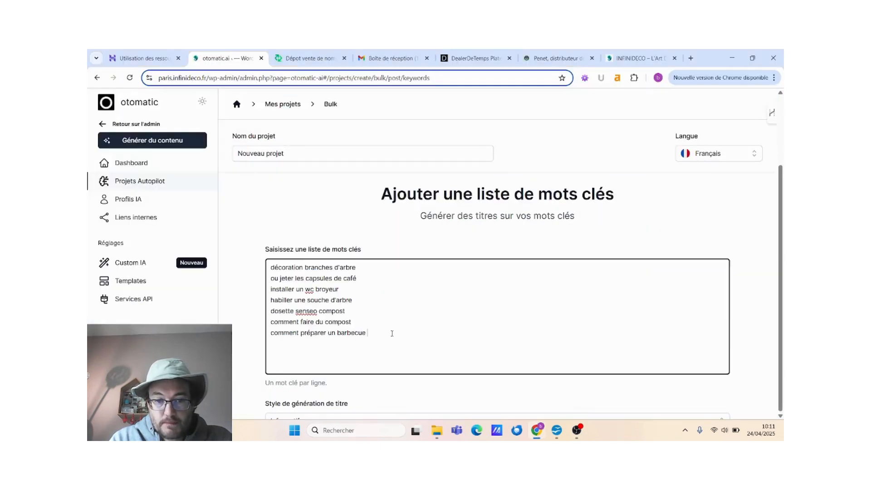
key("Return")
key("ctrl+v")
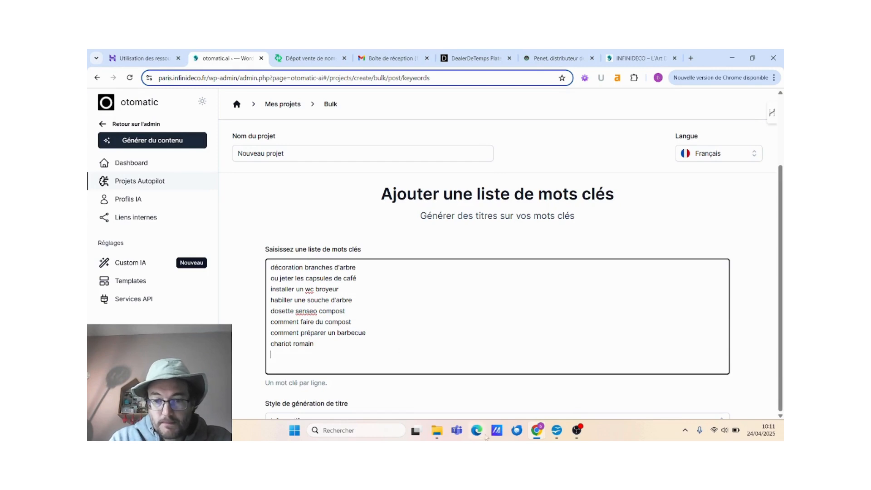
Copy "casse noisette geant" from the libdeco.com keywords into the otomatic keyword list, below "chariot romain".
mouse_move(536, 431)
left_click(547, 409)
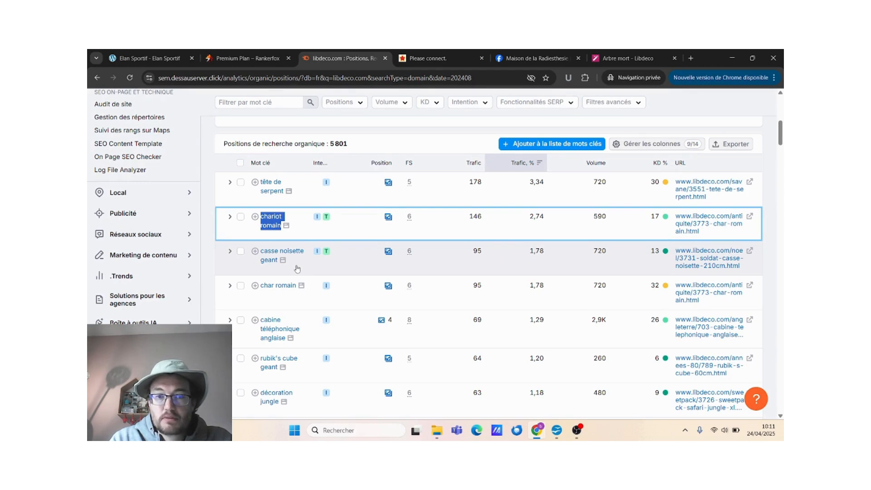
left_click_drag(298, 269, 262, 255)
key("ctrl+c")
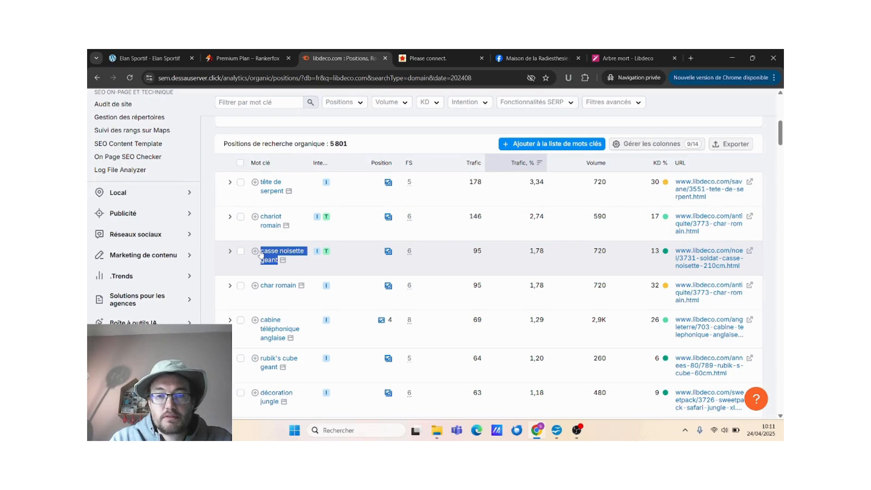
mouse_move(537, 431)
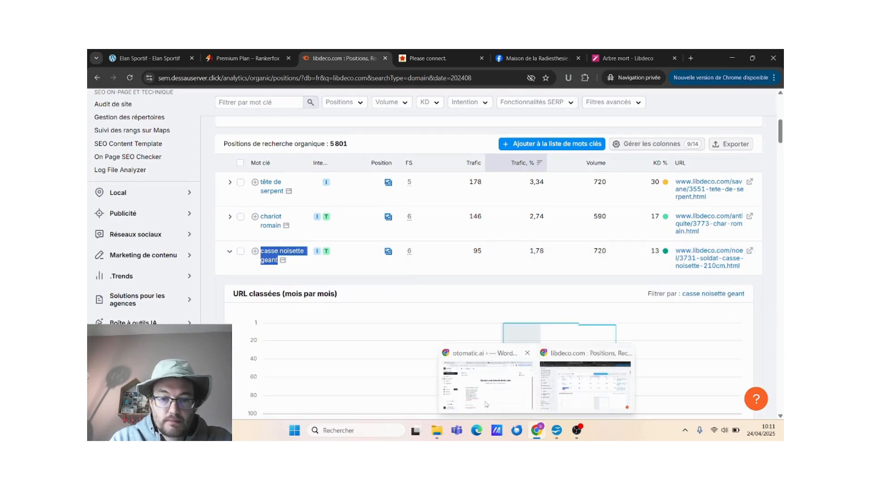
left_click(472, 373)
key("Return")
key("ctrl+v")
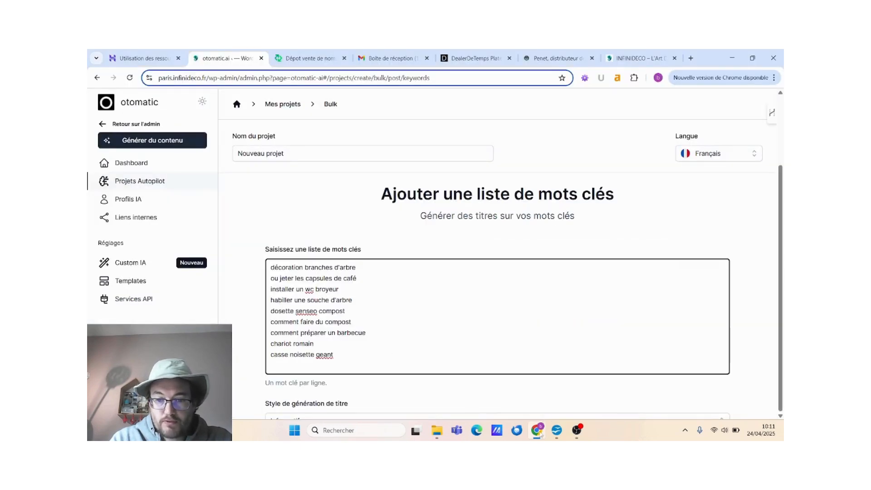
Copy "cabine téléphonique anglaise" from the positions report into otomatic's keyword list and start a new line after it.
left_click(566, 404)
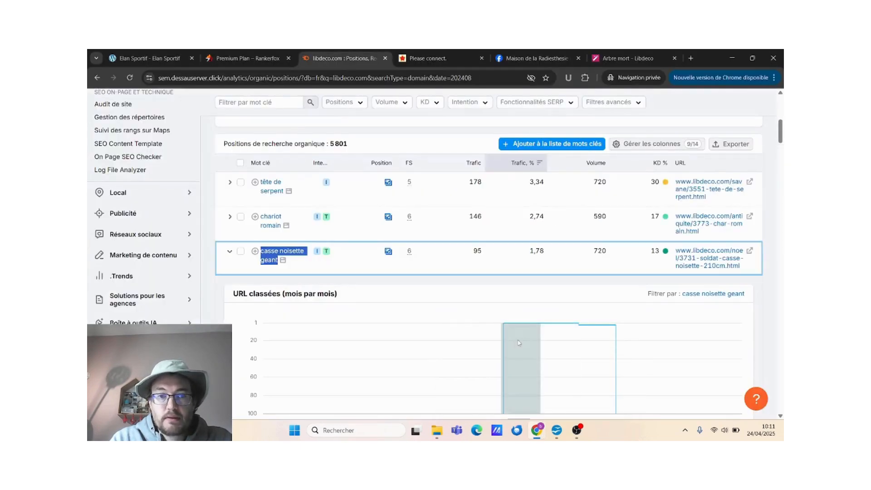
scroll(566, 404, "down", 4)
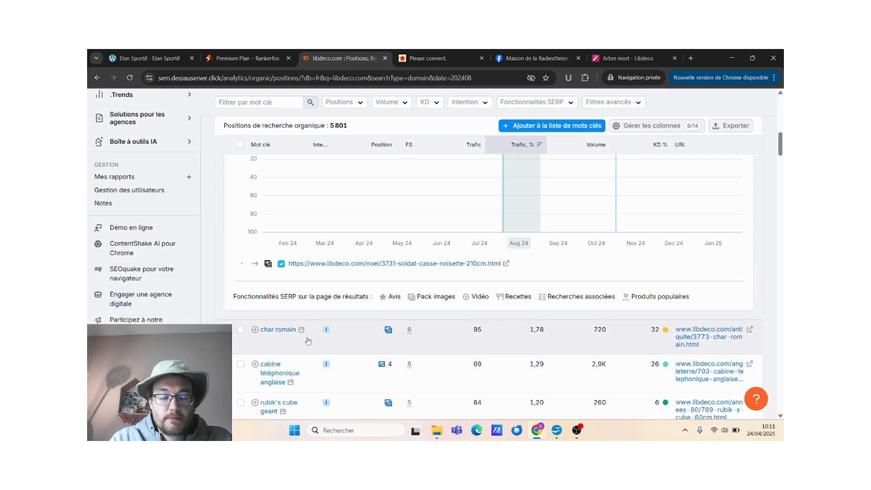
scroll(308, 342, "down", 1)
left_click_drag(286, 338, 257, 322)
key("ctrl+c")
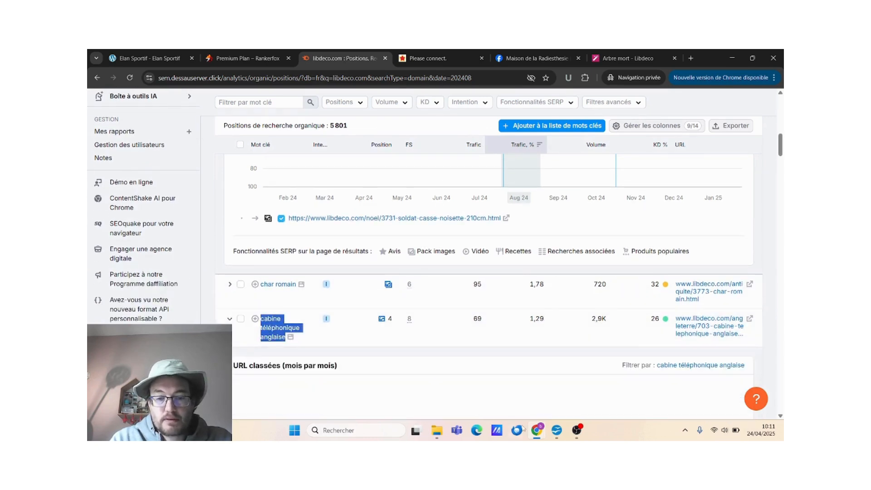
mouse_move(537, 434)
left_click(483, 400)
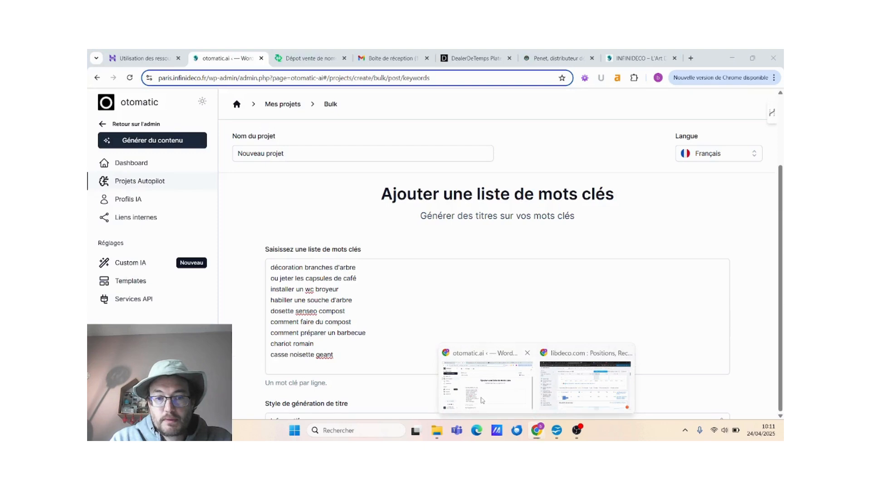
left_click(362, 370)
key("Return")
key("ctrl+v")
key("Return")
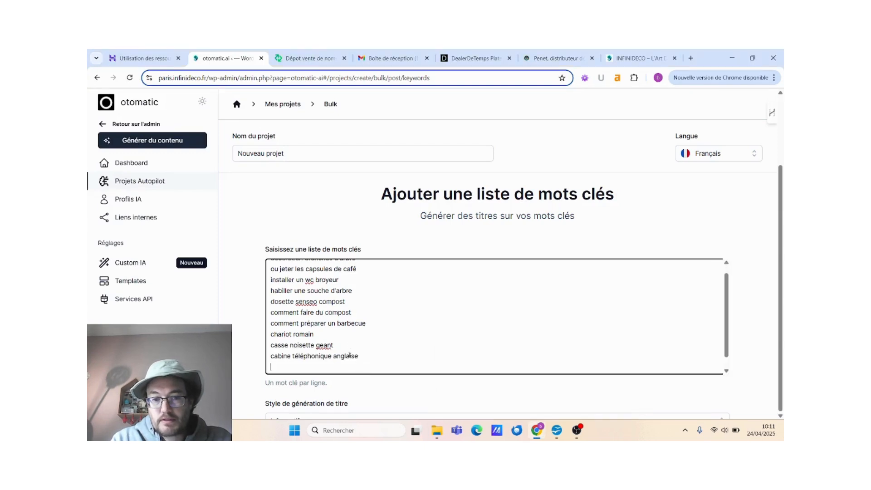
Try to copy the keyword "décoration jungle" from the positions report into the list, and delete the wrongly pasted line.
mouse_move(538, 432)
left_click(588, 399)
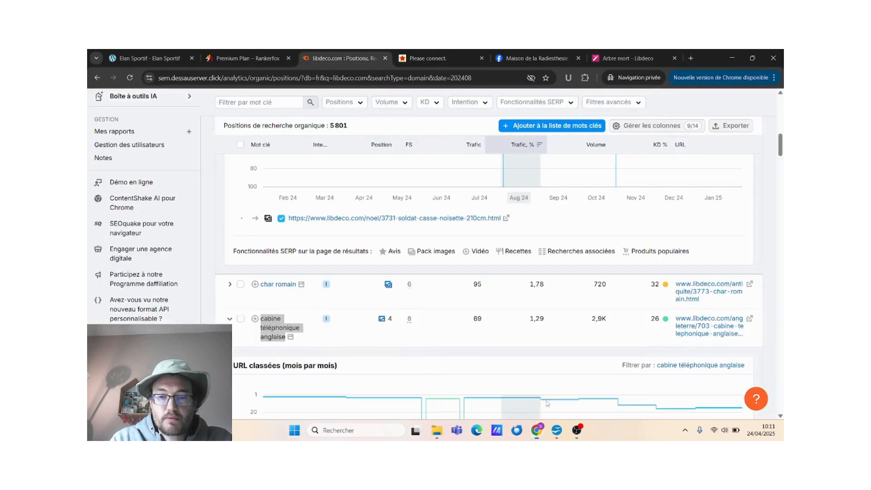
scroll(562, 332, "down", 3)
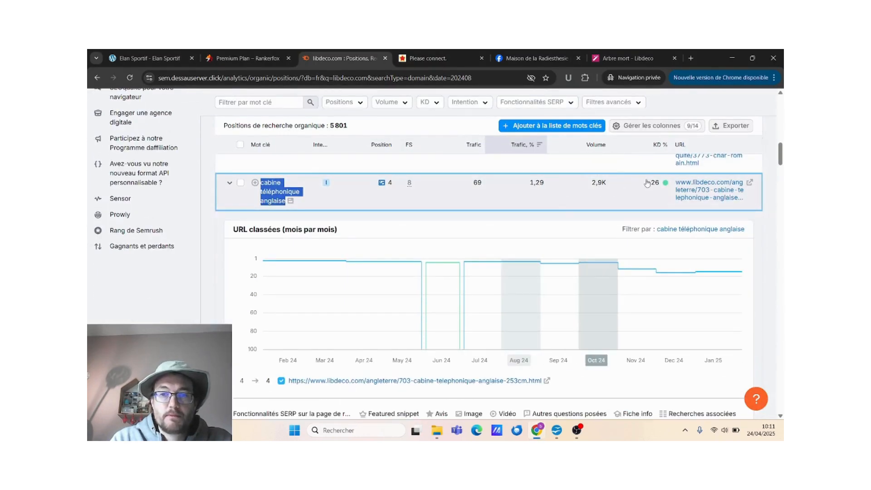
scroll(542, 319, "down", 2)
scroll(542, 319, "down", 1)
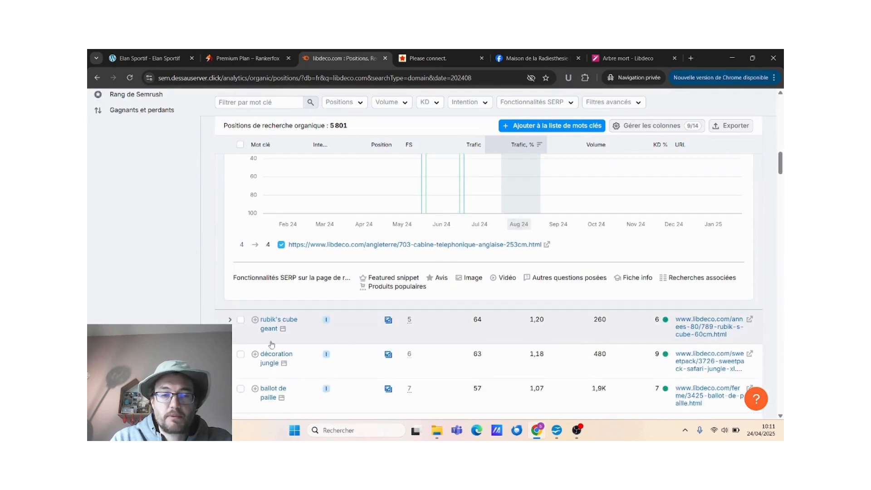
left_click_drag(289, 337, 261, 321)
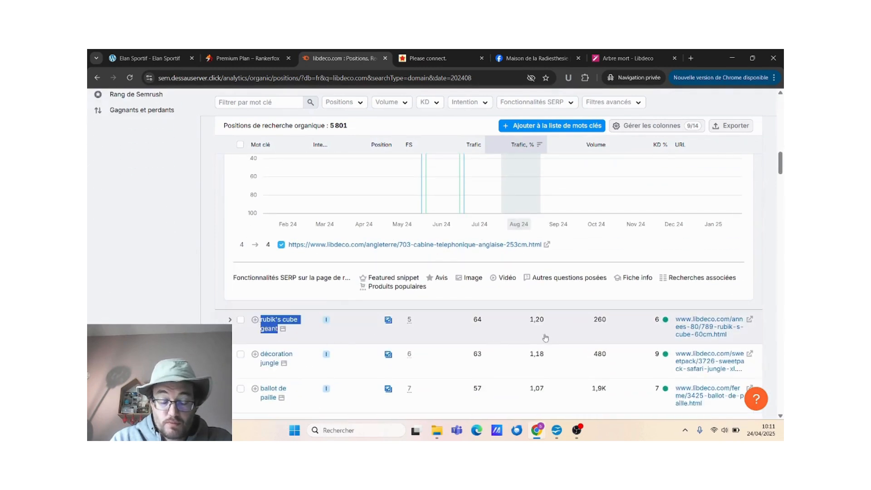
left_click_drag(300, 363, 261, 355)
key("ctrl+c")
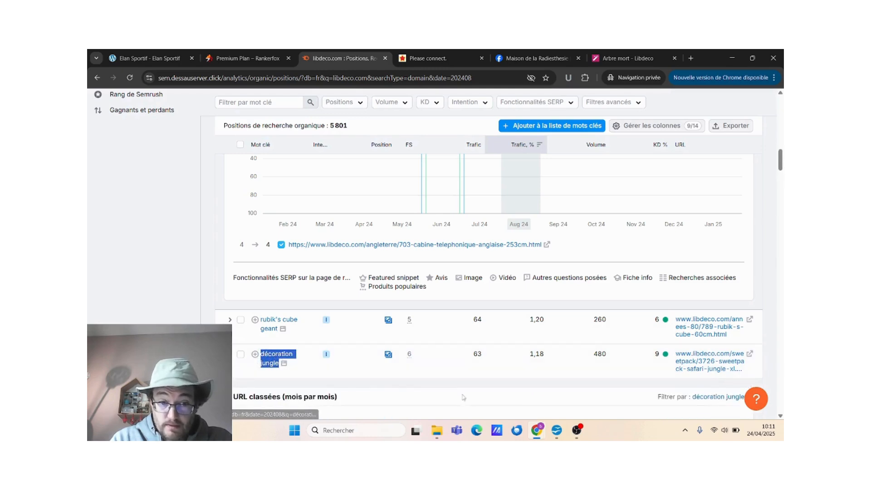
mouse_move(537, 434)
left_click(488, 386)
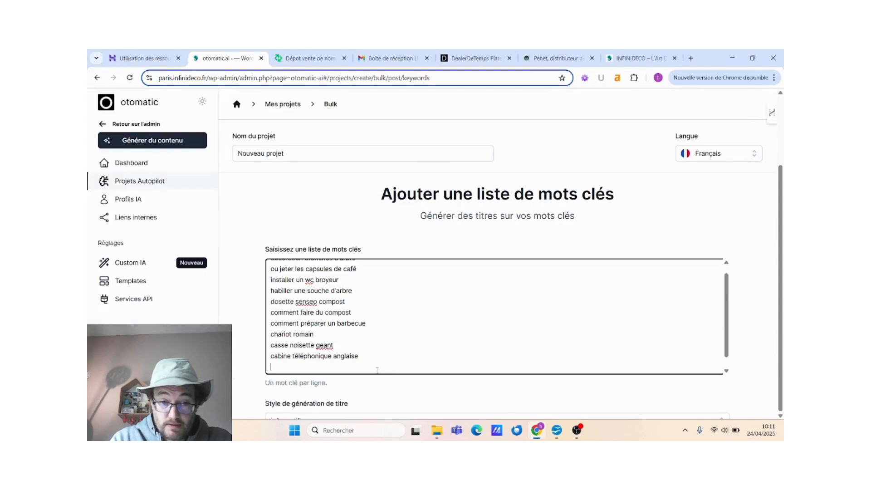
type("cabine téléphonique anglaise")
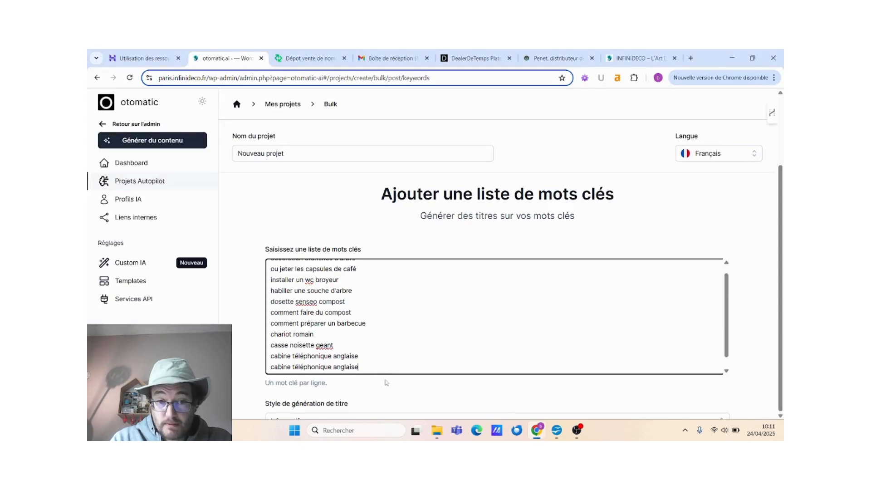
triple_click(350, 368)
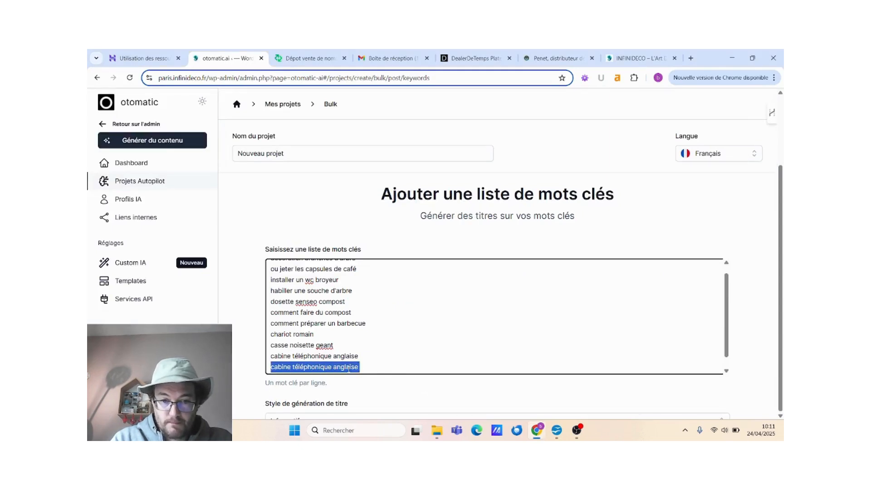
key("BackSpace")
Copy "décoration jungle" from the positions report into otomatic's keyword list and add several blank lines below it.
mouse_move(537, 433)
left_click(553, 392)
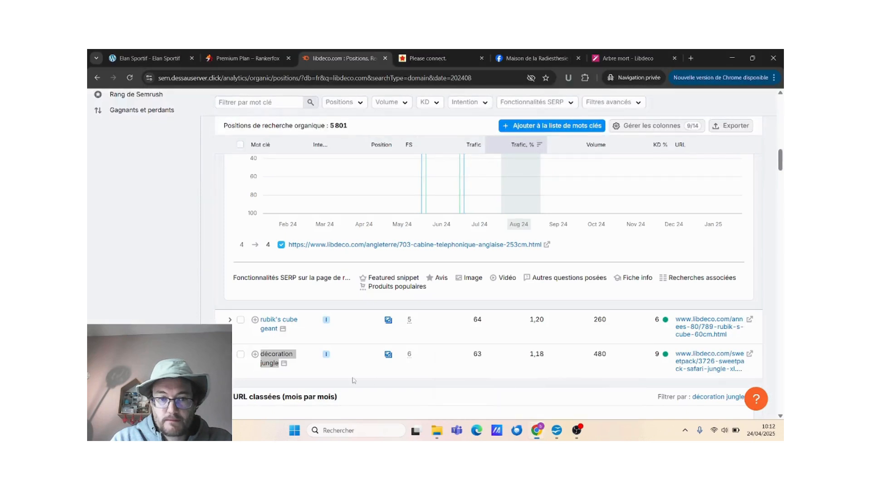
right_click(269, 365)
left_click(286, 279)
mouse_move(541, 433)
left_click(489, 405)
key("ctrl+v")
key("Return")
key("Return")
key("Return")
key("Return")
key("Return")
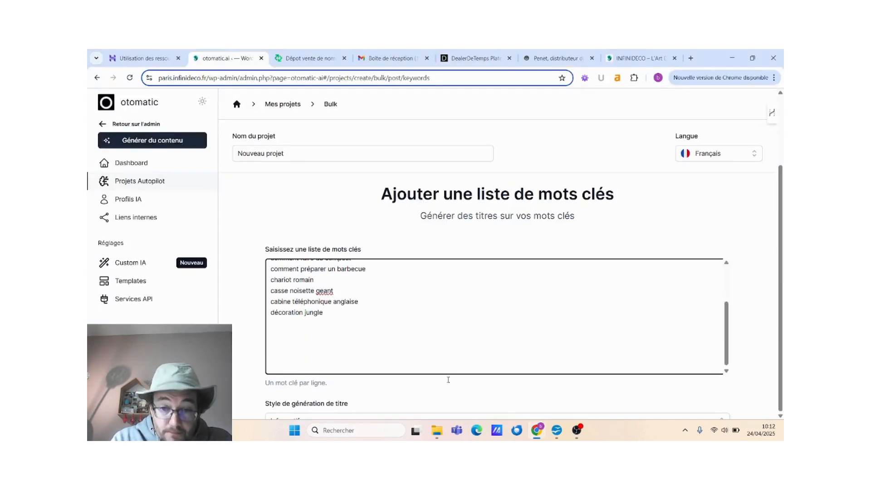
Copy the keyword "ballot de paille" from the libdeco.com positions into otomatic's keyword list, below "décoration jungle".
mouse_move(538, 433)
left_click(558, 406)
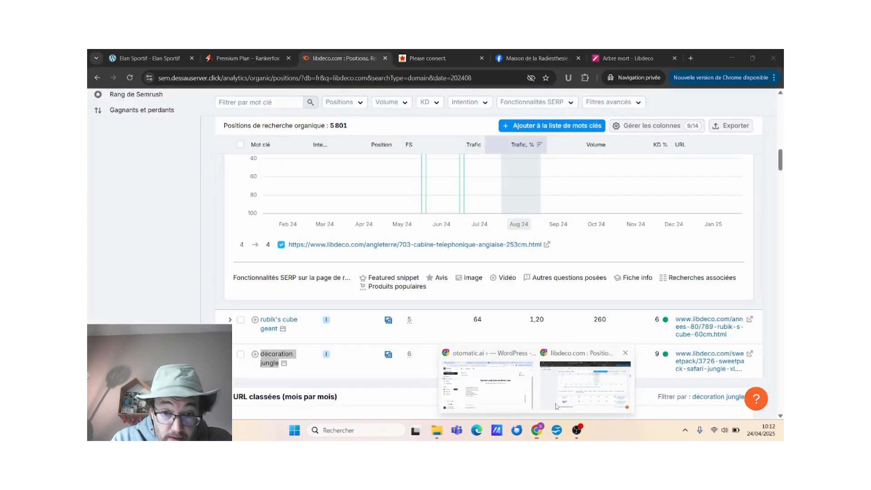
left_click(557, 406)
scroll(557, 364, "down", 3)
scroll(558, 357, "down", 3)
scroll(563, 312, "down", 1)
left_click_drag(279, 356, 258, 344)
key("ctrl+c")
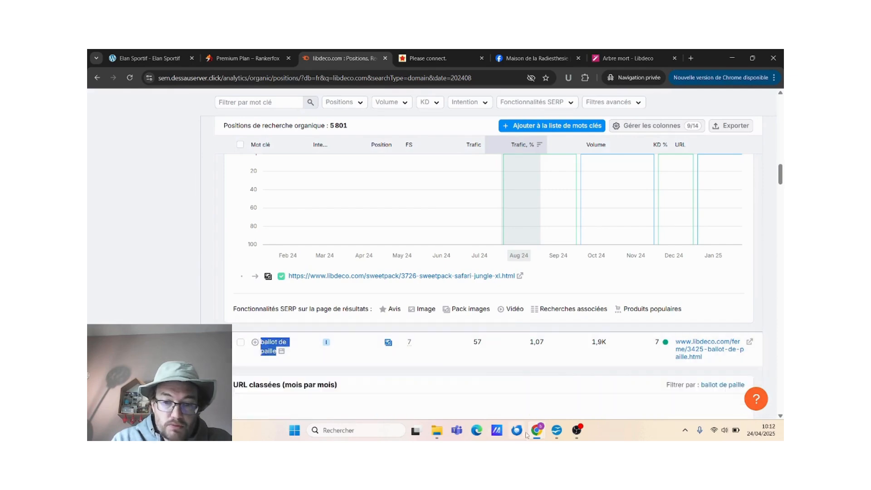
mouse_move(536, 435)
left_click(489, 386)
left_click(328, 327)
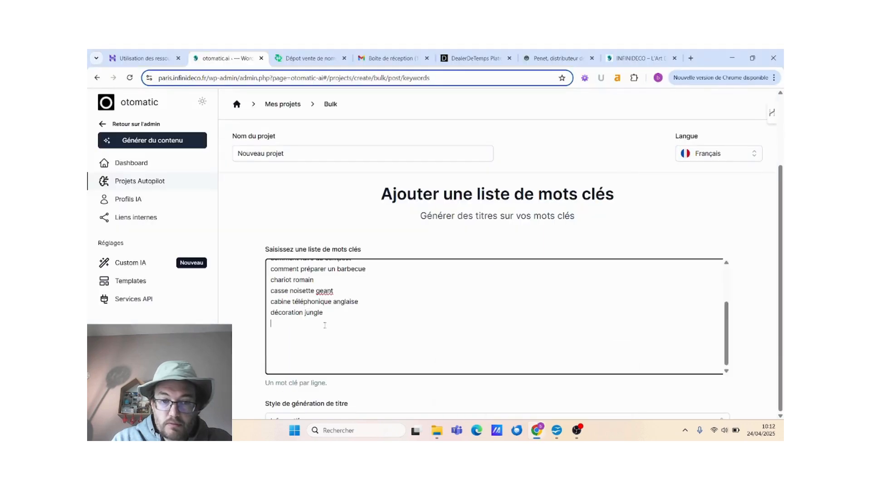
key("Return")
key("ctrl+v")
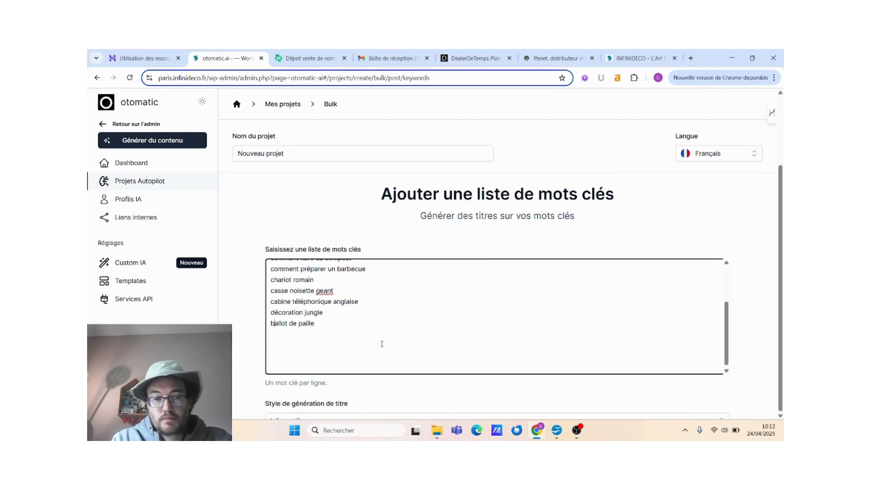
Reword the "ballot de paille" entry as the question "que faire avec un ballot de paille ?".
type("que faire")
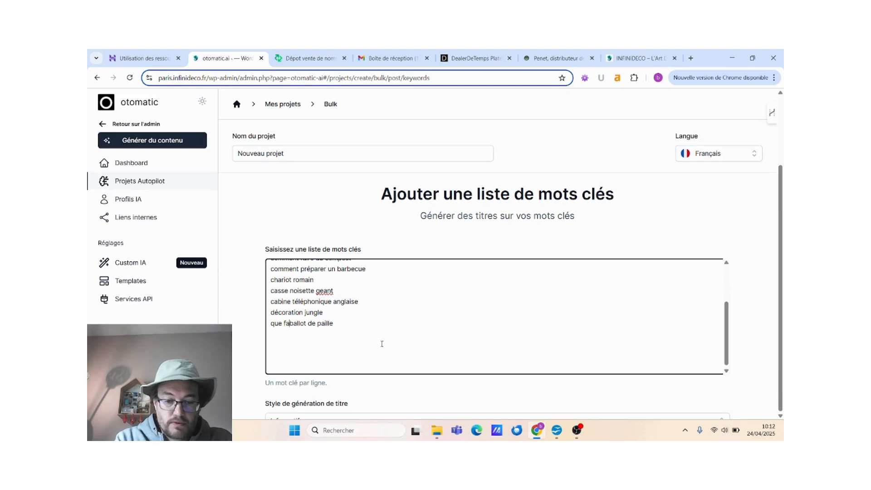
type(" avec ")
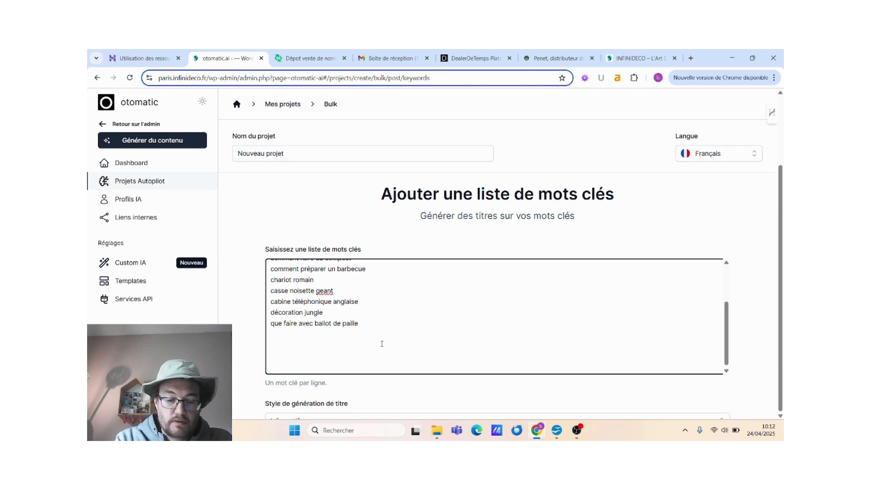
type("un")
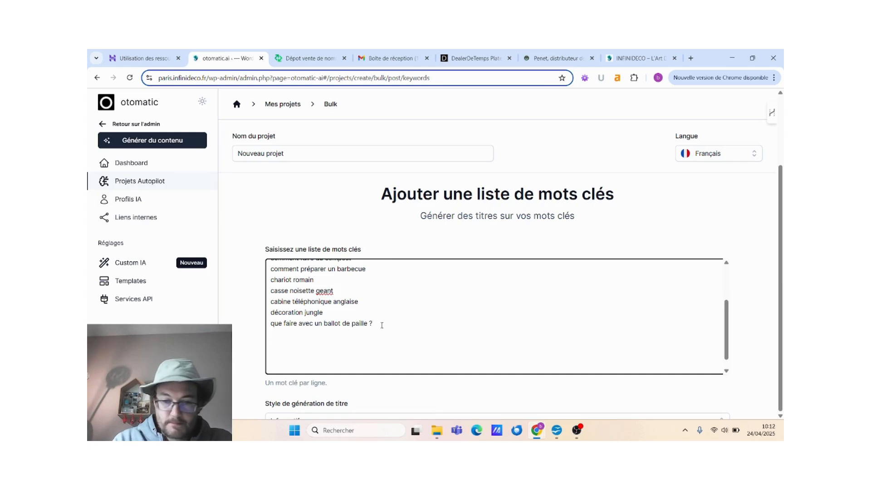
Copy the keyword "deco safari" from the libdeco.com positions into otomatic's keyword list, below the "ballot de paille" question.
mouse_move(537, 430)
left_click(586, 383)
scroll(451, 344, "down", 5)
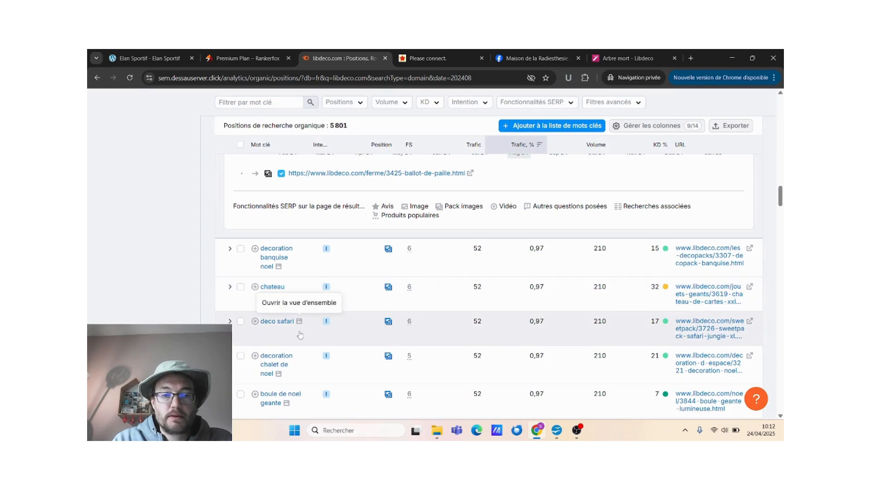
left_click_drag(302, 335, 258, 330)
key("ctrl+c")
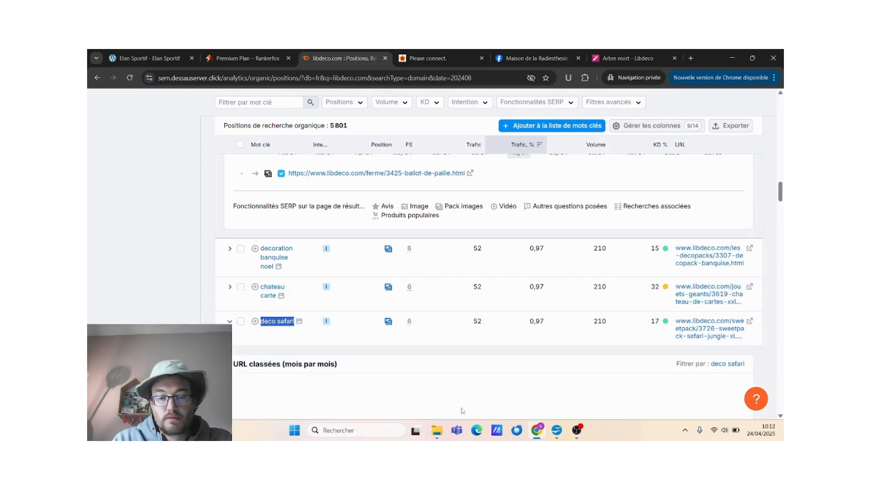
mouse_move(535, 431)
left_click(486, 389)
left_click(390, 344)
key("ctrl+v")
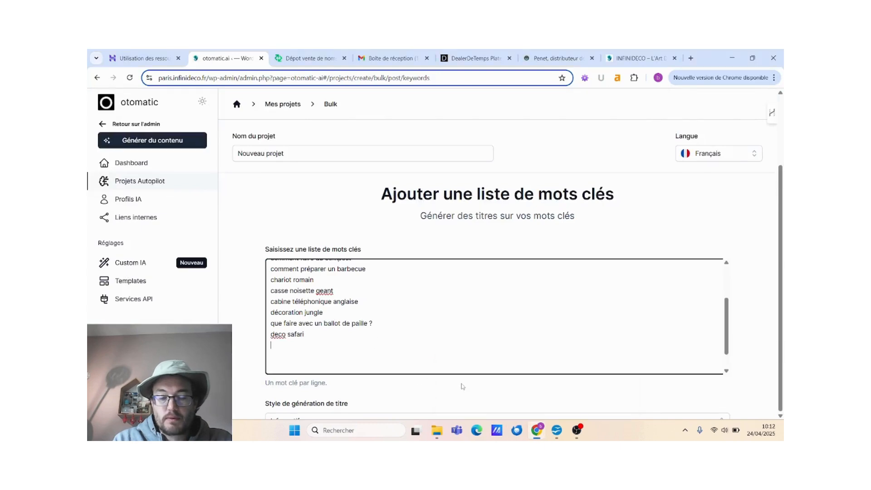
Copy the keyword "décoration futuriste" from the libdeco.com positions into otomatic's keyword list, below "deco safari".
mouse_move(538, 433)
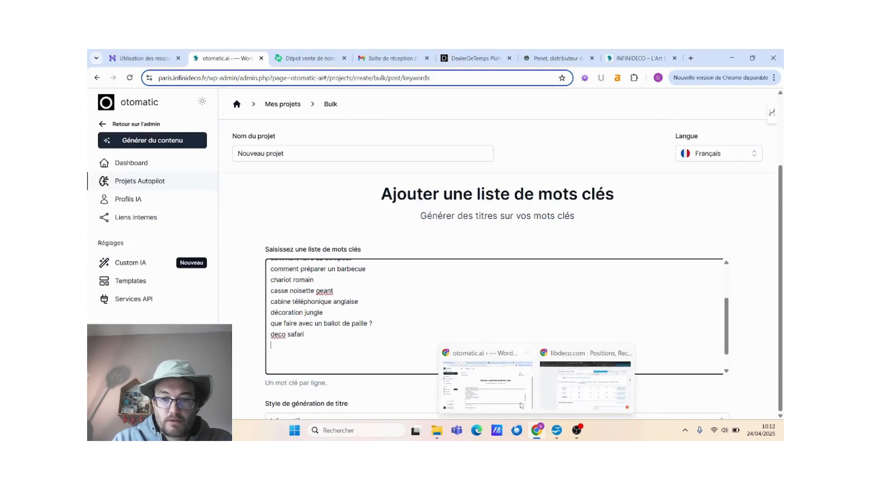
left_click(585, 384)
scroll(477, 353, "down", 3)
scroll(476, 353, "down", 3)
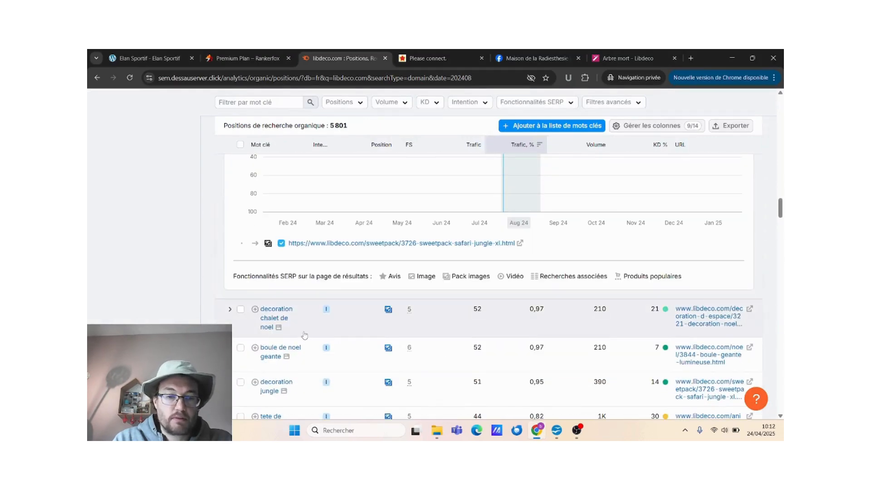
scroll(304, 336, "down", 2)
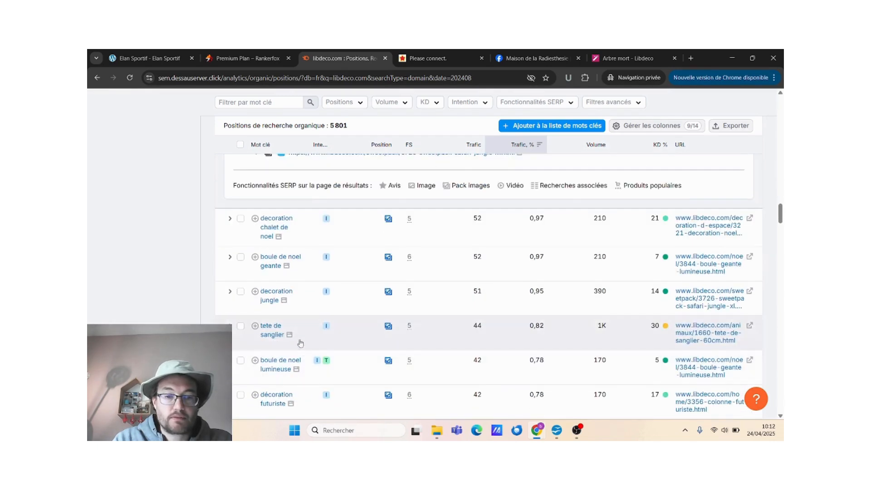
scroll(302, 336, "down", 2)
left_click_drag(289, 313, 260, 303)
key("ctrl+c")
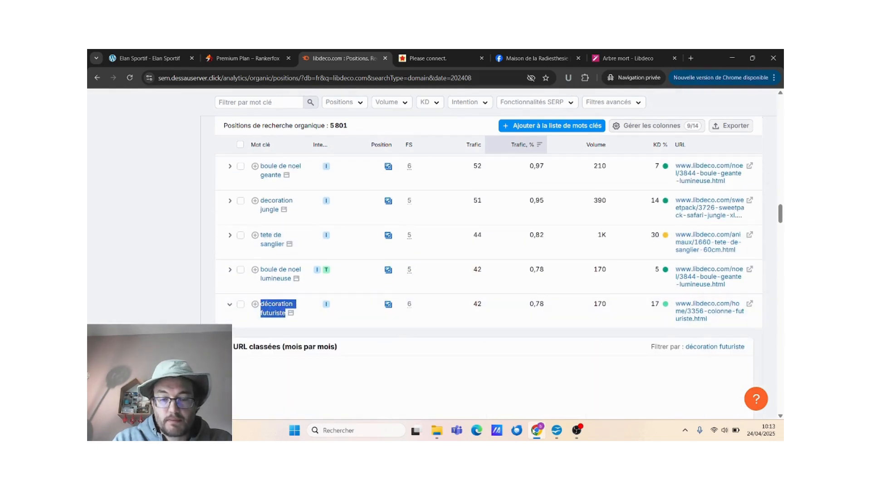
mouse_move(537, 430)
left_click(488, 386)
left_click(344, 359)
key("ctrl+v")
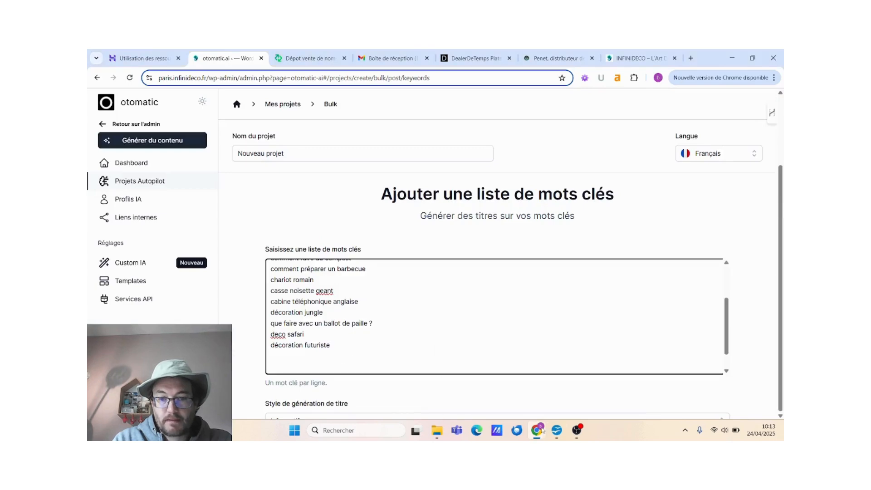
Copy the keyword "decoration egypte" from the libdeco.com positions into otomatic's keyword list, below "décoration futuriste".
left_click(563, 397)
scroll(327, 335, "down", 5)
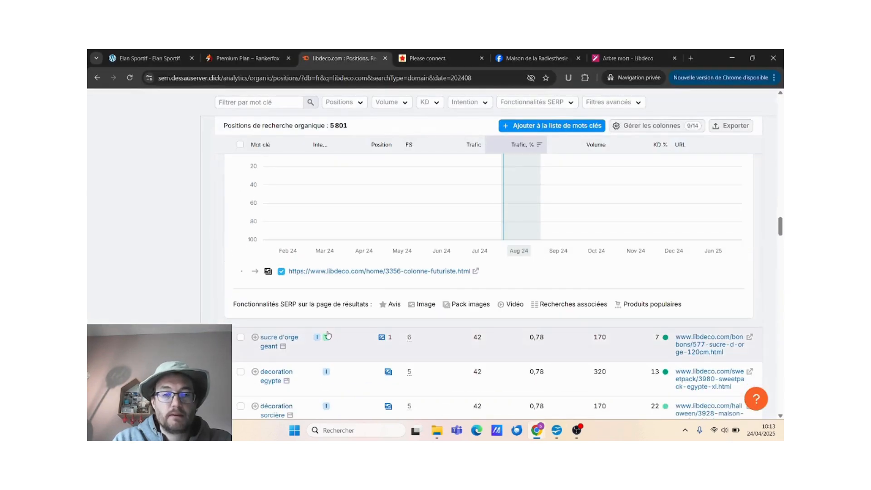
left_click_drag(303, 386, 258, 374)
key("ctrl+c")
scroll(258, 373, "down", 2)
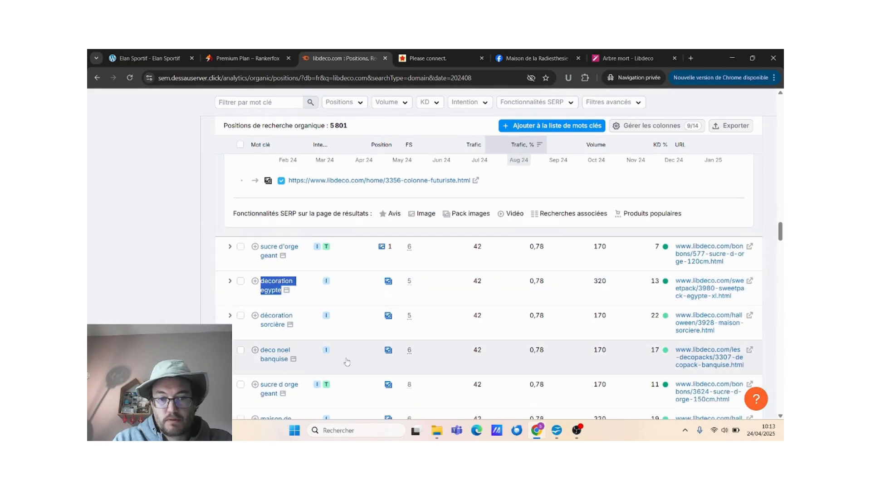
mouse_move(536, 434)
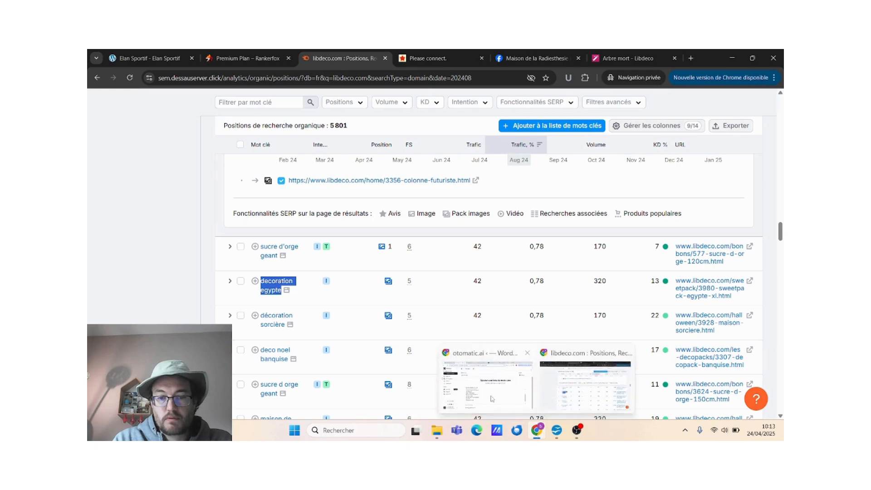
left_click(486, 386)
left_click(355, 360)
key("Return")
key("ctrl+v")
Choose Informatif as the title generation style and generate the titles from the keyword list.
scroll(355, 352, "down", 2)
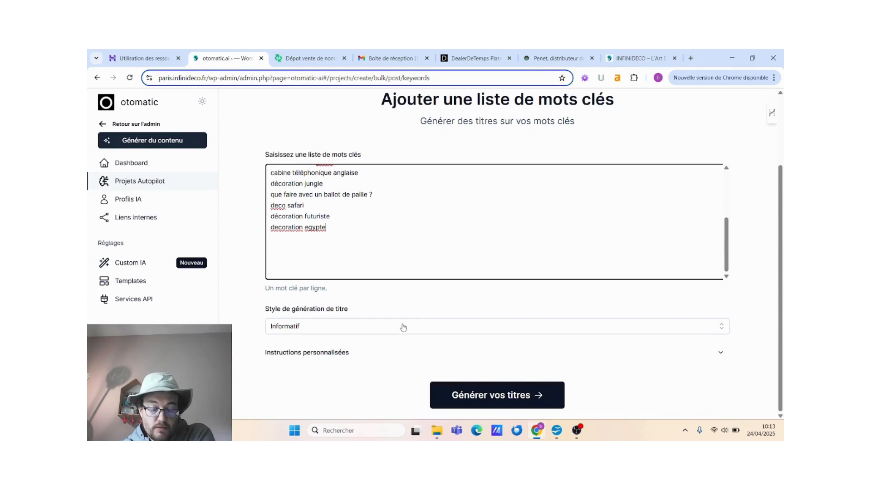
left_click(404, 332)
scroll(404, 333, "down", 1)
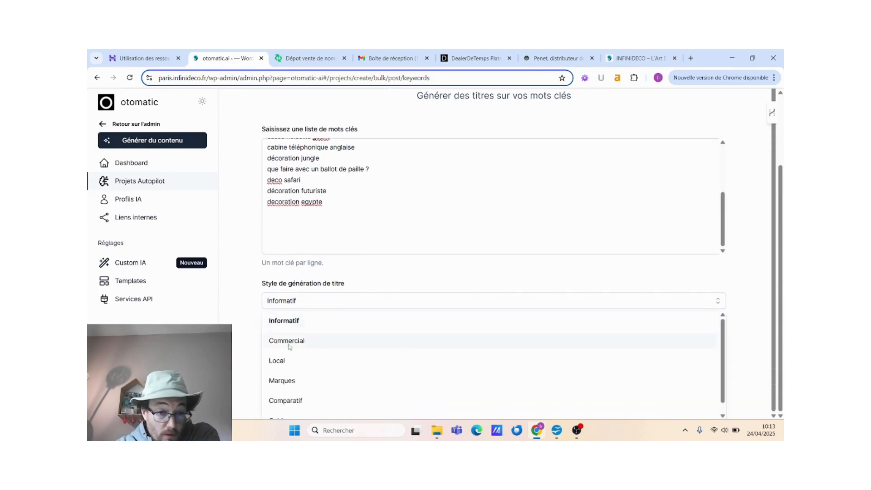
scroll(291, 359, "down", 1)
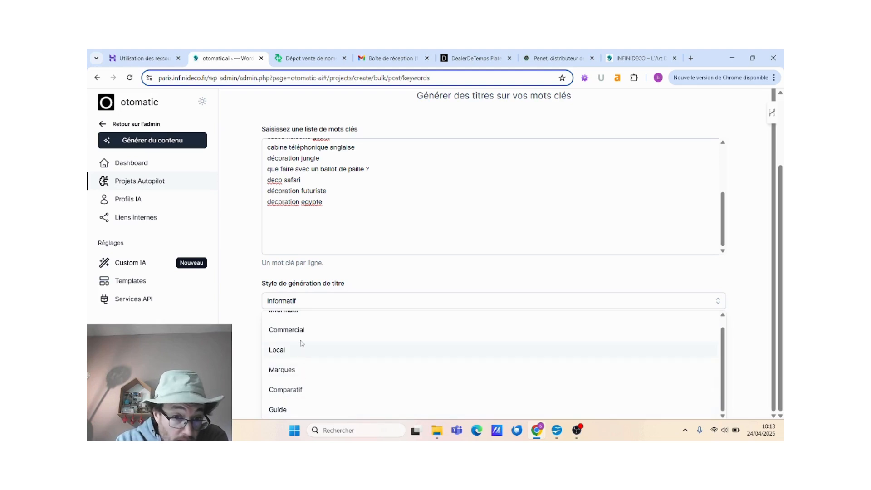
scroll(294, 349, "up", 1)
left_click(283, 317)
left_click(504, 397)
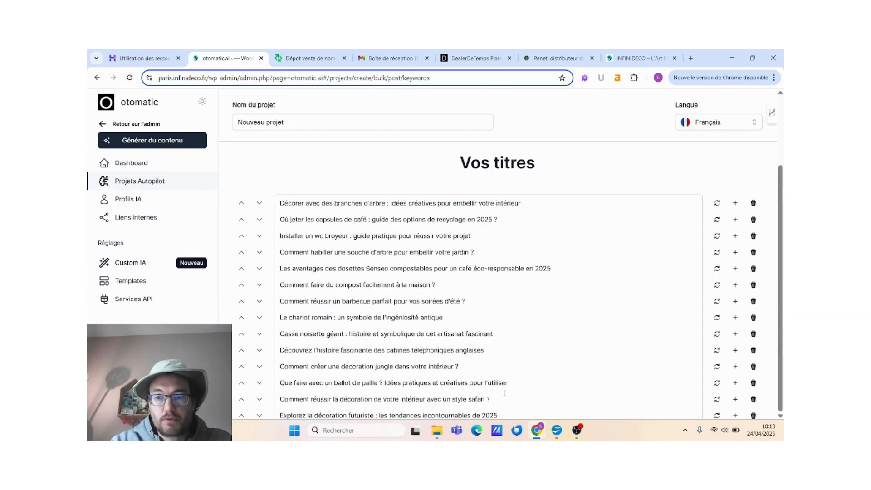
Review the generated titles and remove "de 2025" from the end of the "décoration futuriste" title.
scroll(505, 393, "down", 3)
scroll(504, 369, "up", 3)
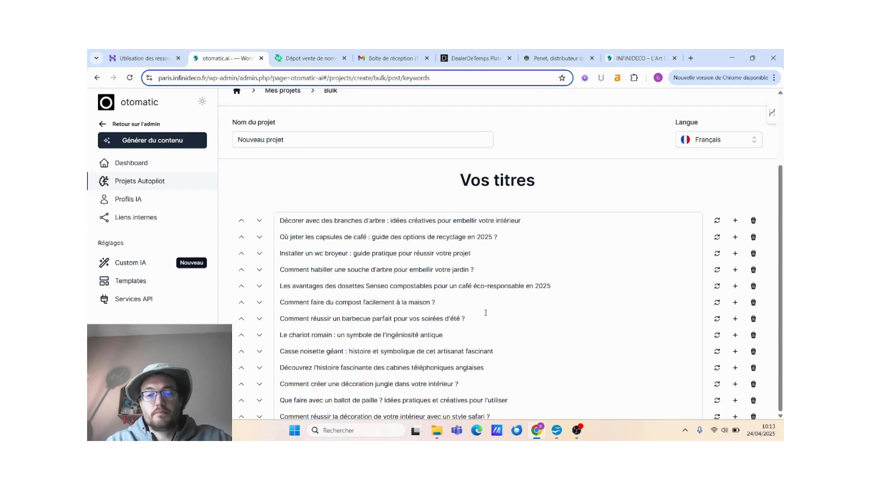
scroll(485, 310, "down", 3)
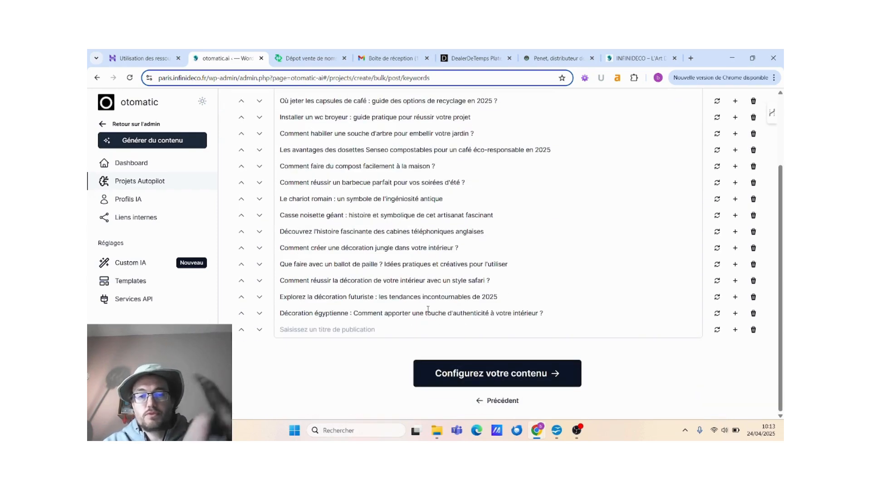
left_click_drag(515, 296, 473, 296)
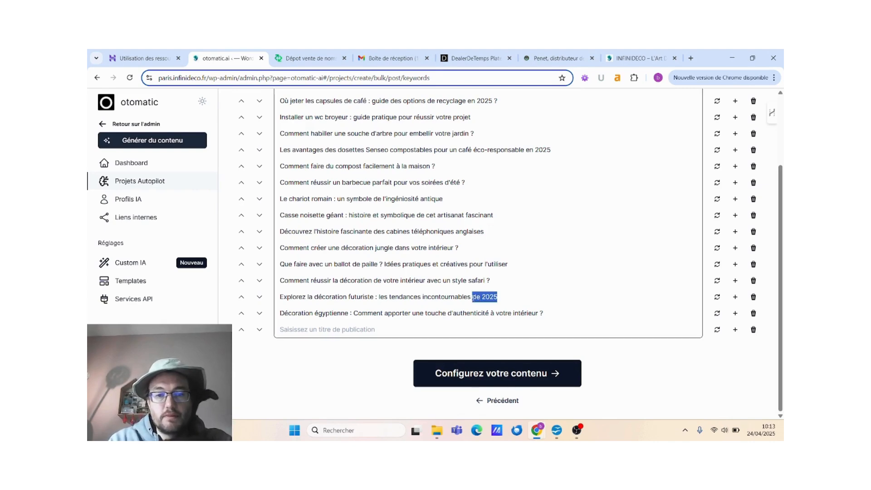
key("BackSpace")
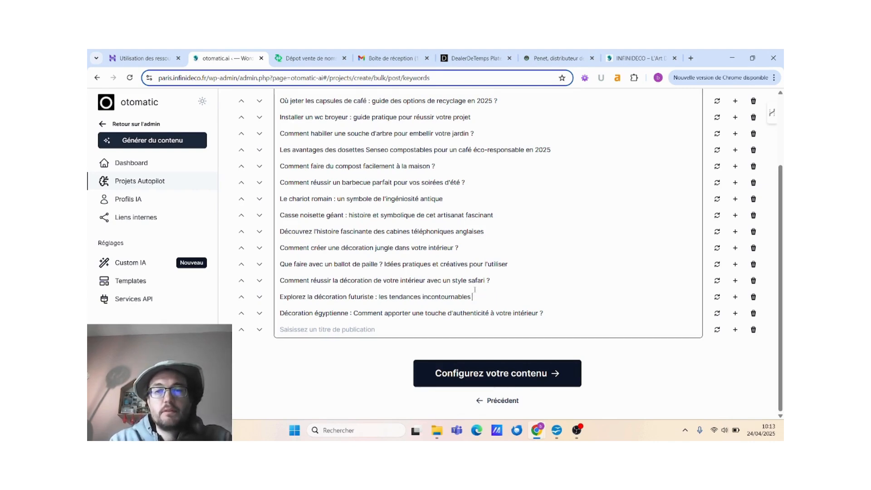
Remove "en 2025" from the end of the title about compostable Senseo pods.
scroll(475, 290, "up", 1)
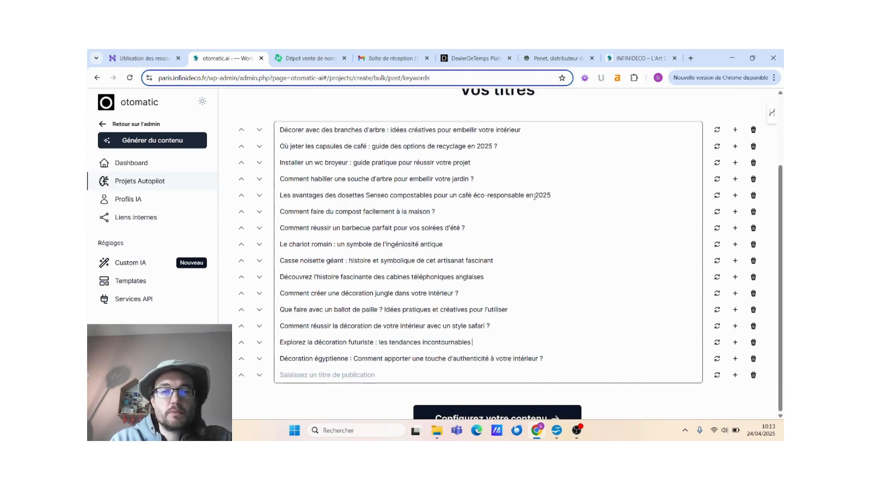
left_click_drag(558, 195, 530, 200)
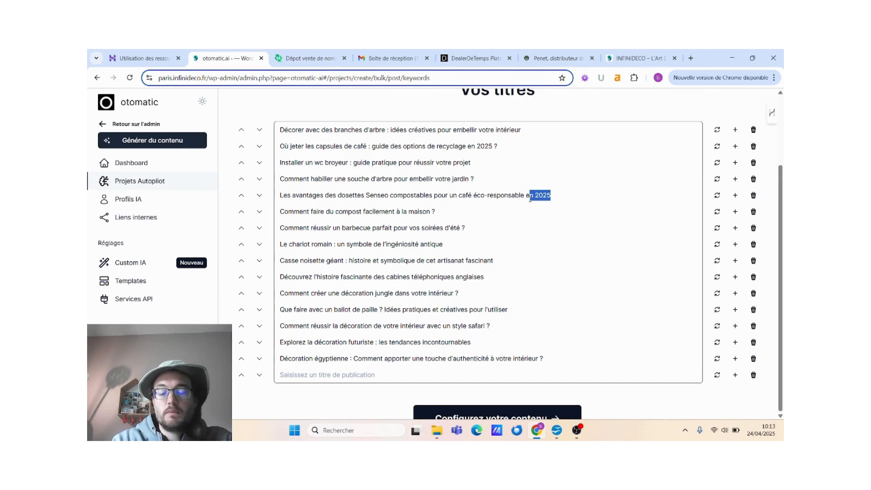
key("BackSpace")
key("BackSpace")
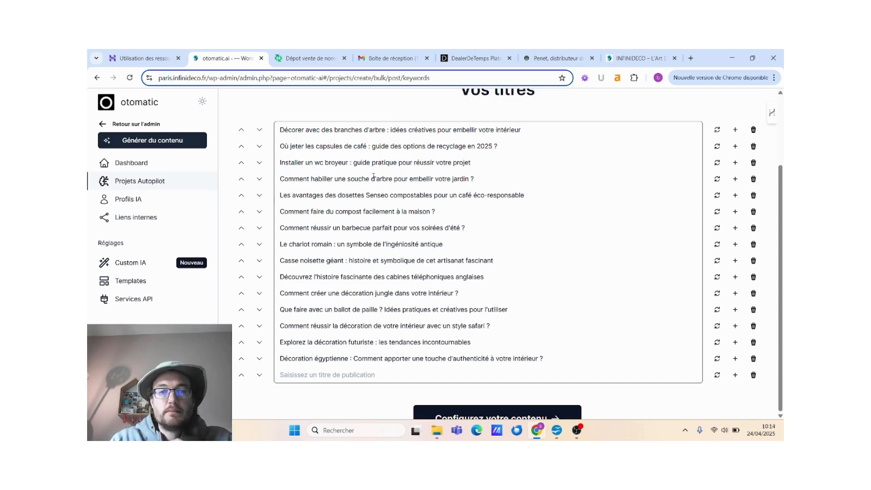
Proceed to the content configuration and choose Article as the WordPress post type.
scroll(374, 176, "down", 1)
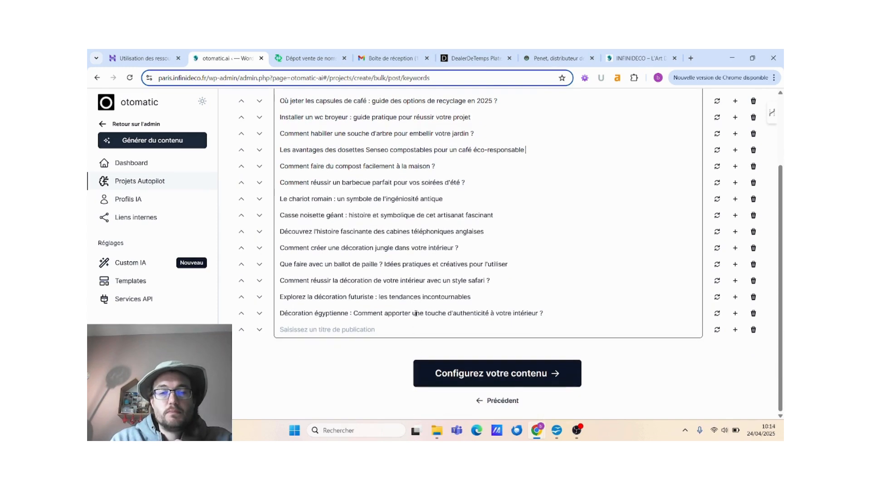
left_click(488, 374)
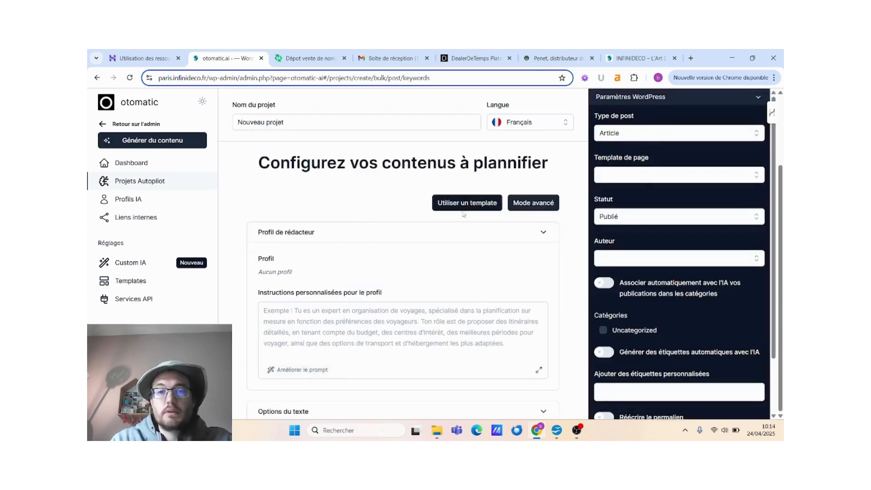
left_click(640, 133)
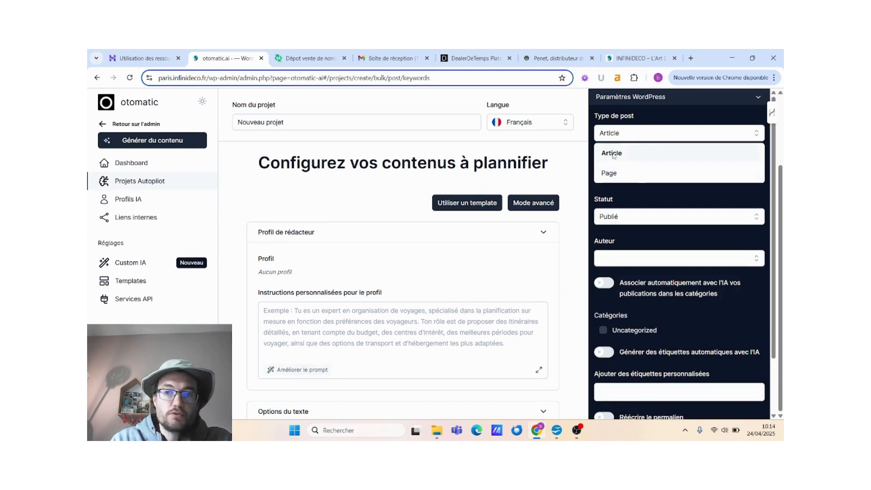
left_click(613, 154)
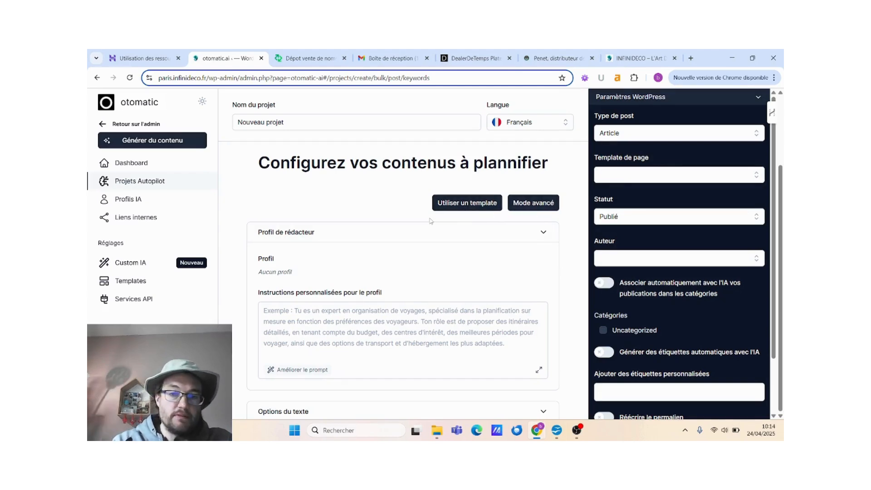
left_click(534, 205)
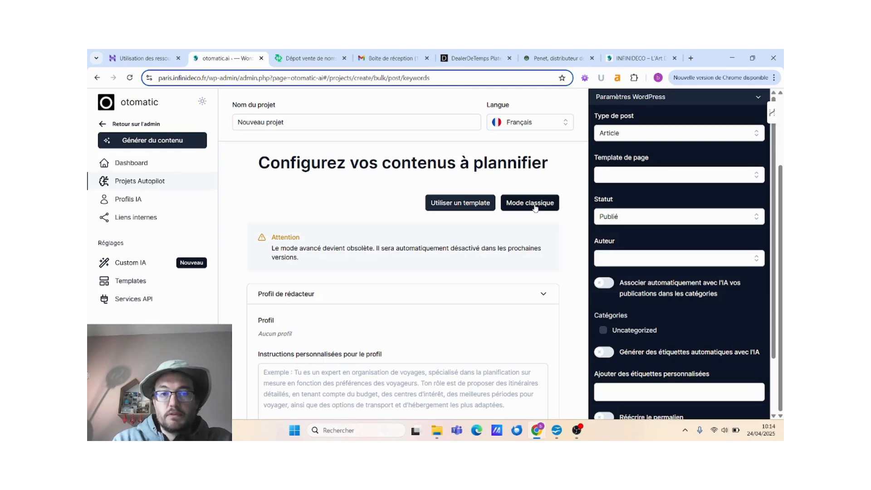
left_click(460, 208)
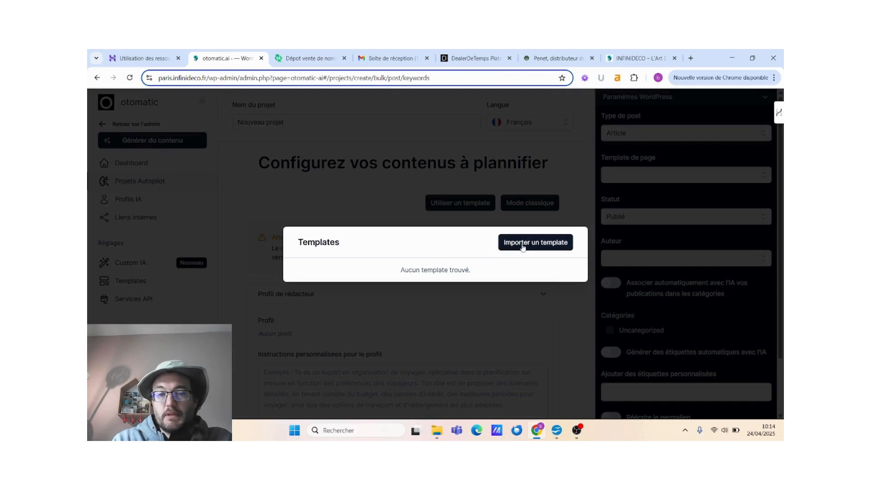
left_click(308, 203)
left_click(535, 205)
Write custom writer-profile instructions: the persona's first name, "fan de décoration interieur et de DIY, elle à 35 ans , mere de deux enfants".
scroll(549, 218, "down", 2)
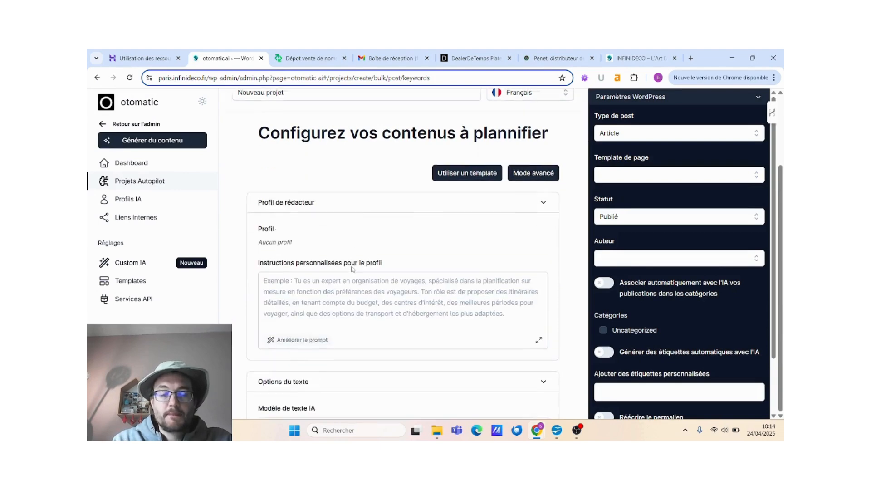
left_click(308, 234)
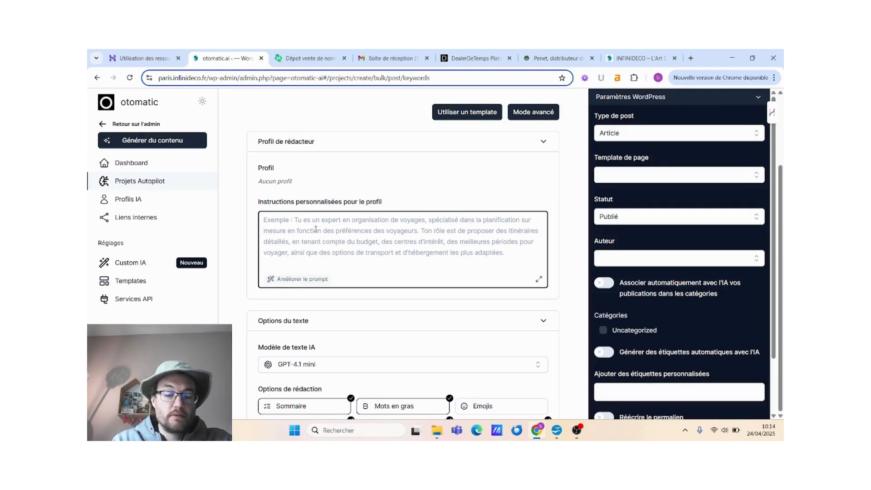
type("Ven")
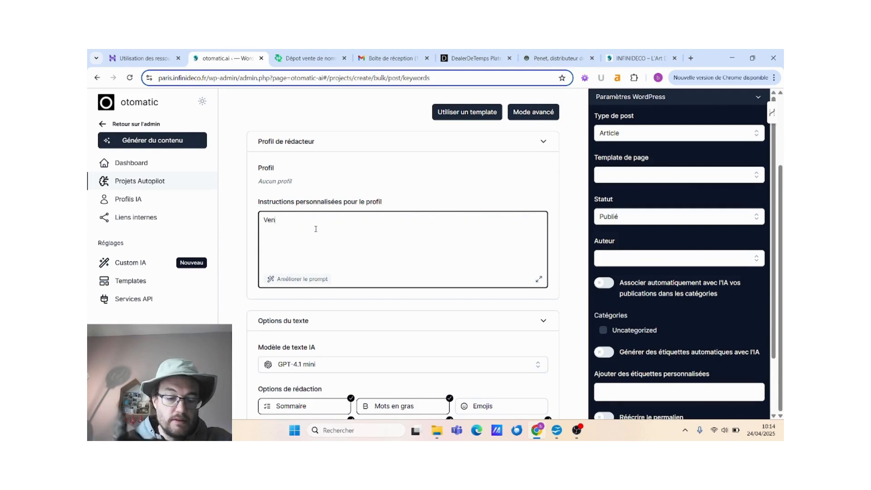
type("essa fan de")
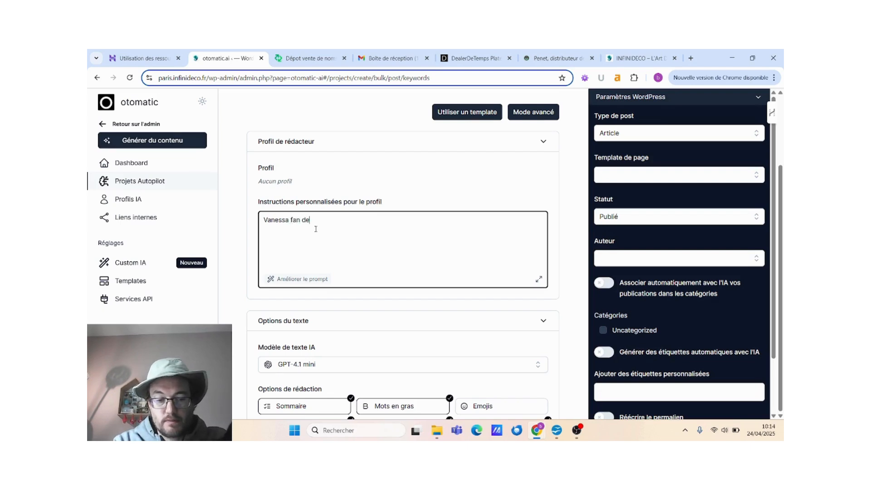
type(" décoration interieur et de DIY,")
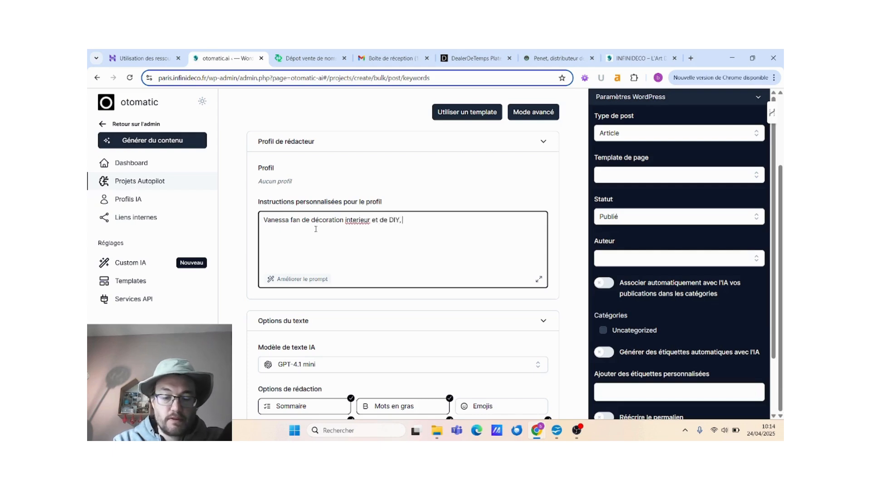
type(" elle à ")
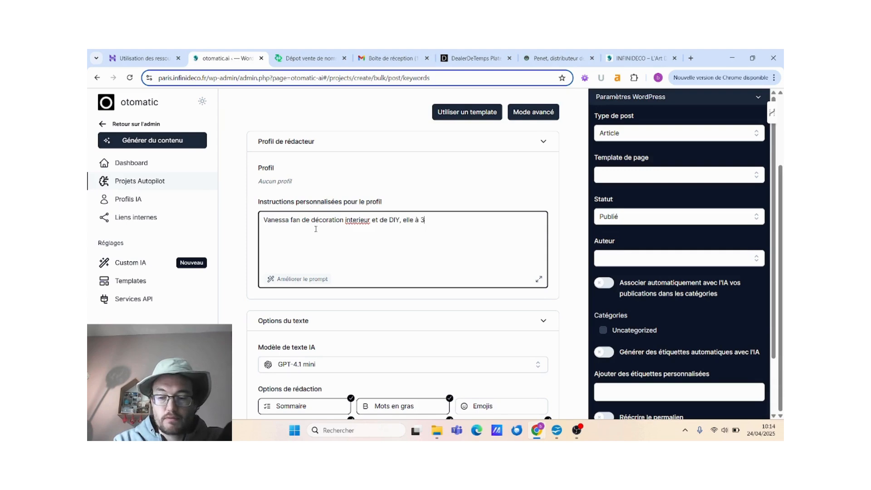
type("35 ans , me")
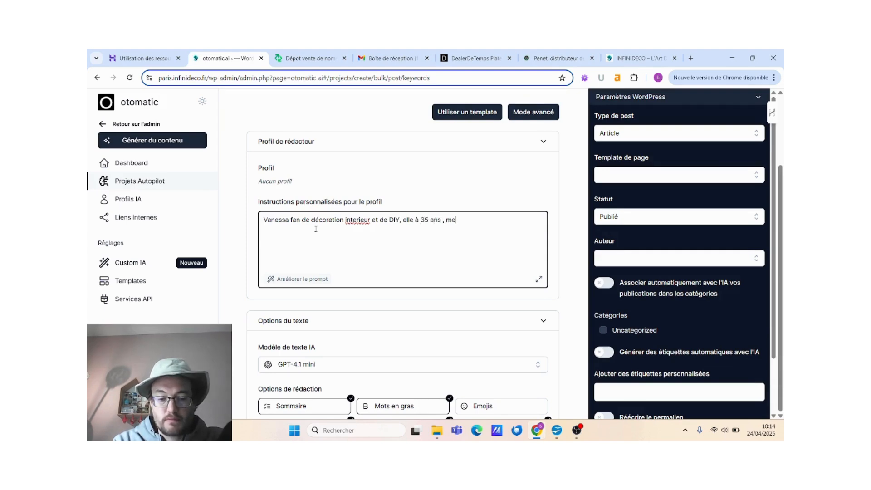
type("re de deu")
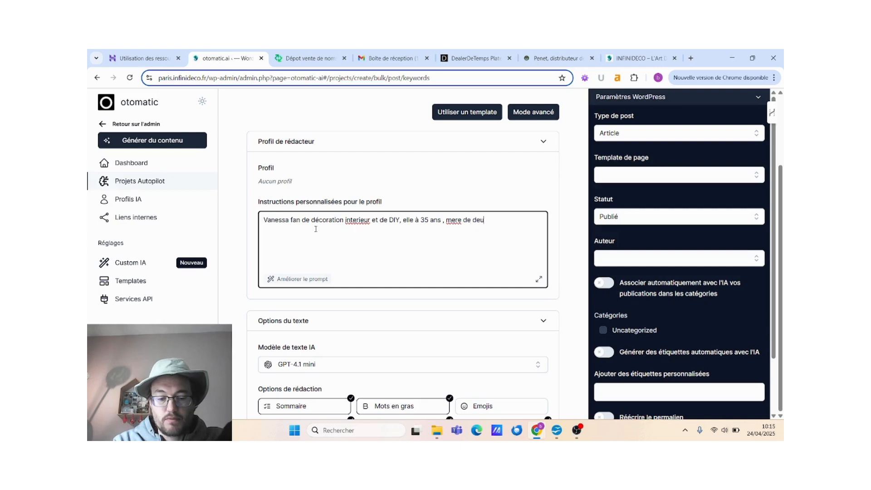
type("x enfants")
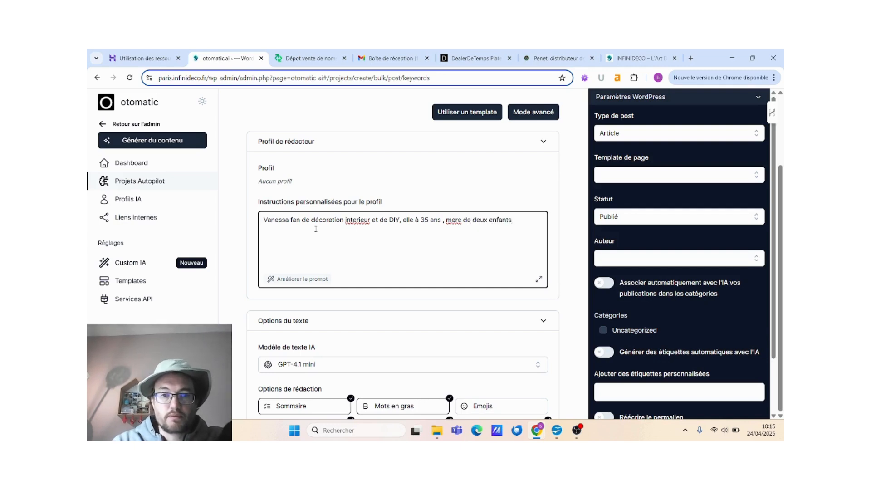
Correct the spelling in the profile instructions to "intérieure" and "mère", and end the sentence with a period.
right_click(355, 223)
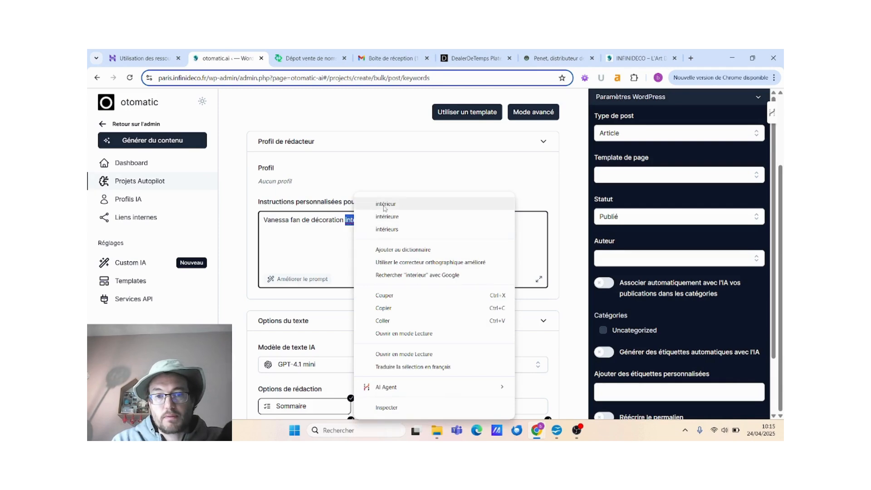
left_click(486, 213)
right_click(458, 220)
left_click(488, 203)
left_click(522, 220)
type(".")
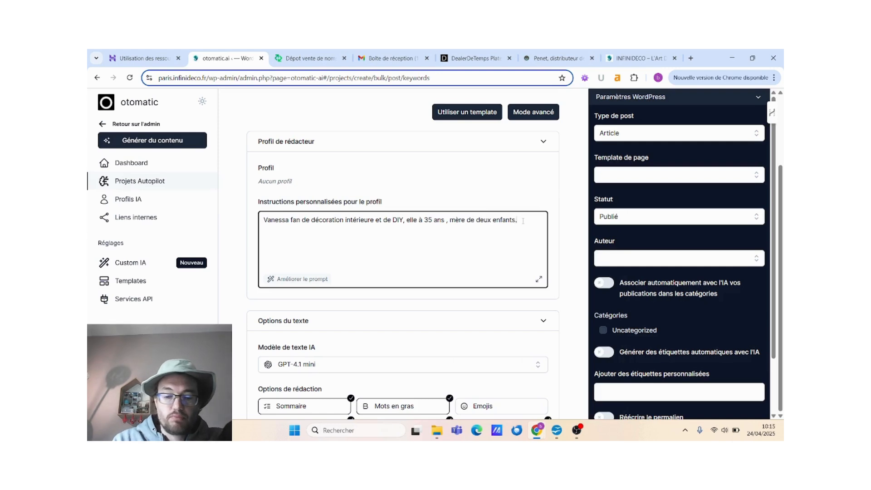
Add "Travaille en tant que vendeuse dans un magasin de déco" to the profile instructions.
type(" Tra")
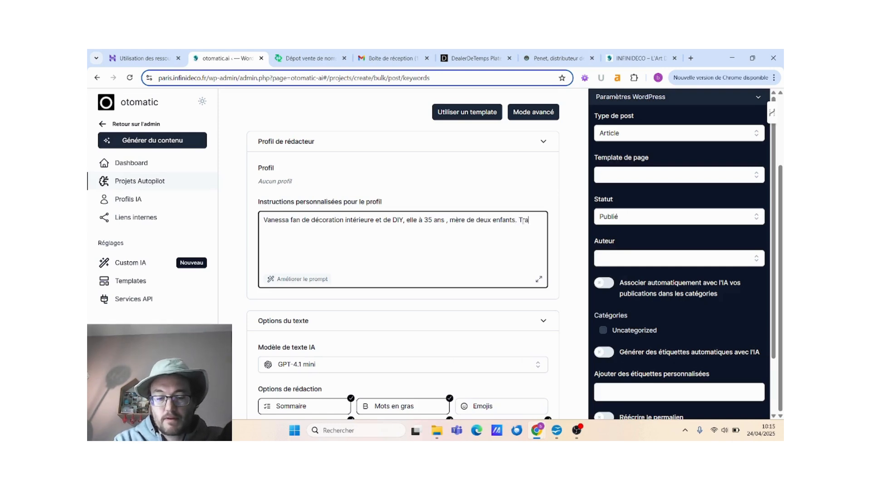
type("vaille")
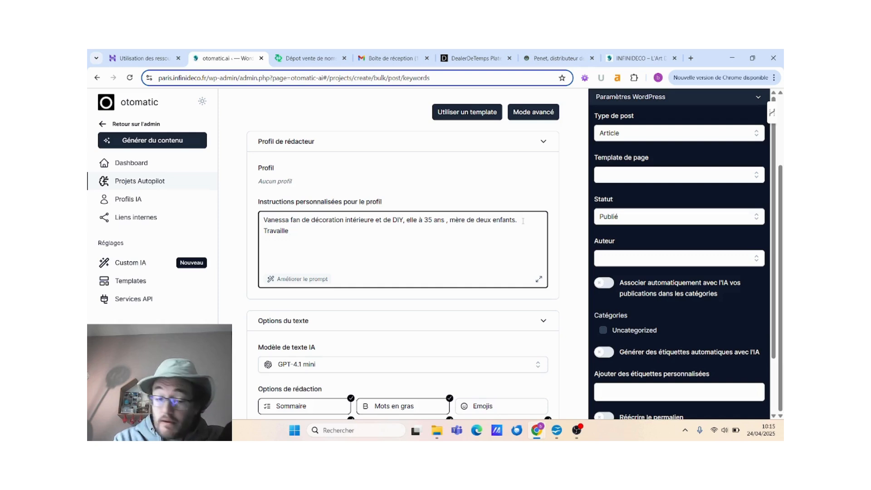
type(" en")
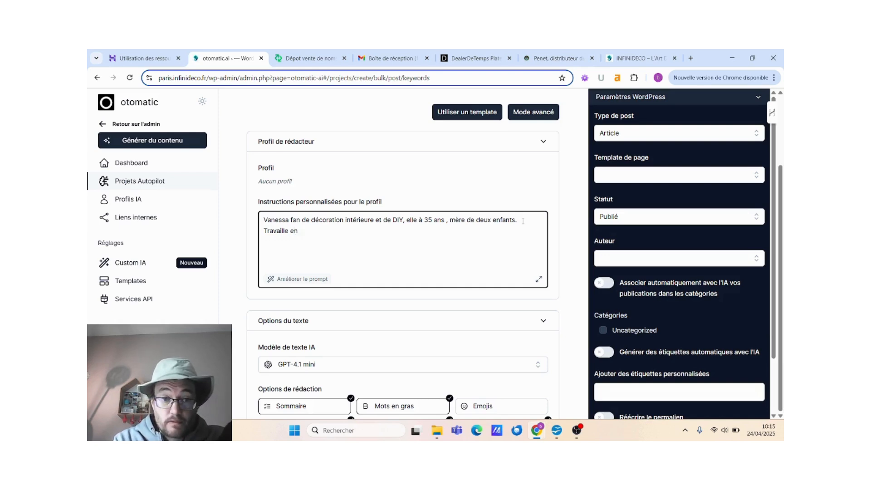
type(" tant que v")
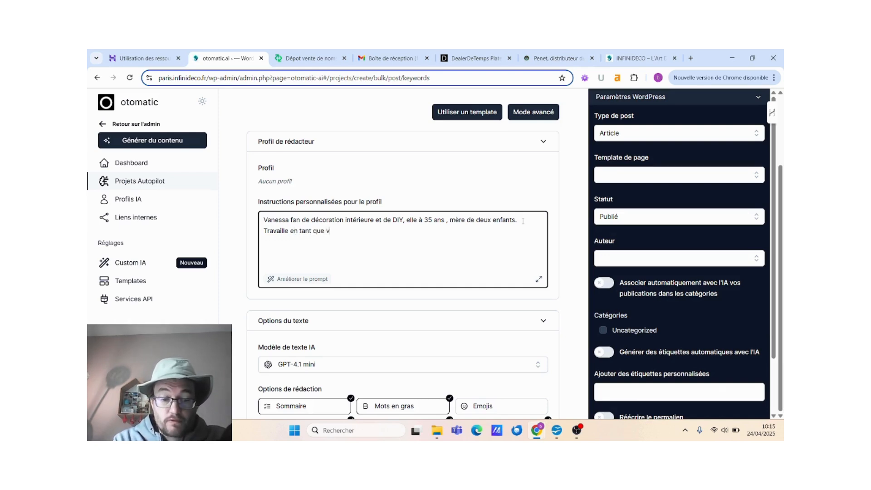
type("endeuse dan")
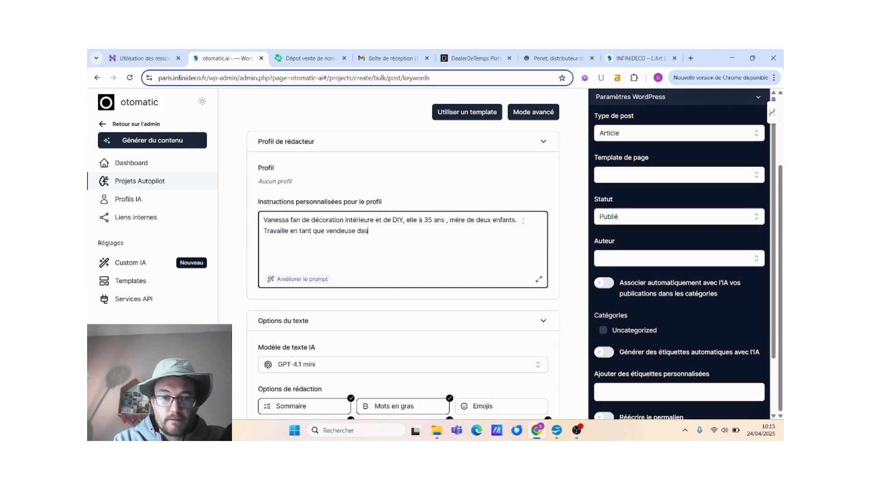
type("s un magzon")
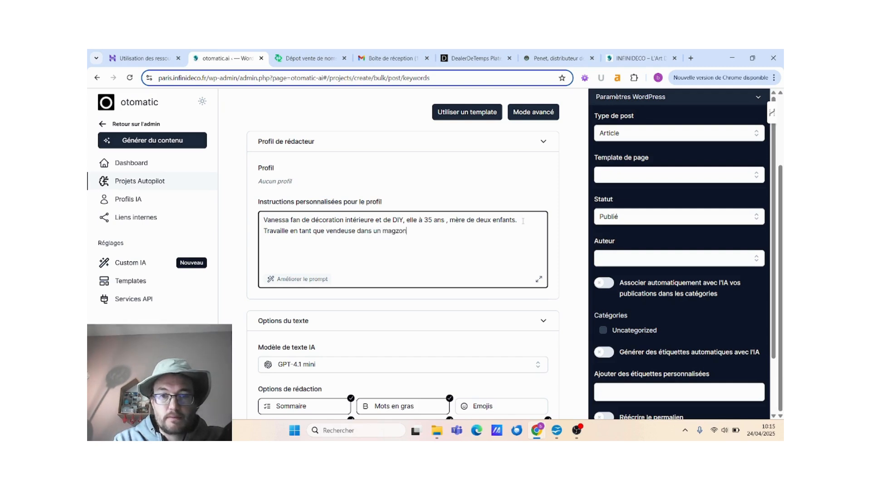
key("BackSpace")
type("a")
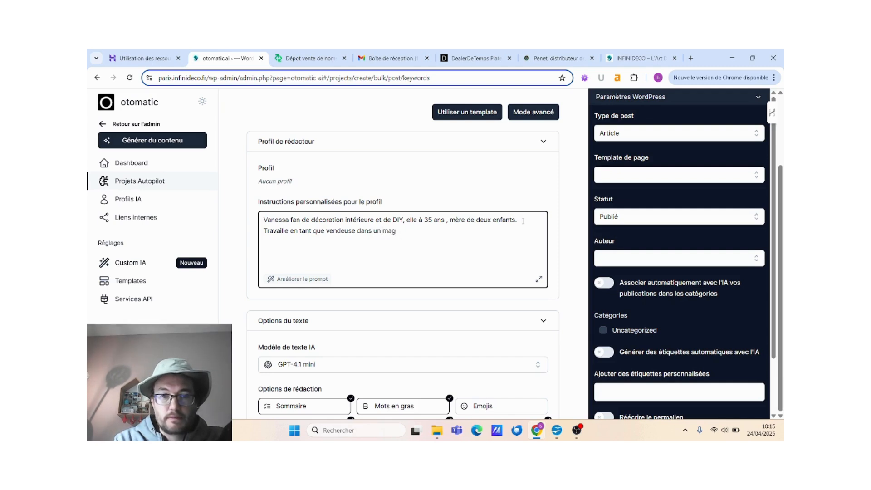
type("sin de déco")
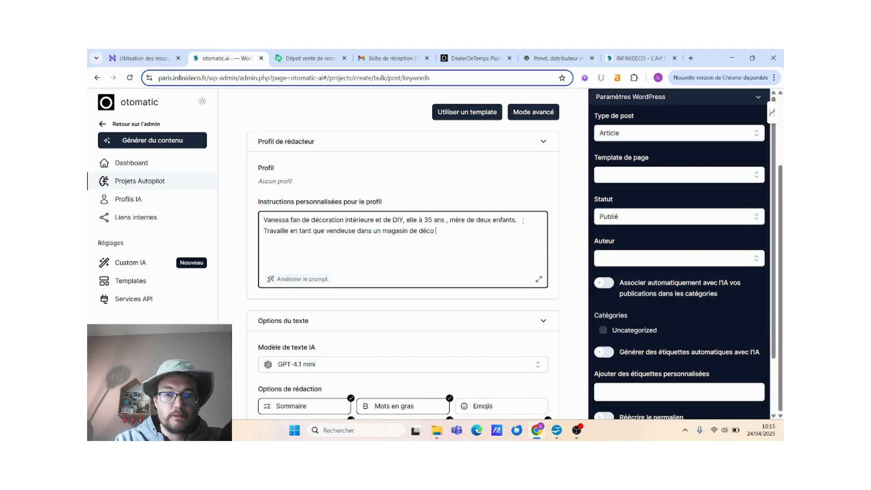
Improve the writer-profile prompt with the AI enhancement and look through the expanded text.
left_click(302, 280)
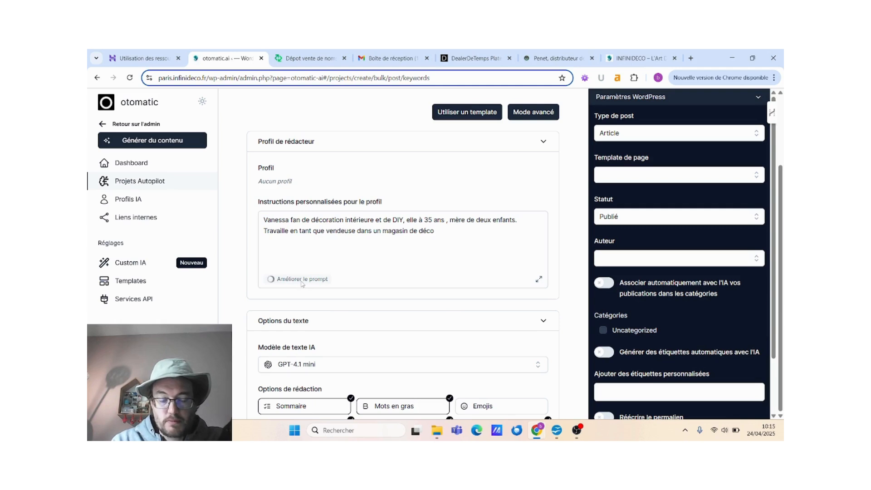
scroll(300, 277, "down", 2)
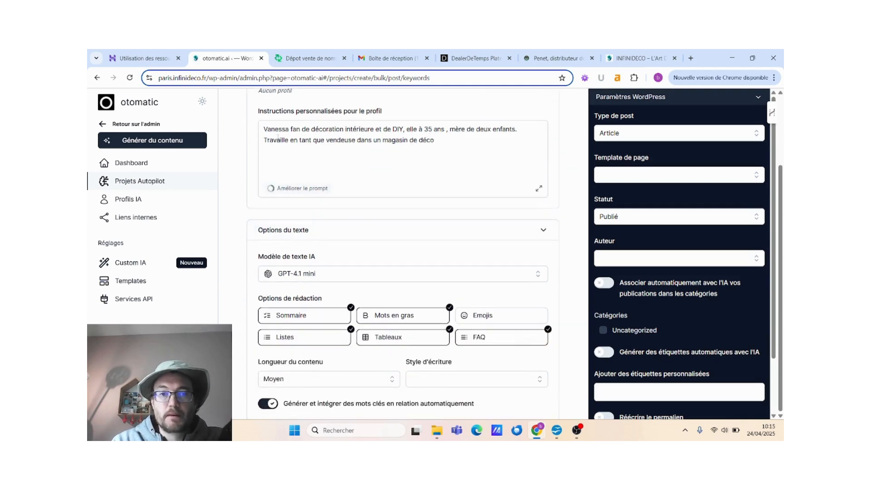
left_click(307, 163)
scroll(306, 163, "down", 4)
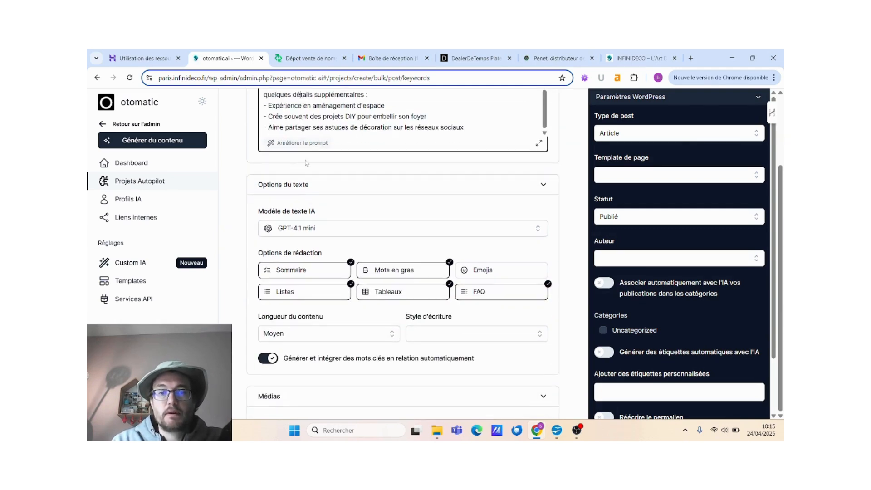
Compare the available AI text models, including their speed and token prices, and keep GPT-4.1 mini.
left_click(302, 233)
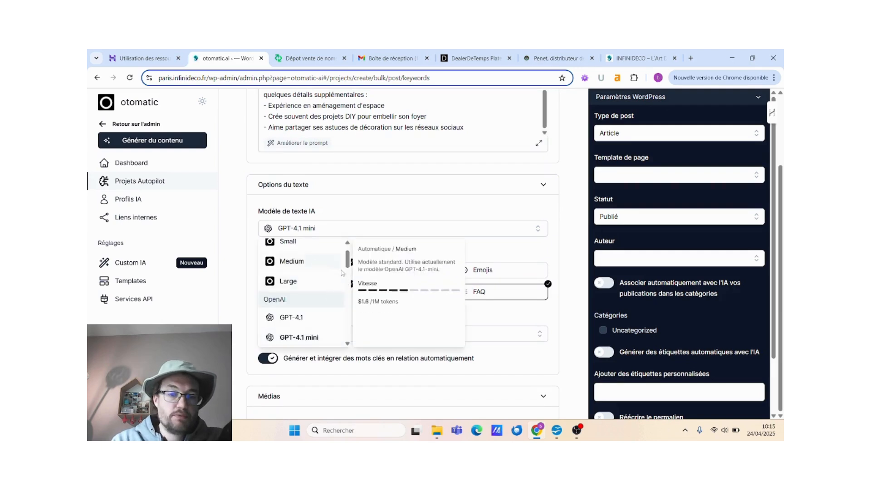
left_click_drag(348, 261, 327, 225)
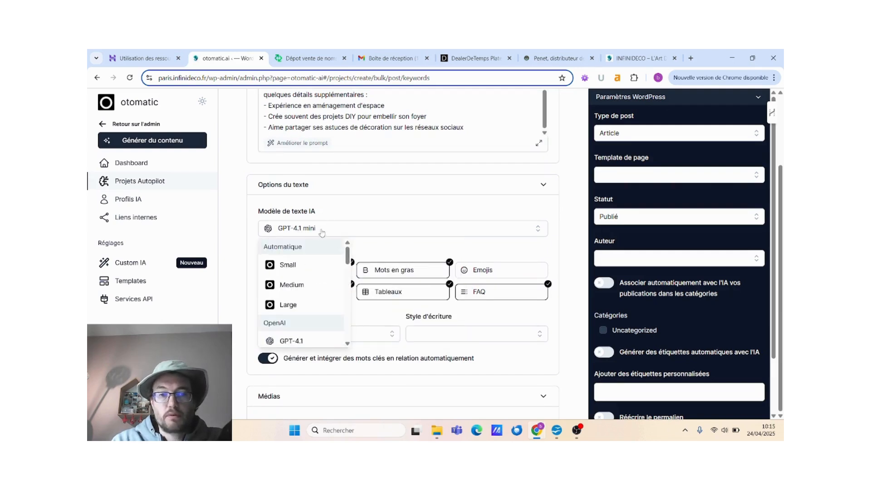
scroll(300, 235, "down", 1)
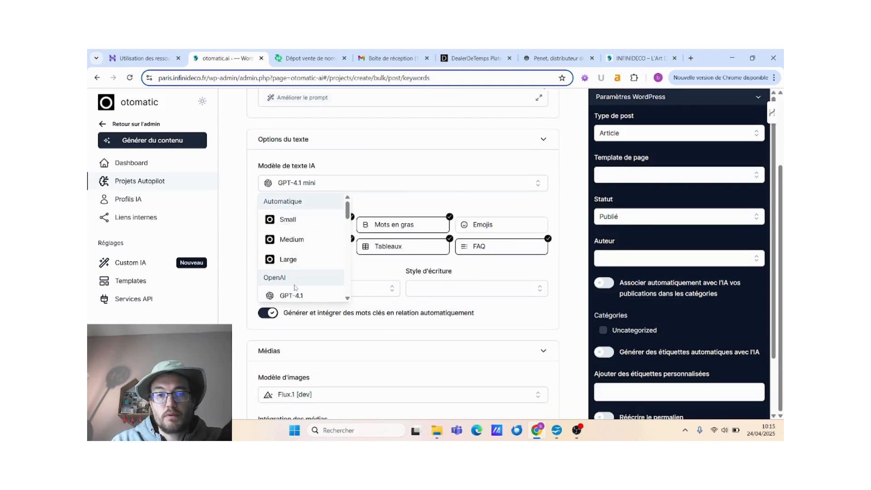
scroll(318, 227, "down", 1)
scroll(318, 232, "down", 1)
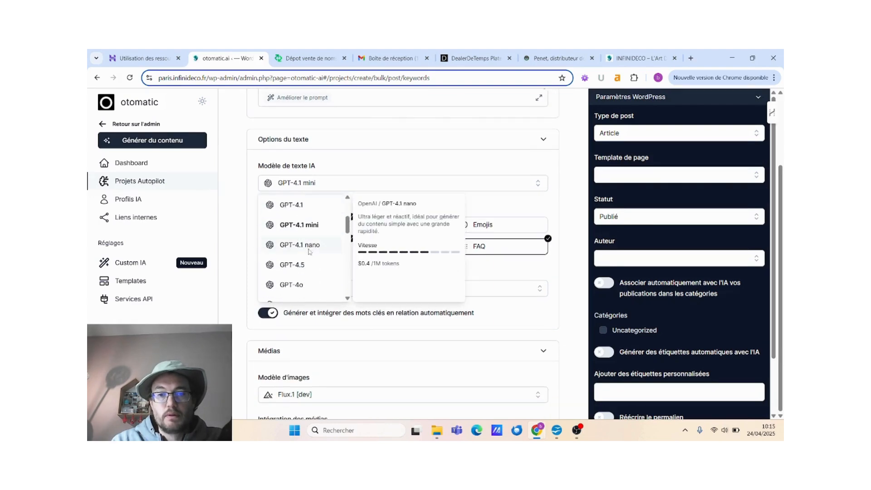
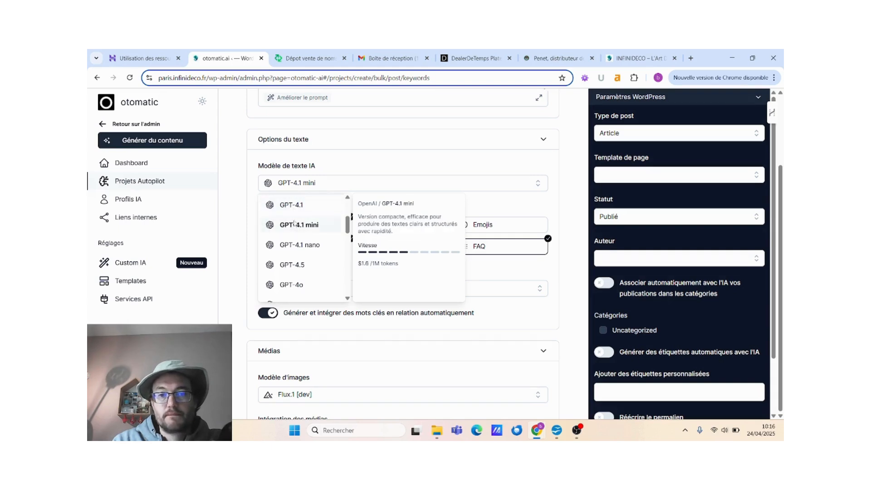
left_click(363, 182)
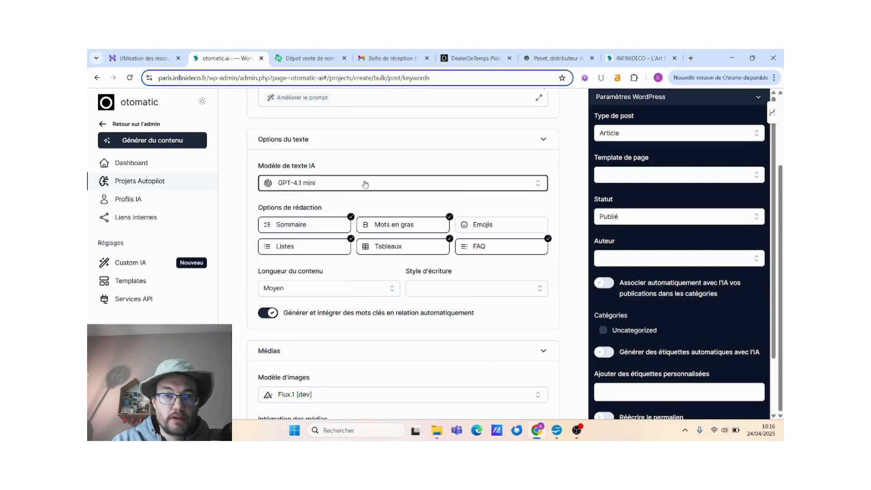
Enable Emojis and disable Sommaire in the writing options, and choose Moyen as the content length.
left_click(491, 226)
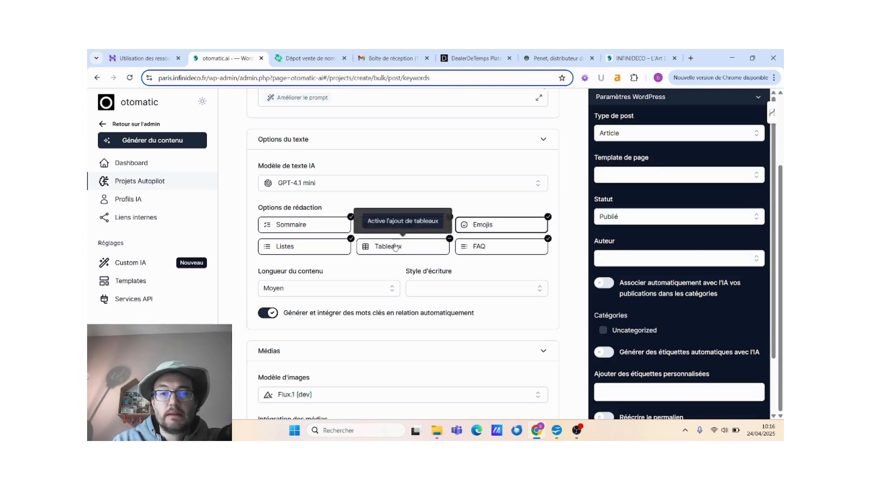
left_click(317, 234)
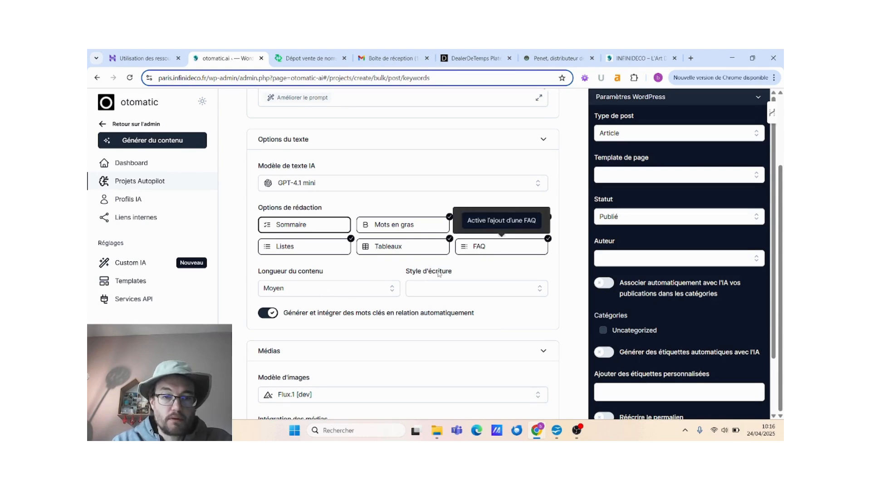
left_click(338, 290)
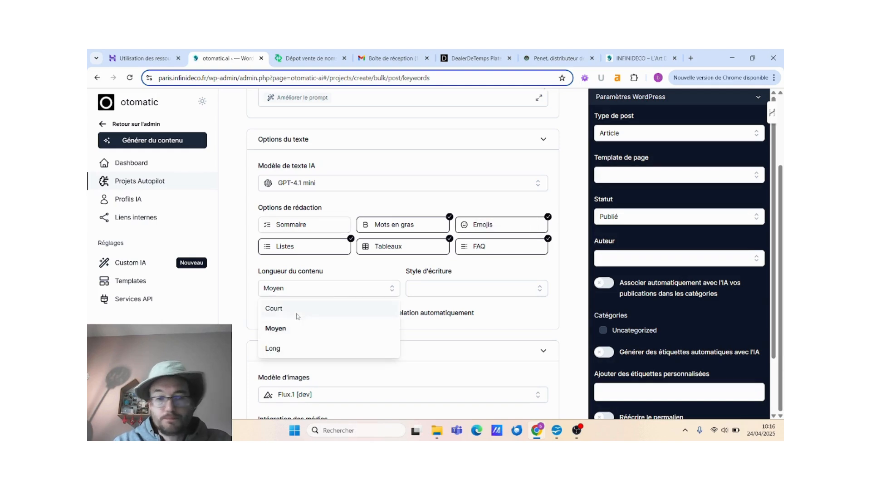
left_click(280, 330)
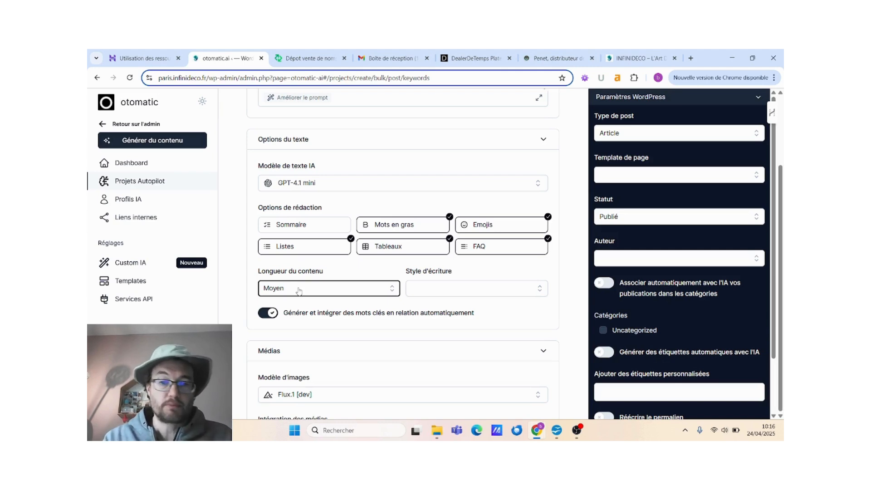
Look through the available writing styles in the text options and choose Divertissant.
left_click(499, 292)
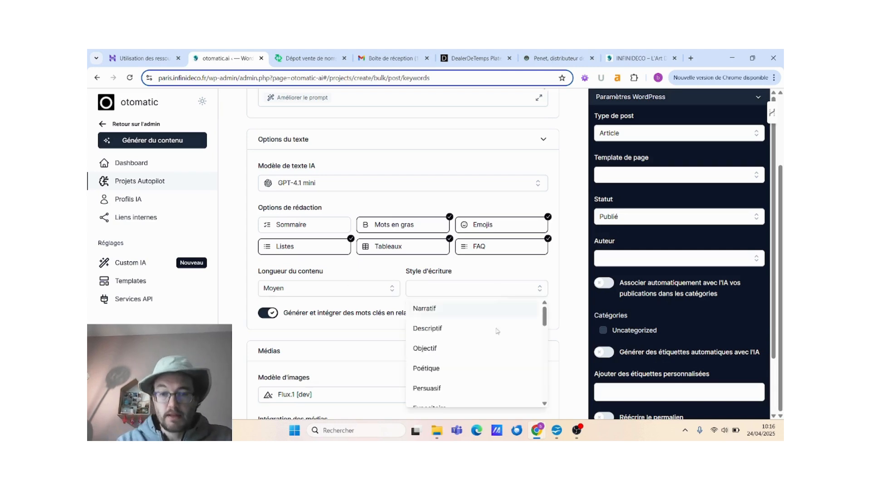
scroll(461, 319, "down", 3)
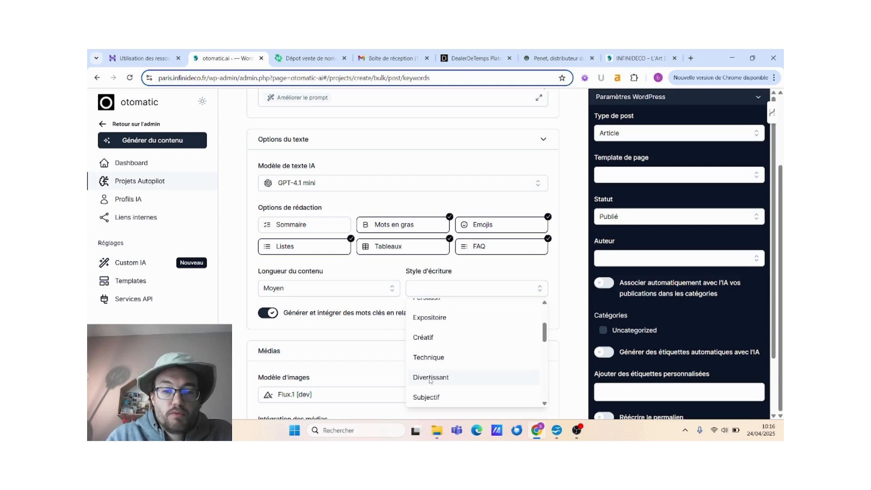
scroll(431, 380, "down", 1)
scroll(439, 353, "up", 4)
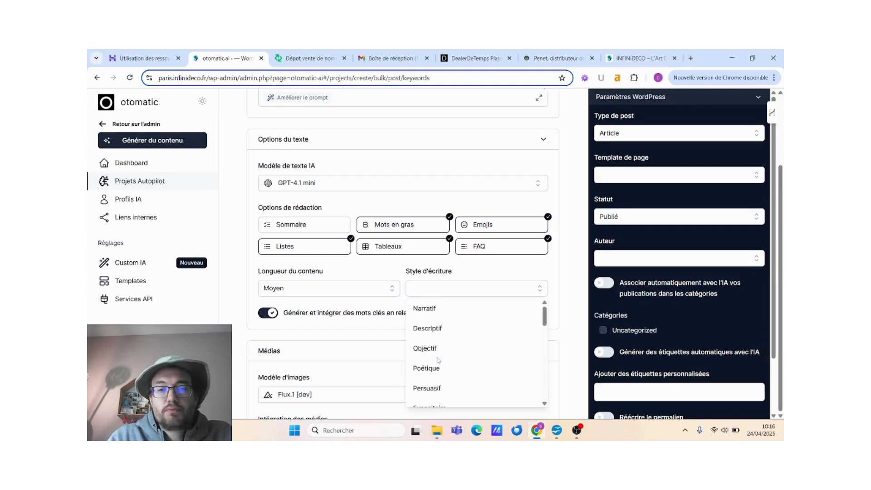
scroll(631, 272, "up", 3)
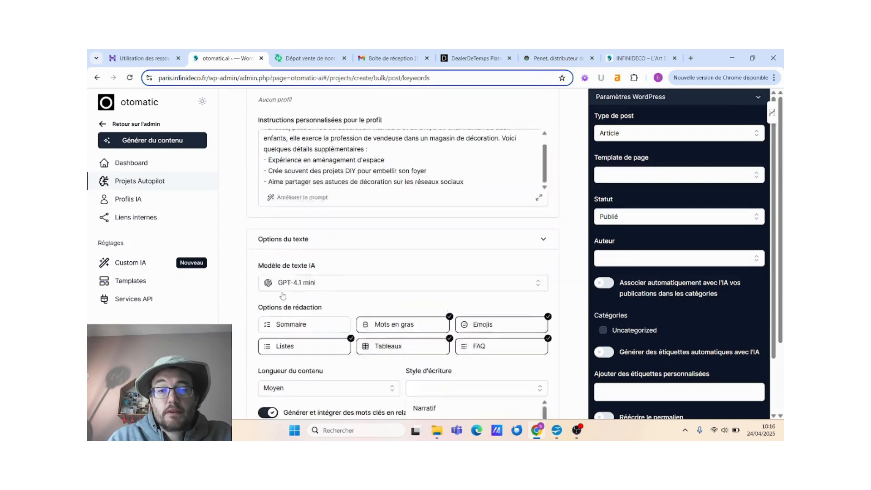
scroll(323, 277, "down", 4)
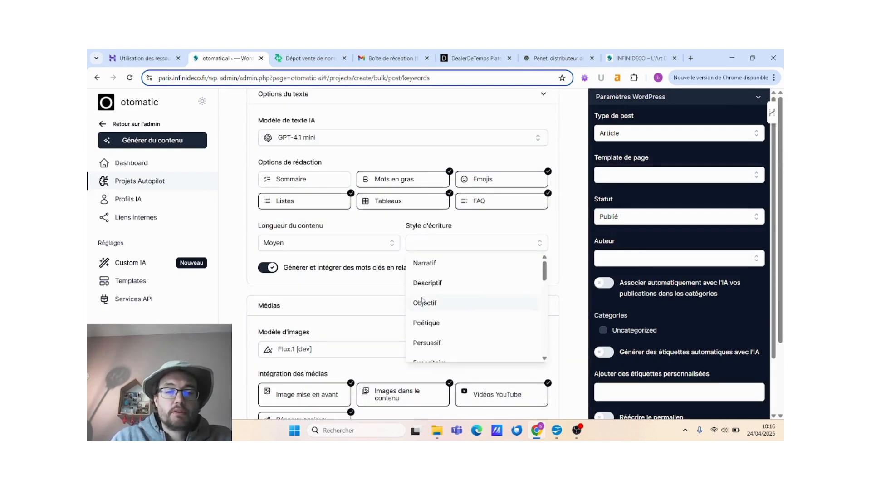
scroll(426, 291, "down", 1)
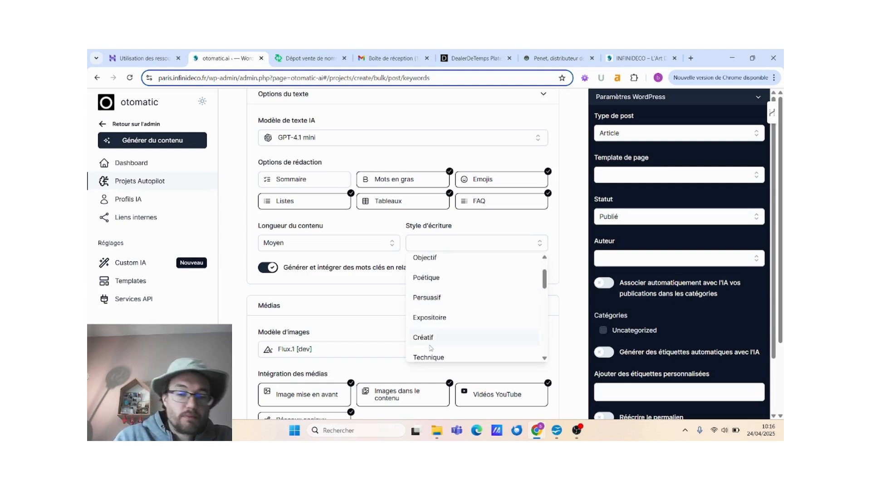
scroll(434, 336, "down", 6)
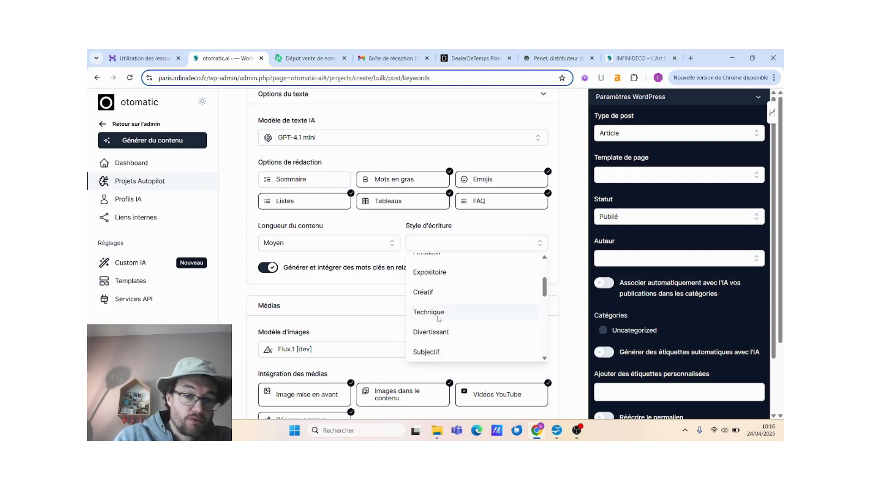
scroll(436, 339, "down", 4)
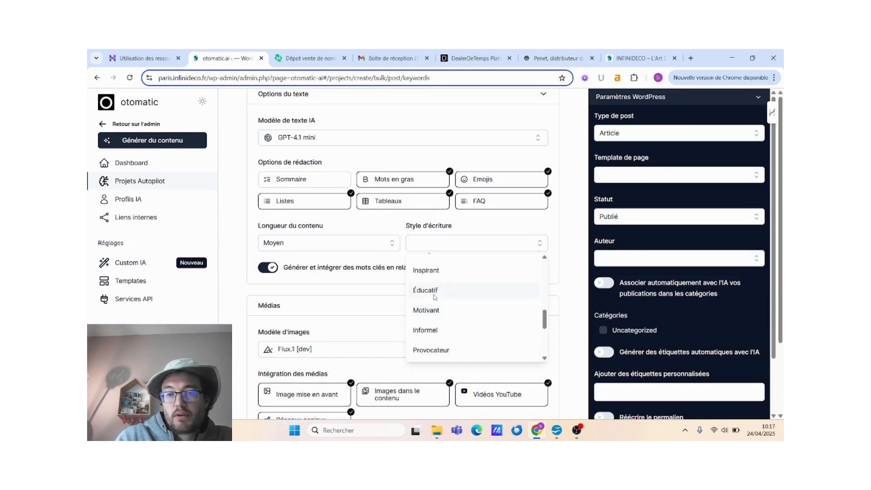
scroll(435, 295, "down", 5)
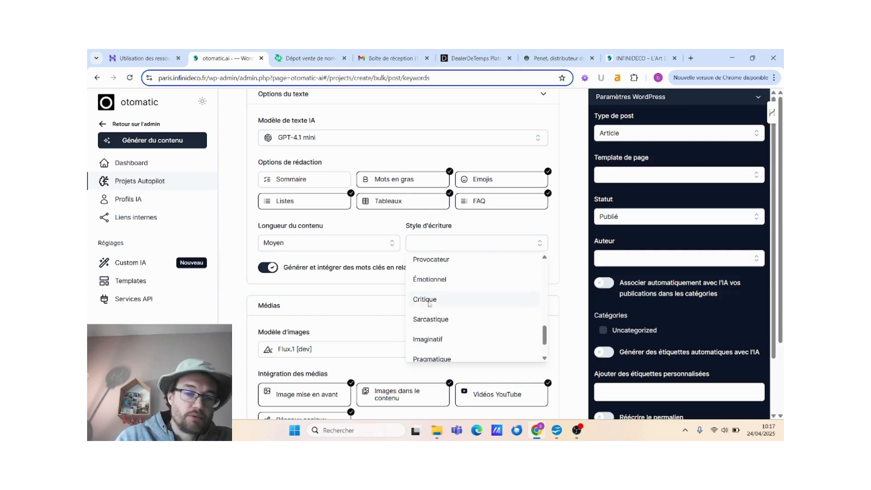
scroll(436, 302, "down", 2)
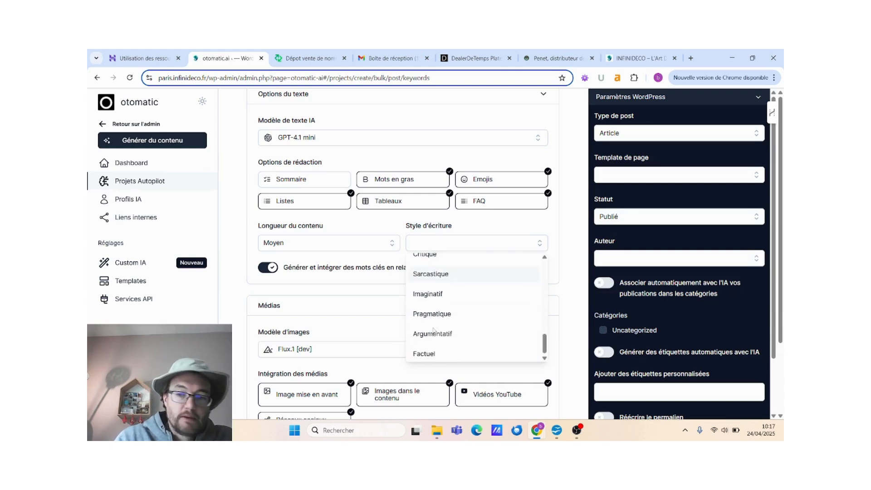
scroll(433, 359, "up", 5)
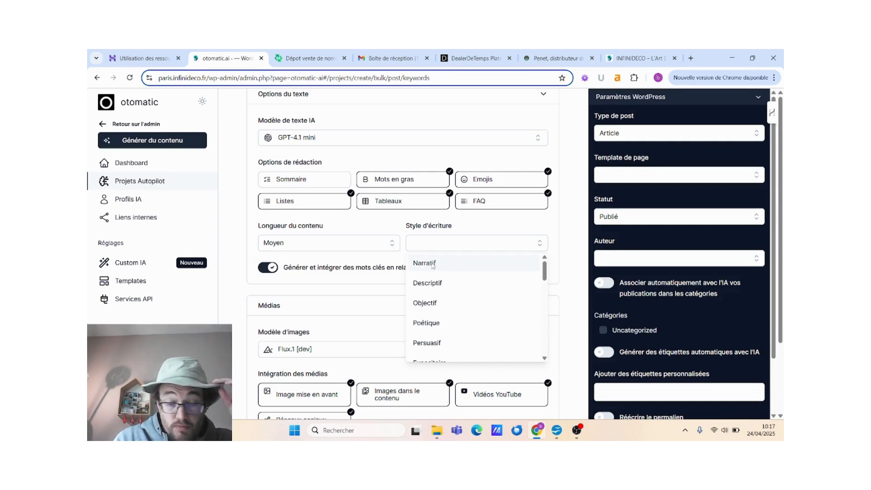
scroll(438, 326, "down", 2)
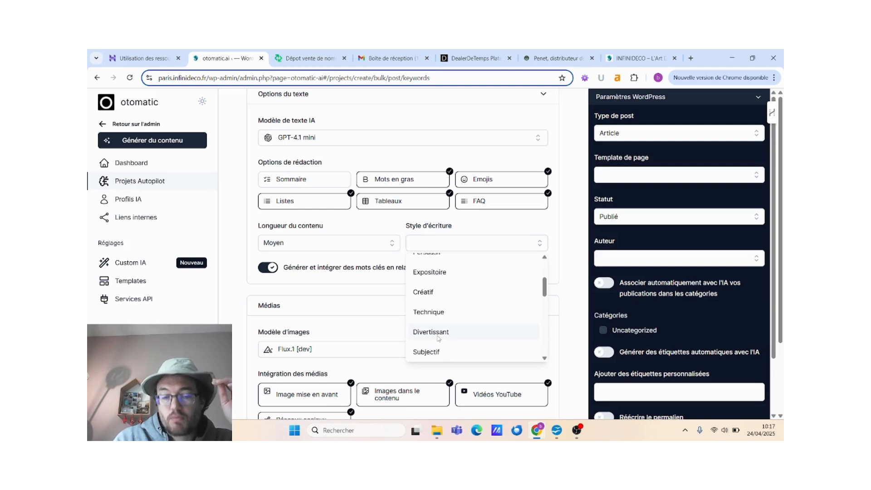
left_click(432, 332)
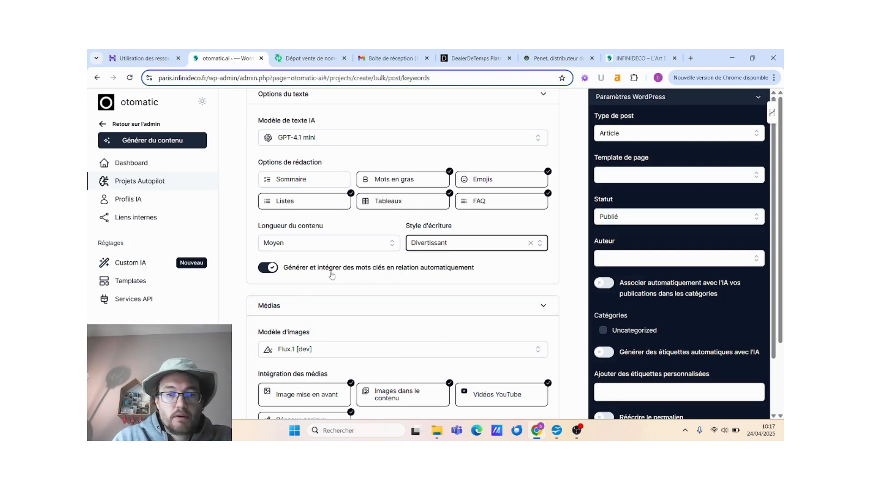
Enter "Style dessin 3d" as the custom instructions for the images in the media settings.
scroll(348, 281, "down", 1)
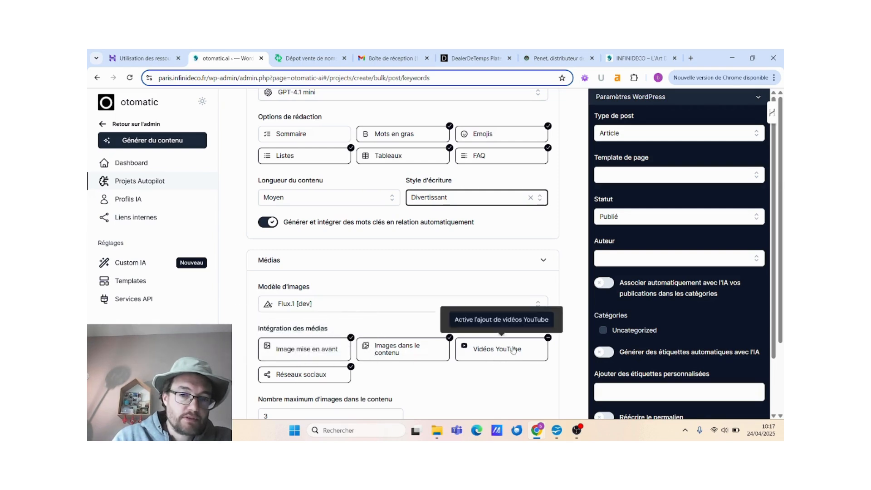
scroll(490, 354, "down", 2)
left_click(320, 373)
type("Style dessin 3d")
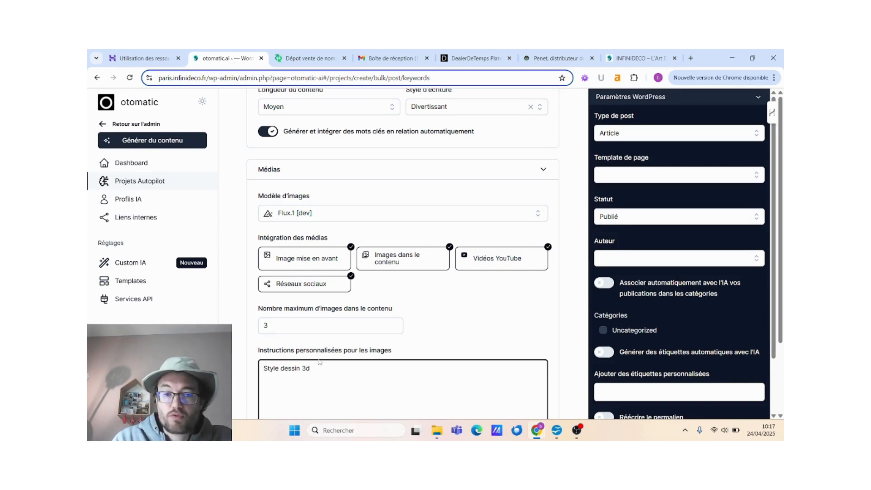
Check the image settings and compare the available image models, keeping Flux.1 [dev].
scroll(322, 359, "up", 10)
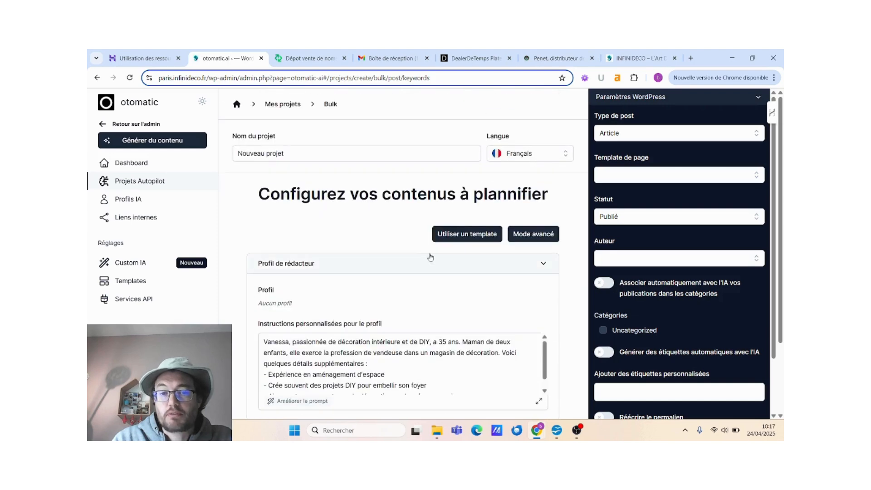
scroll(431, 257, "down", 8)
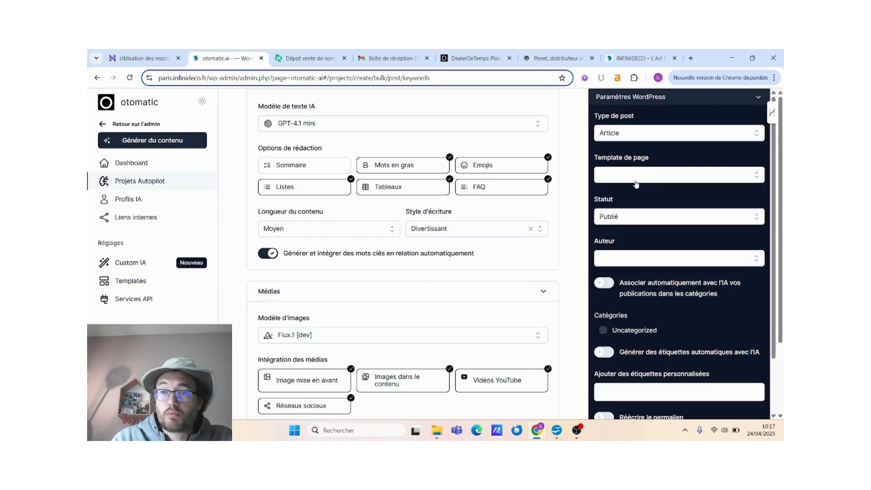
scroll(403, 327, "down", 3)
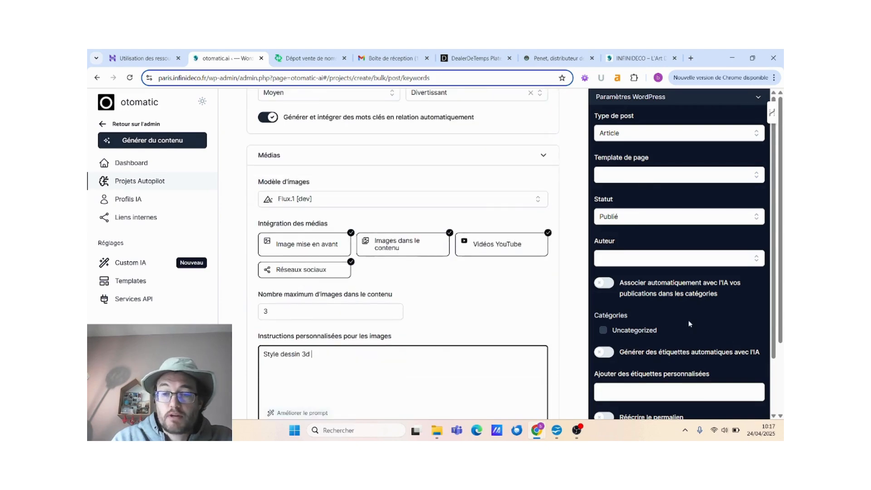
double_click(266, 311)
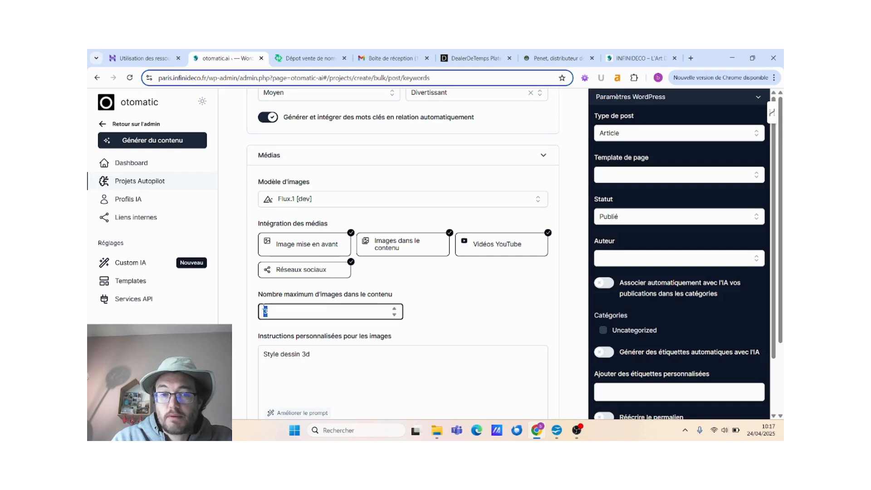
left_click(288, 203)
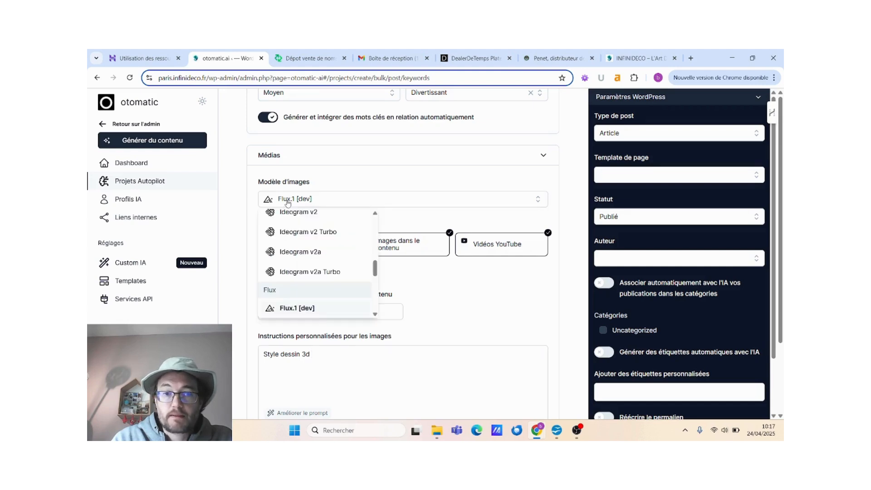
mouse_move(339, 309)
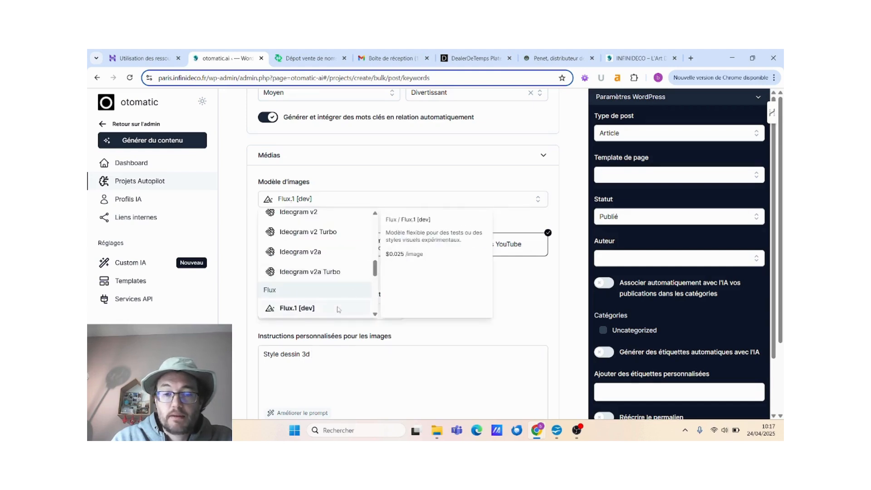
scroll(355, 312, "down", 2)
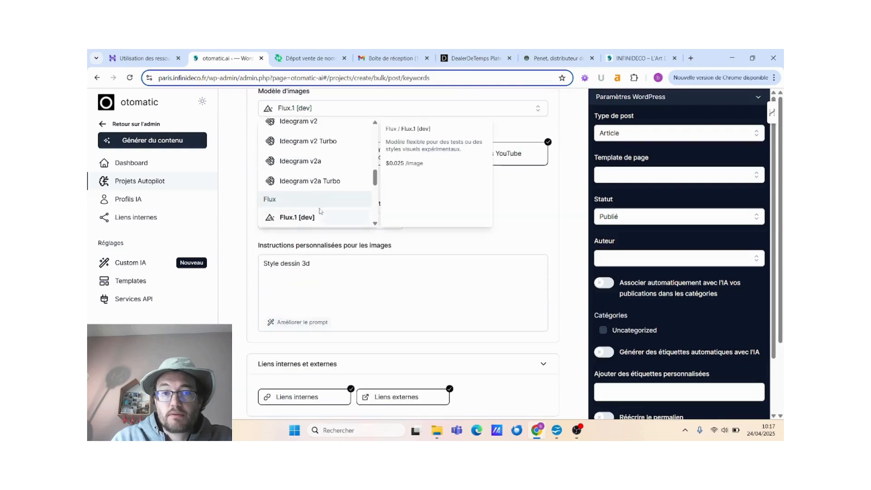
scroll(321, 211, "down", 1)
scroll(321, 211, "down", 3)
scroll(321, 211, "up", 5)
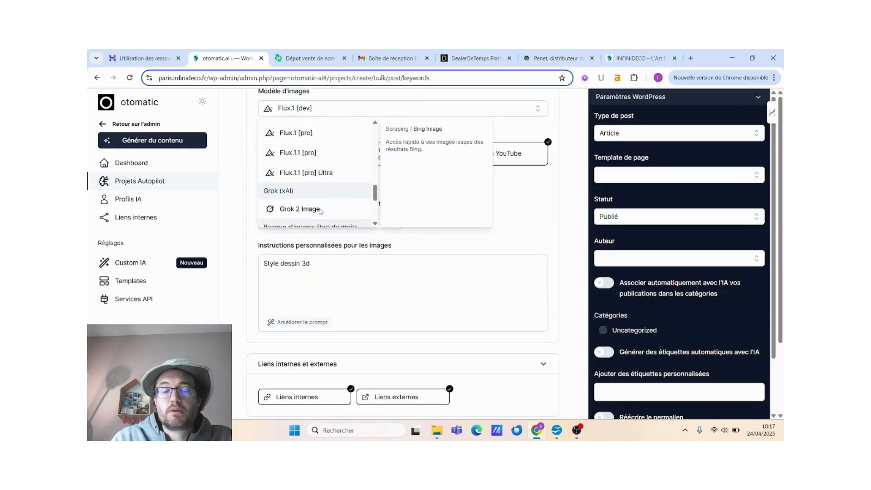
left_click(563, 223)
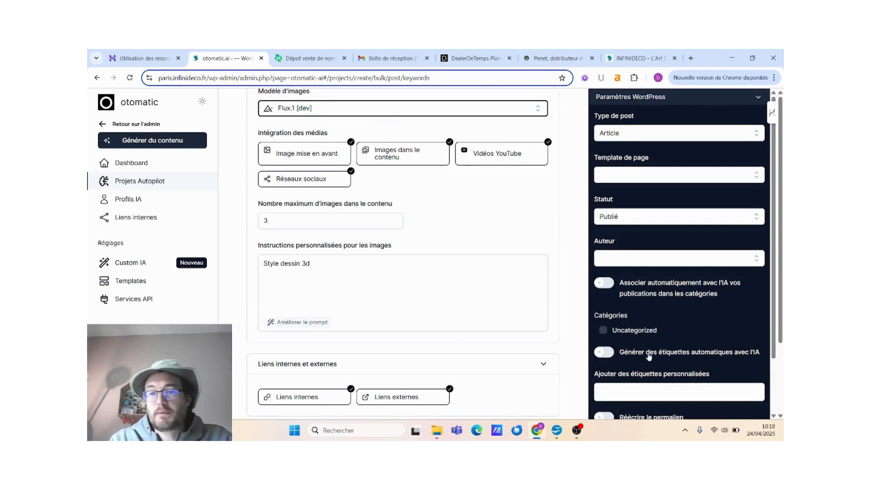
Set the WordPress publication status to Brouillon and look over the remaining category, tag and SEO settings.
left_click(628, 218)
left_click(628, 238)
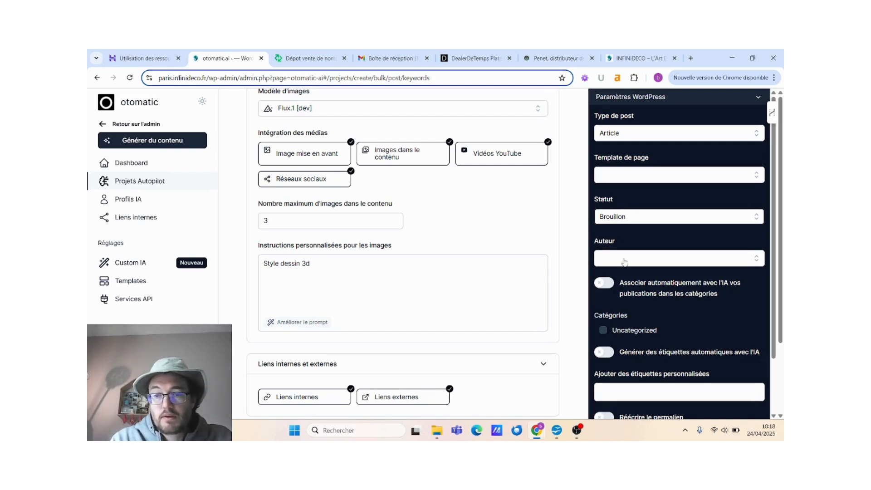
scroll(635, 293, "down", 1)
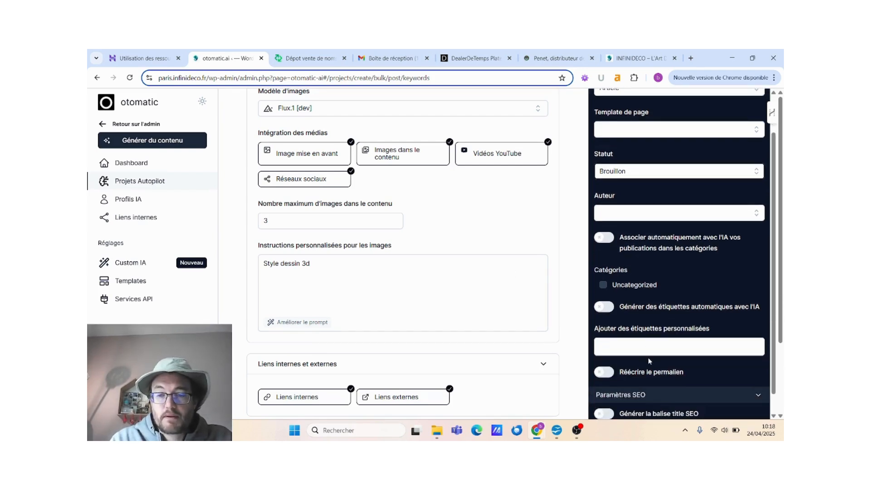
scroll(650, 358, "down", 1)
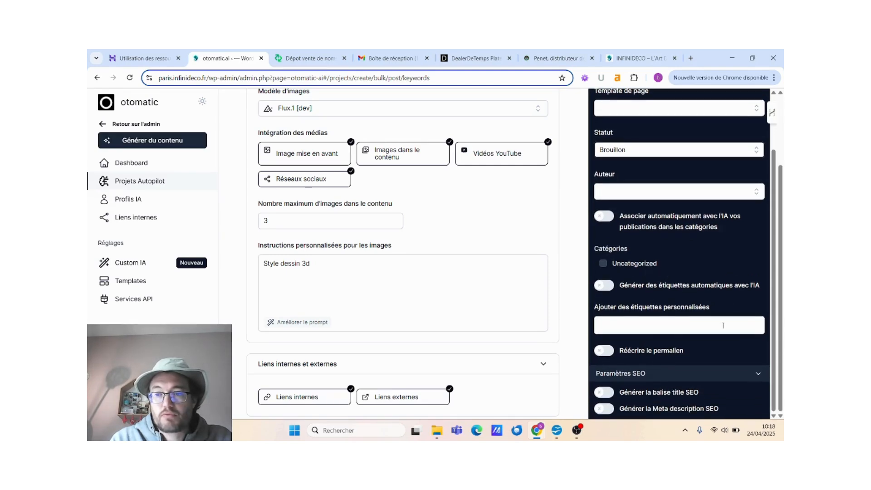
Continue to the publication planning and add Samedi and Dimanche to the publication days.
scroll(460, 294, "down", 3)
left_click(415, 373)
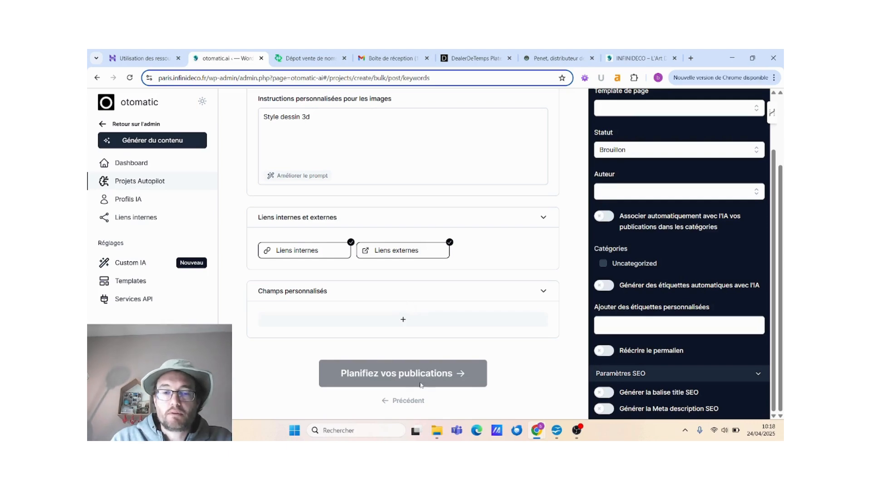
scroll(408, 342, "up", 10)
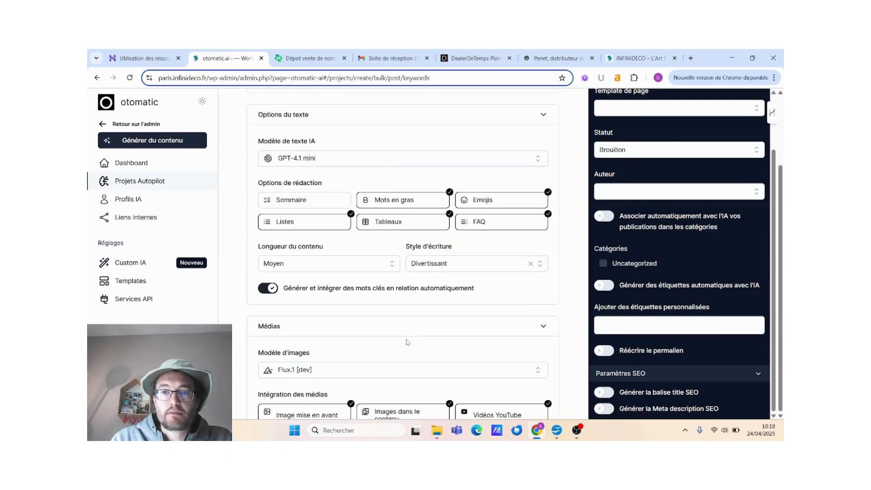
scroll(408, 342, "up", 5)
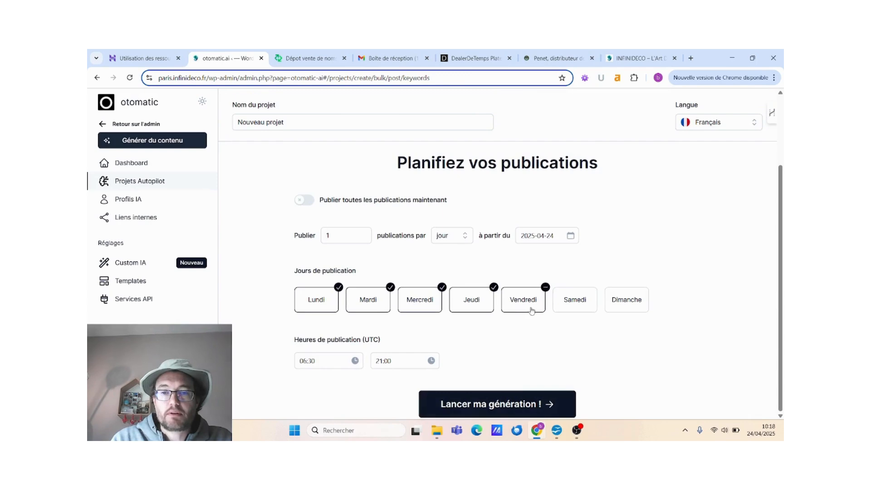
left_click(574, 307)
left_click(617, 310)
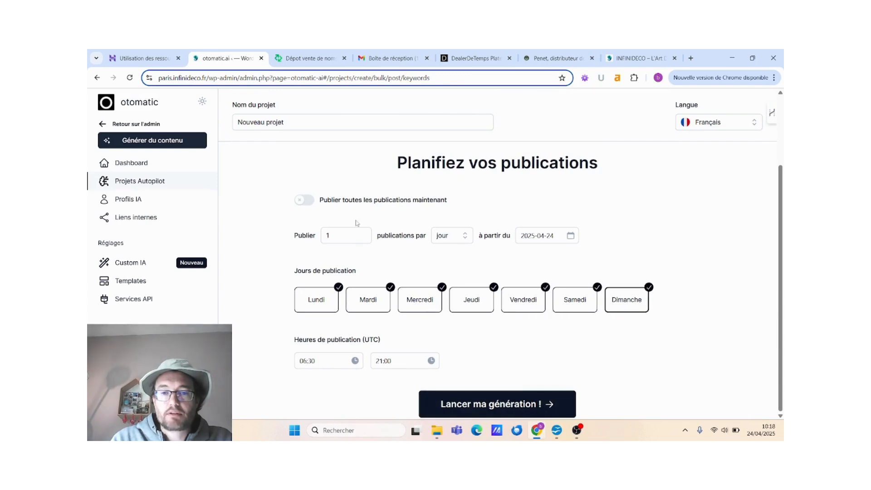
Launch the generation and open the new project to review its list of scheduled publications.
left_click(487, 404)
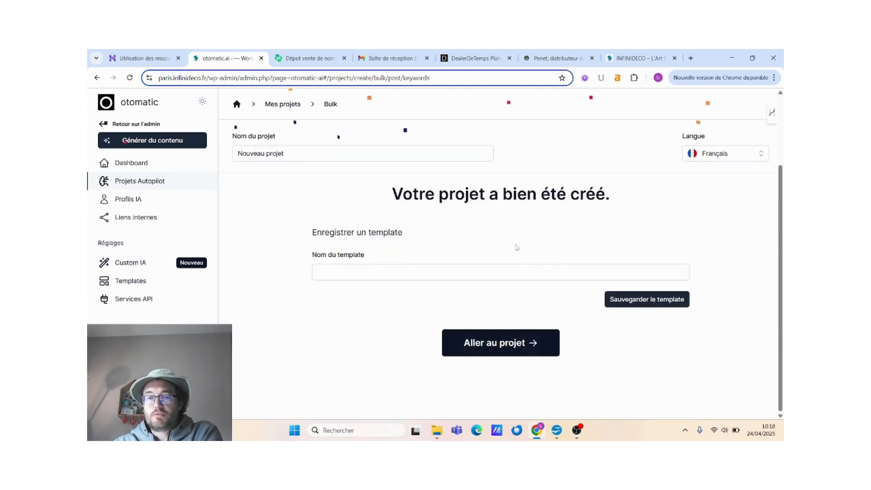
left_click(490, 347)
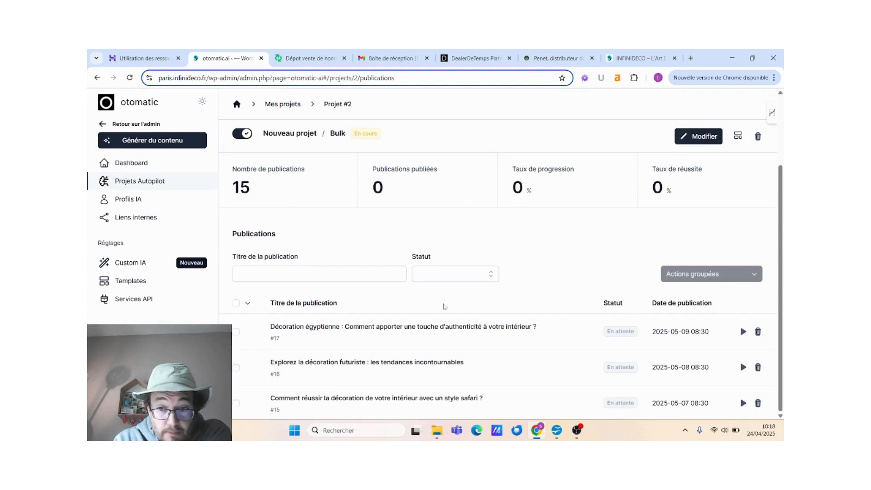
scroll(435, 313, "down", 10)
scroll(469, 301, "up", 10)
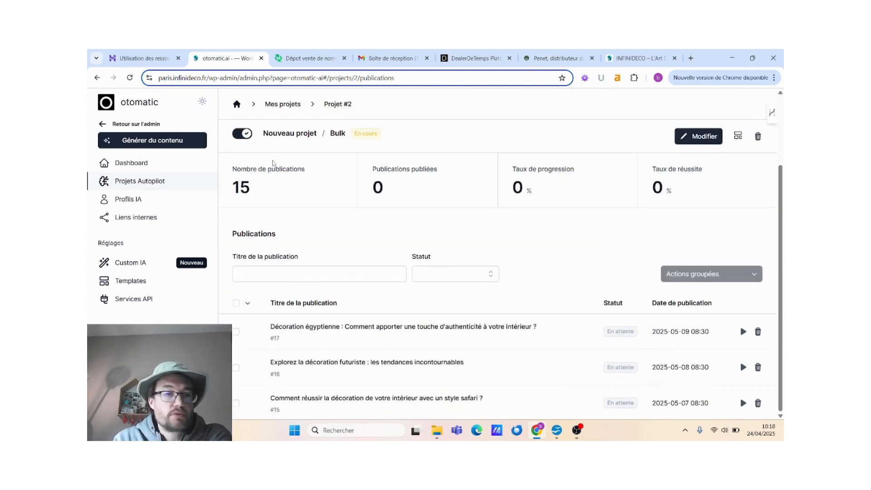
double_click(252, 187)
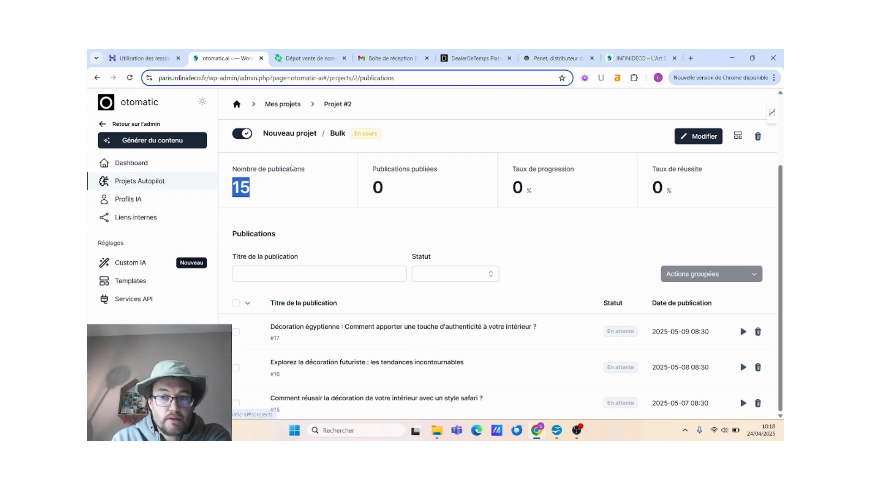
Open the RSS project from the Autopilot projects and view its published post about Le Roz Marine en Bretagne.
scroll(346, 310, "down", 2)
scroll(346, 309, "up", 2)
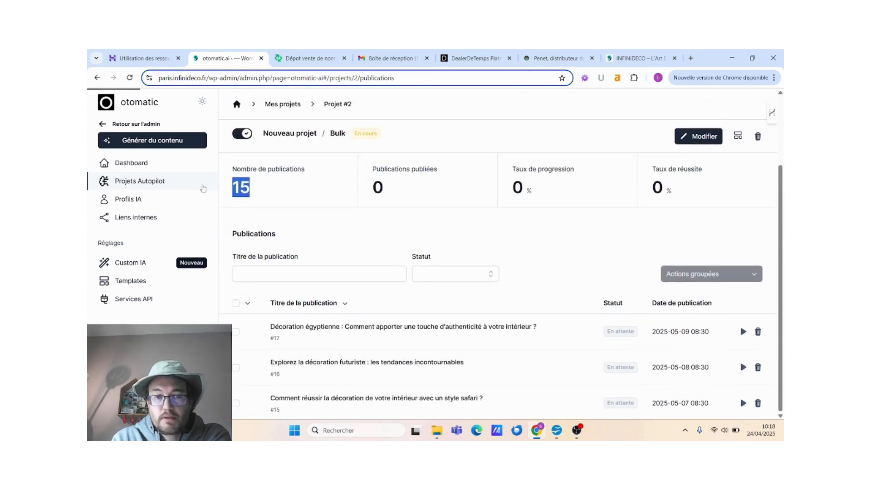
left_click(145, 181)
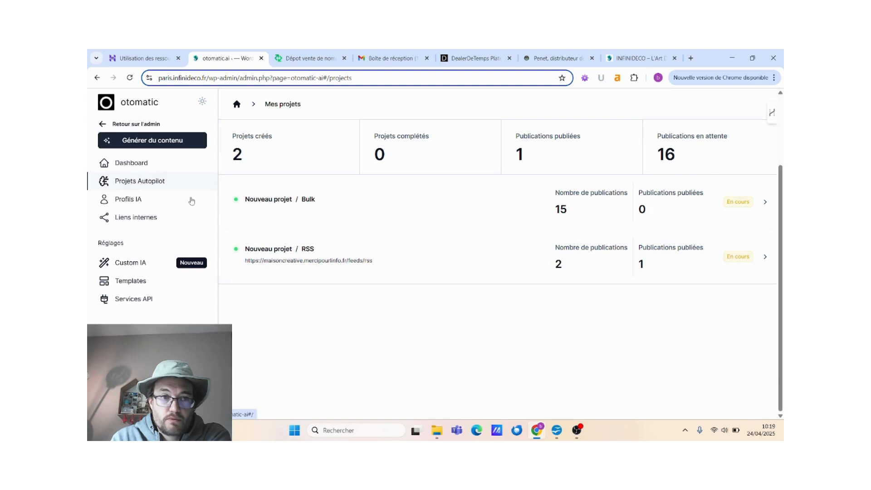
left_click(281, 258)
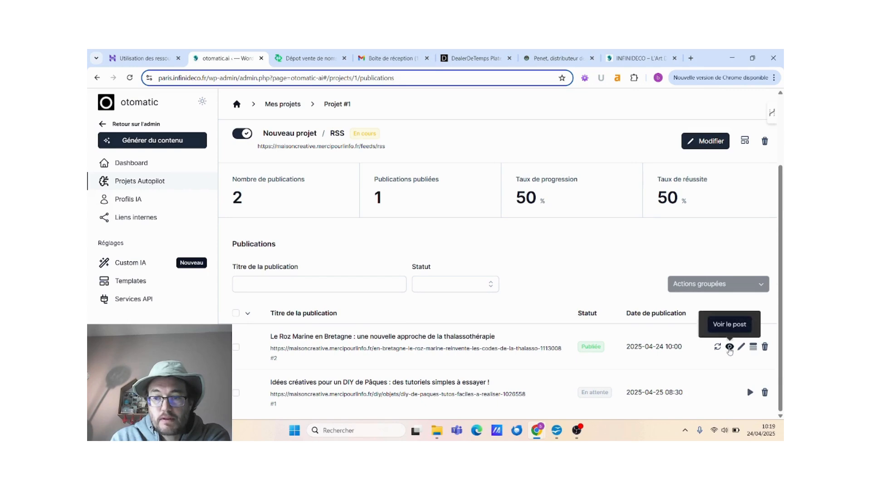
left_click(730, 347)
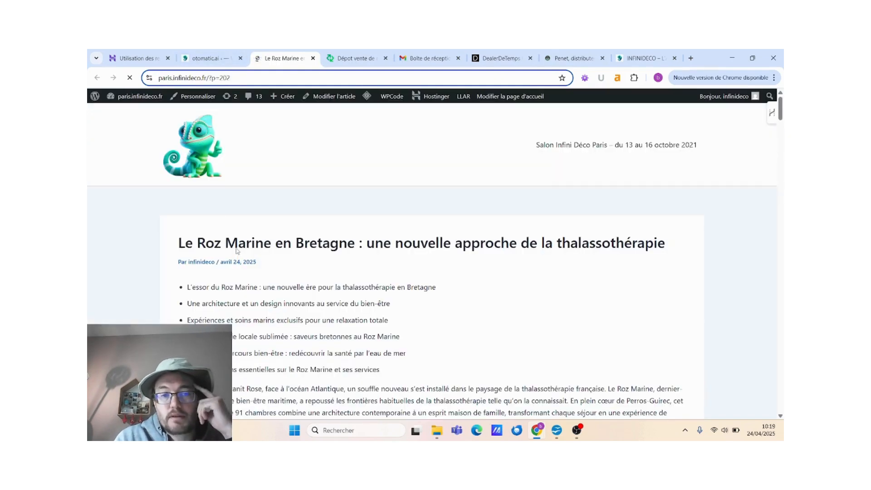
Read through the generated Roz Marine article, examining its outline, tables, image, embedded videos, external links and FAQ.
scroll(420, 246, "down", 4)
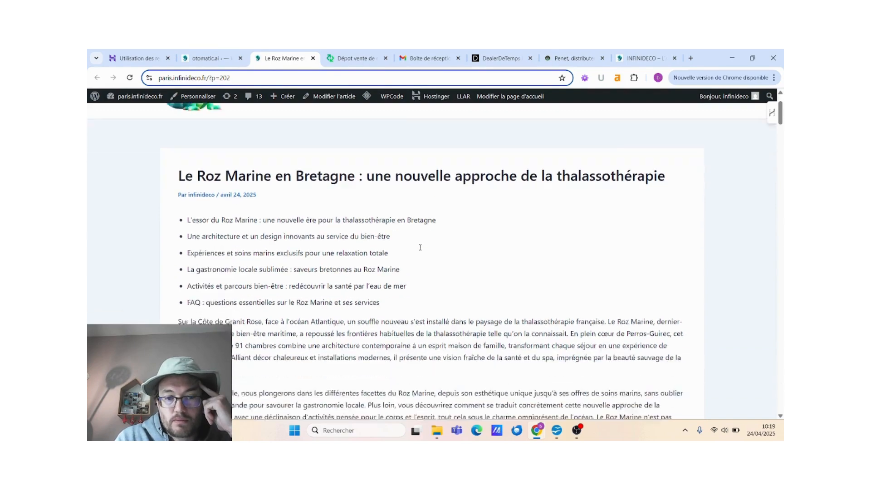
scroll(420, 247, "down", 12)
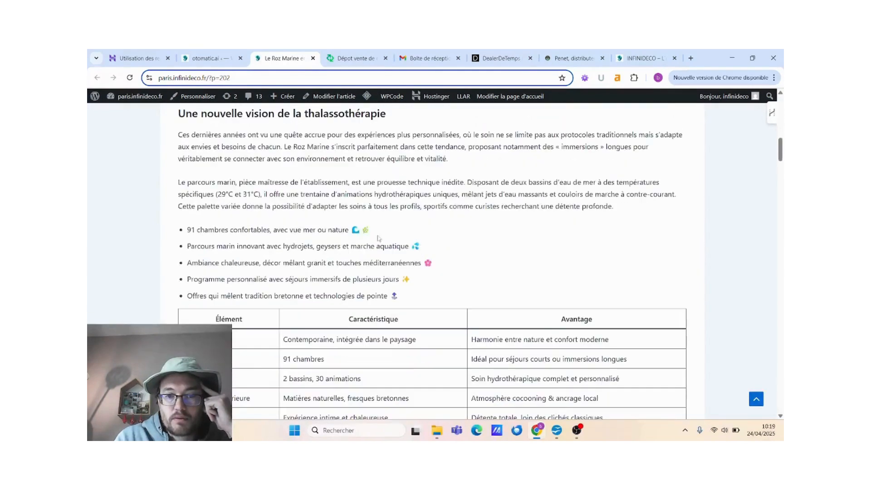
scroll(362, 237, "down", 10)
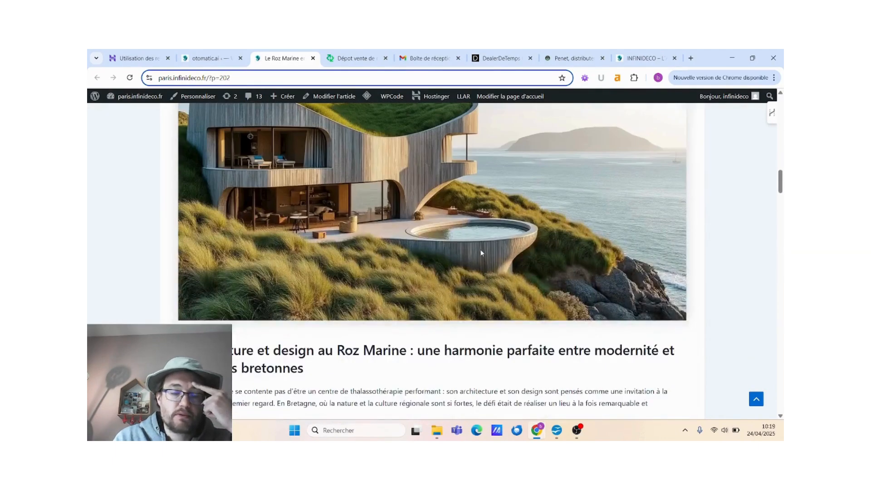
scroll(480, 249, "up", 4)
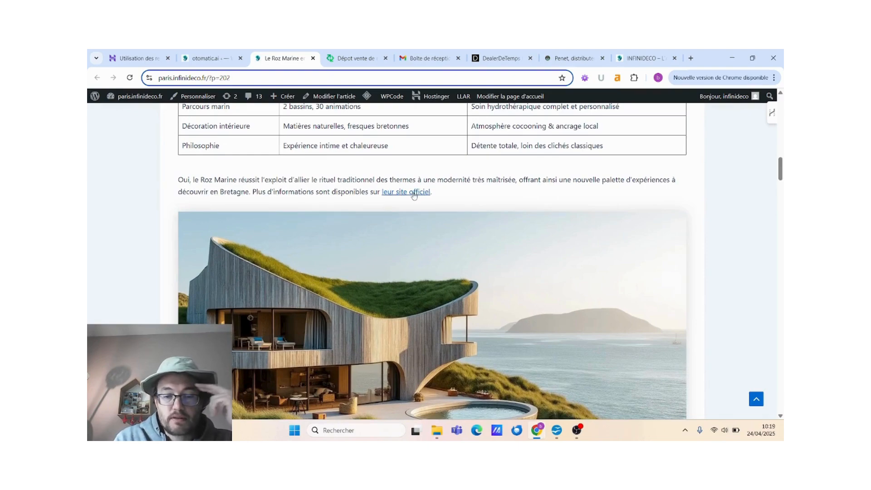
scroll(432, 209, "down", 5)
scroll(453, 241, "down", 4)
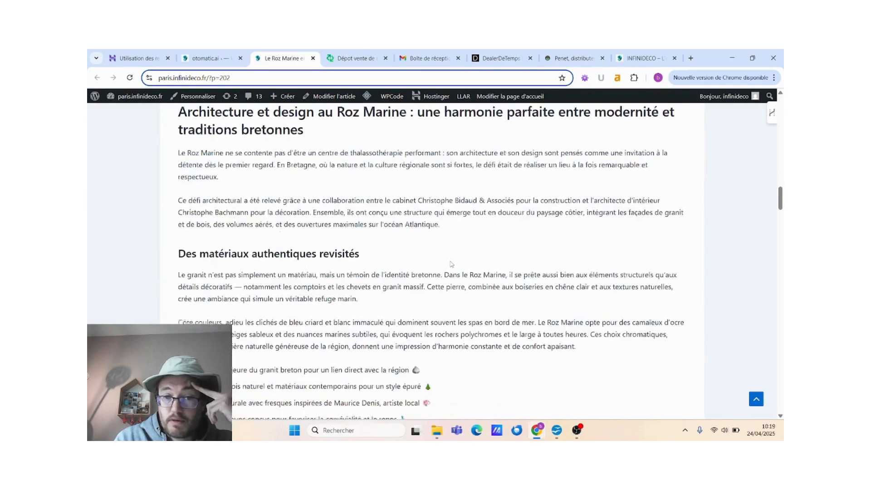
scroll(452, 264, "down", 8)
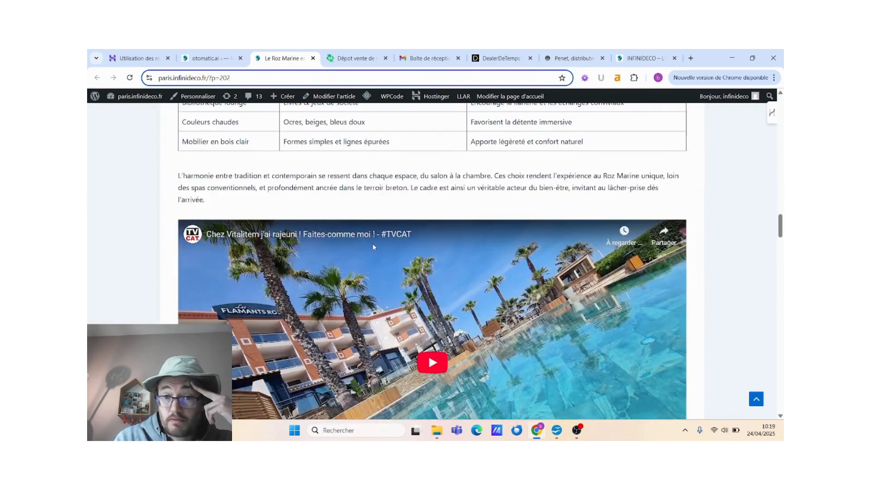
scroll(373, 247, "down", 3)
scroll(485, 289, "down", 6)
scroll(485, 288, "down", 7)
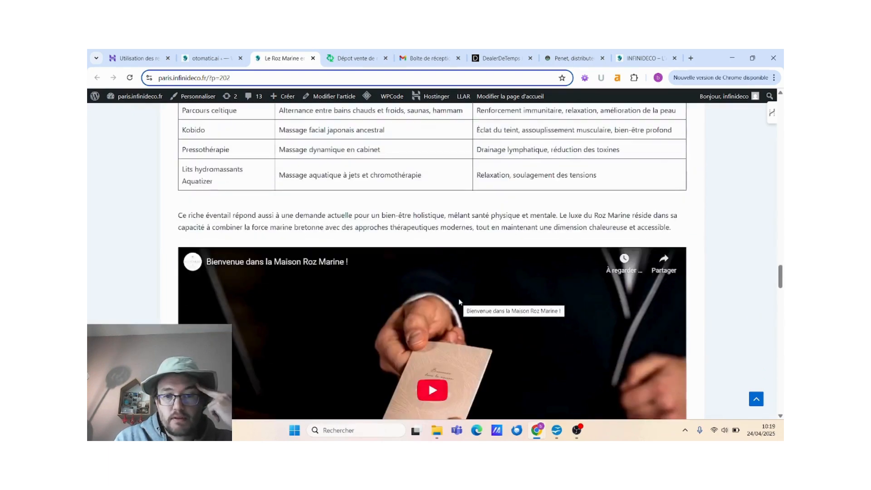
scroll(459, 302, "down", 3)
scroll(432, 256, "down", 4)
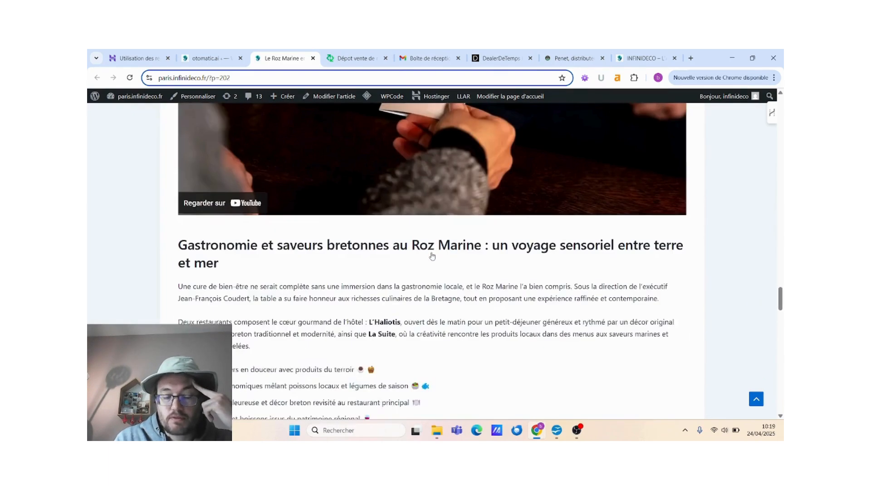
scroll(432, 256, "down", 10)
scroll(432, 257, "down", 10)
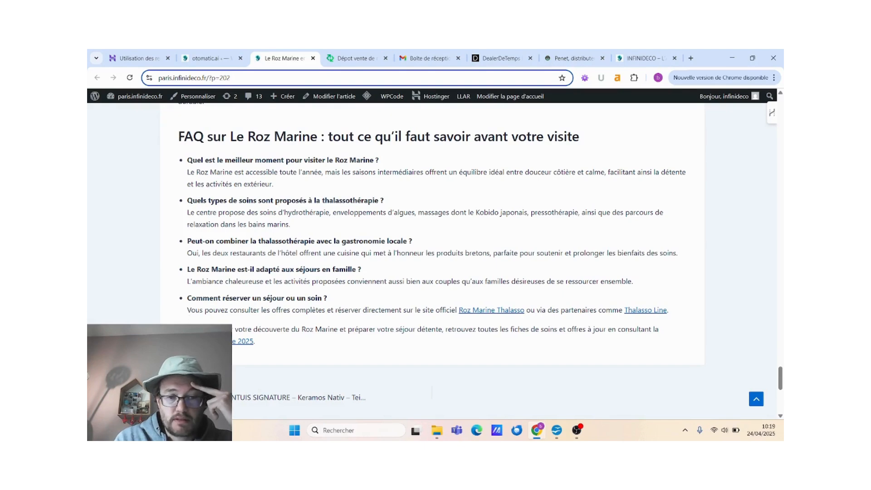
scroll(474, 220, "down", 2)
scroll(473, 221, "up", 8)
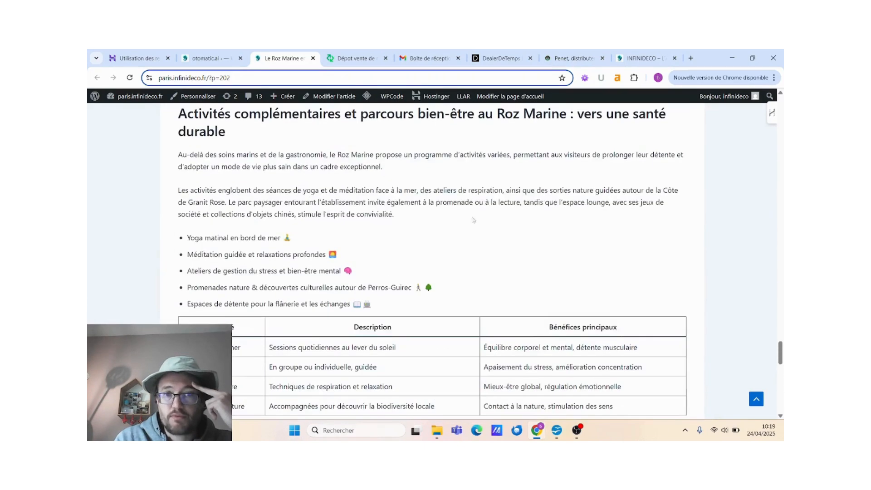
Return to the RSS project and trigger immediate publication of the pending article on DIY de Pâques ideas.
left_click(203, 58)
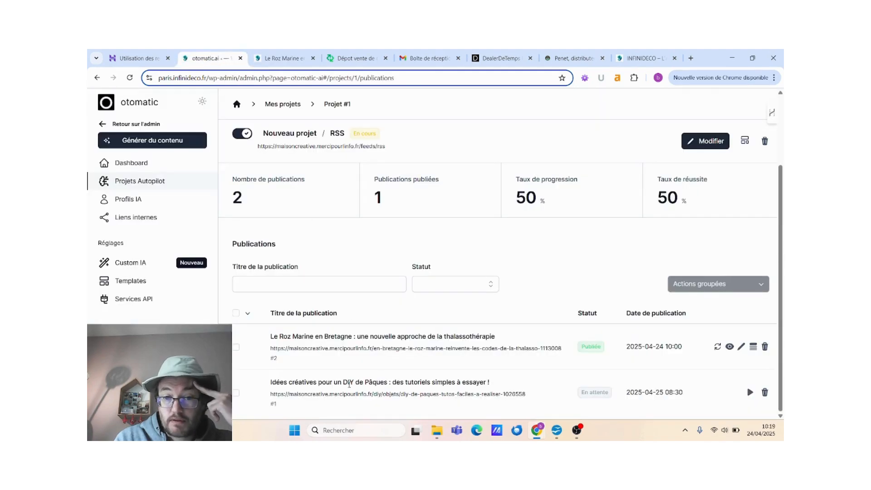
left_click(750, 392)
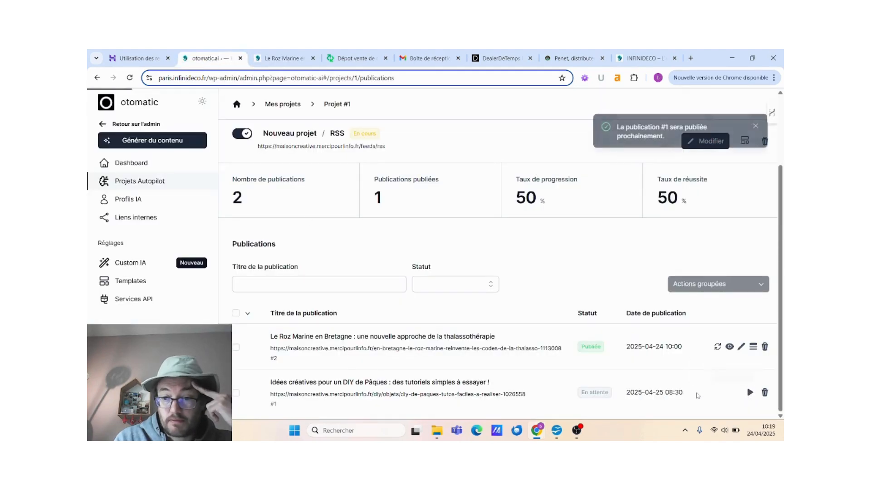
left_click(755, 126)
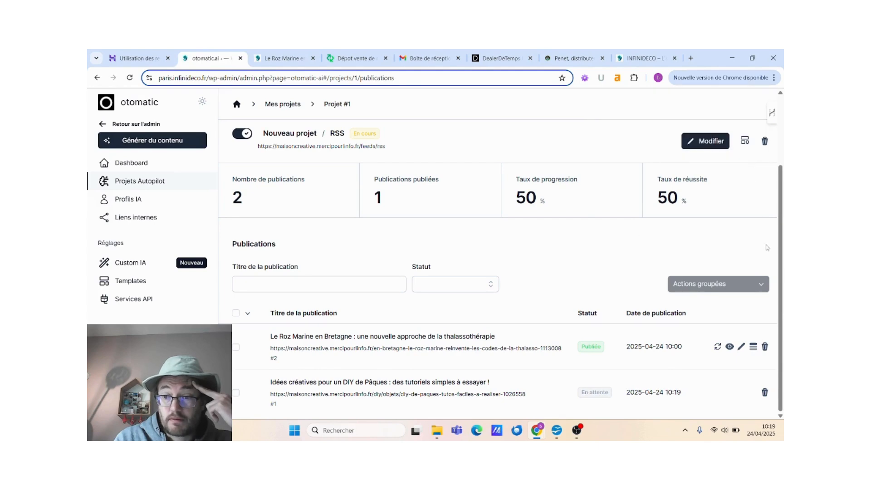
Delete the Roz Marine publication from the RSS project and move its draft article to the WordPress trash.
left_click(765, 346)
key("Return")
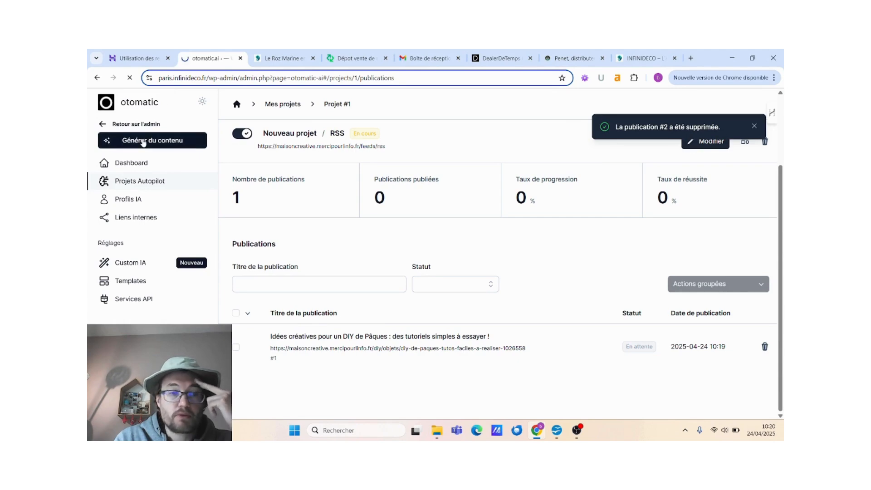
left_click(139, 125)
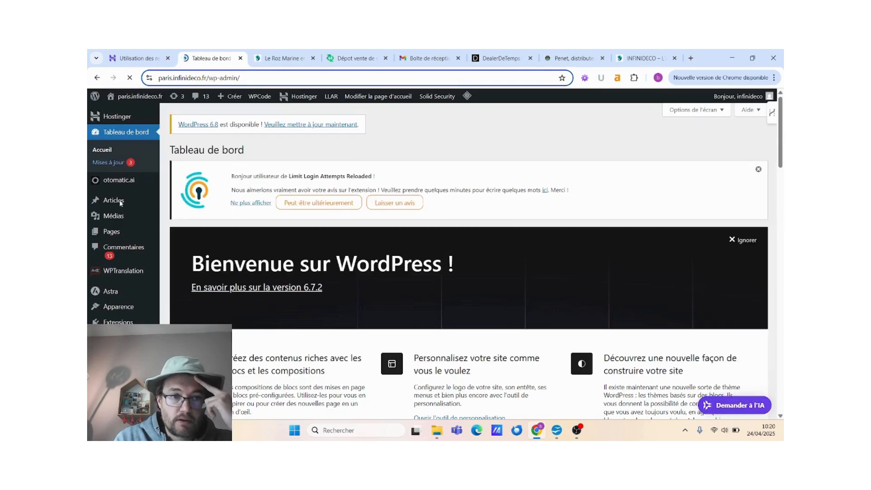
left_click(113, 201)
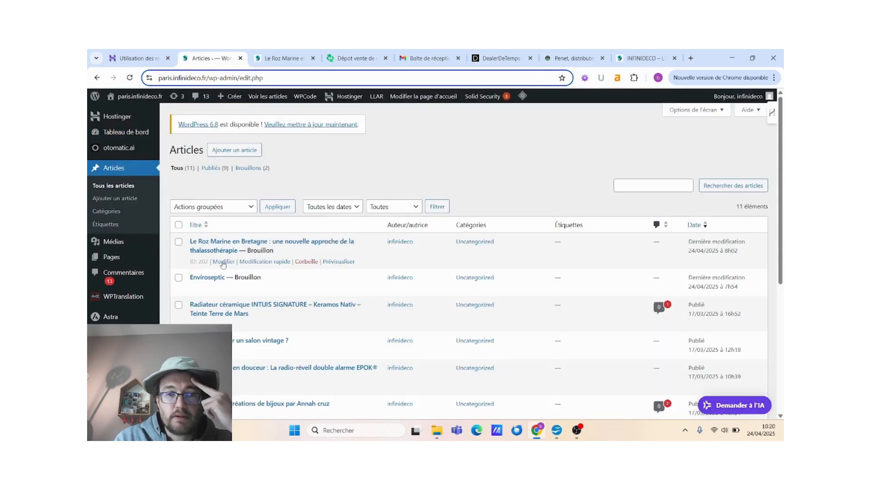
left_click(178, 242)
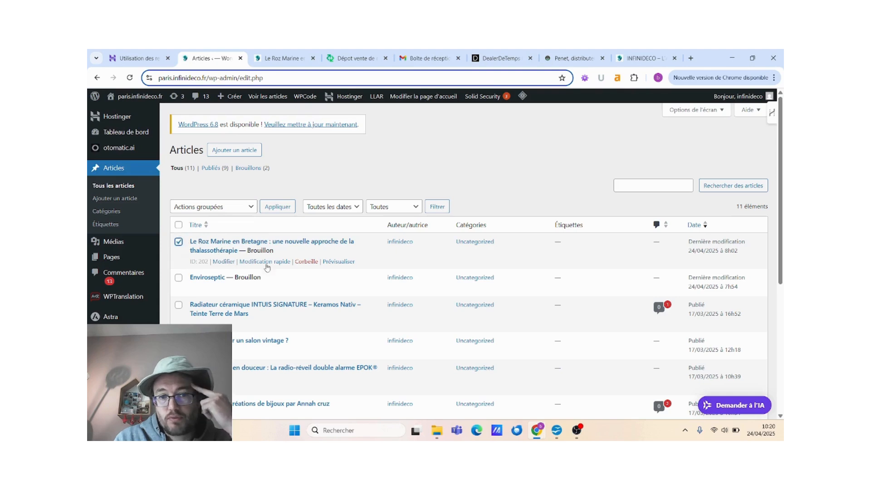
left_click(304, 263)
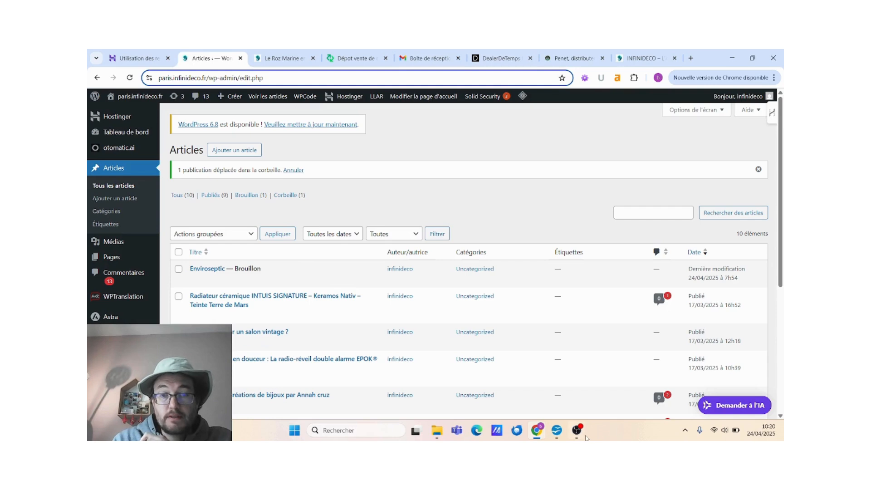
Look over the sites available for exchange on DealerDeTemps and close the Roz Marine article page.
left_click(495, 59)
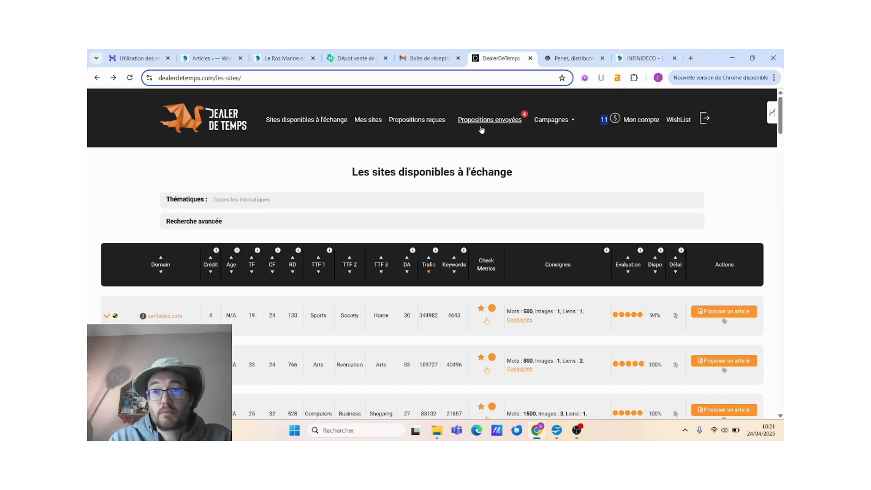
scroll(669, 162, "down", 3)
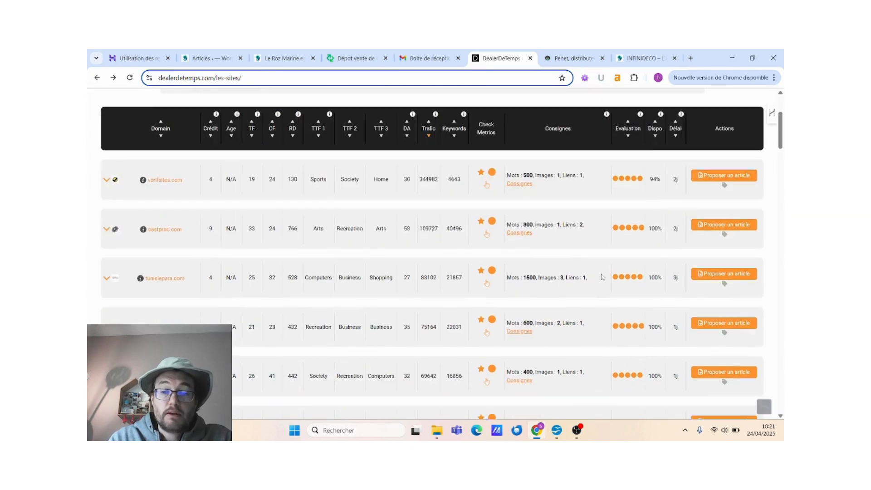
scroll(195, 313, "down", 4)
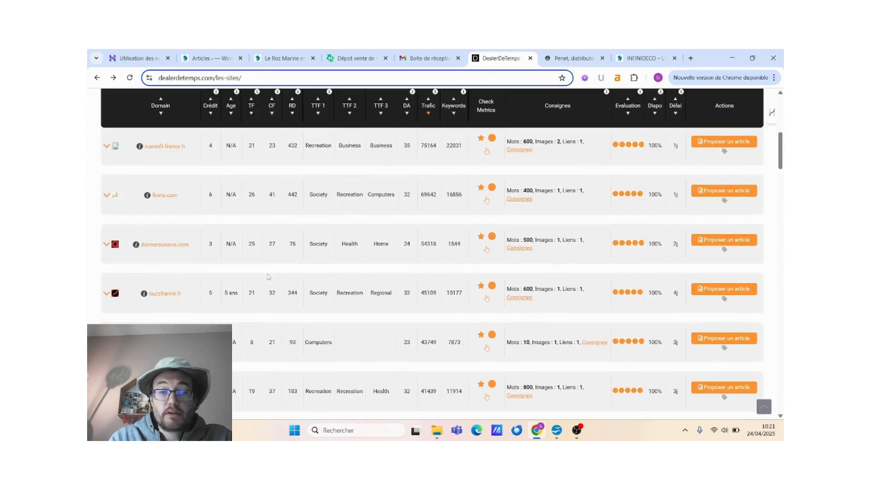
scroll(449, 306, "up", 8)
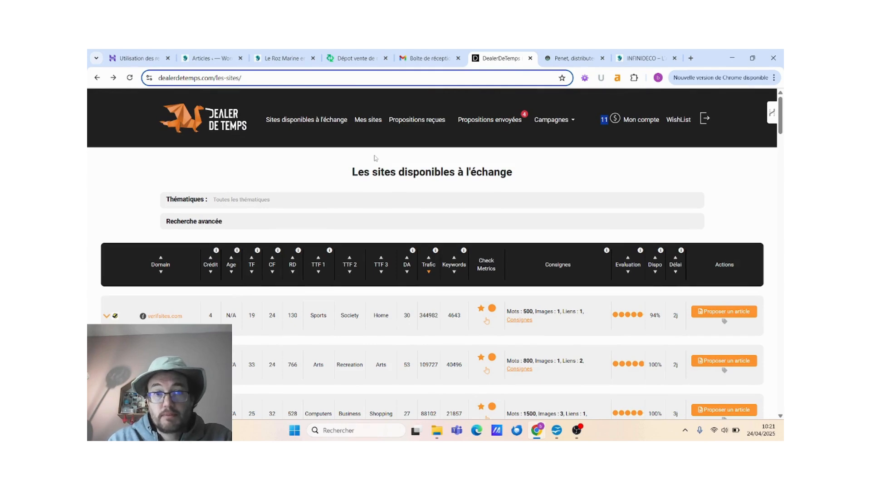
left_click(314, 58)
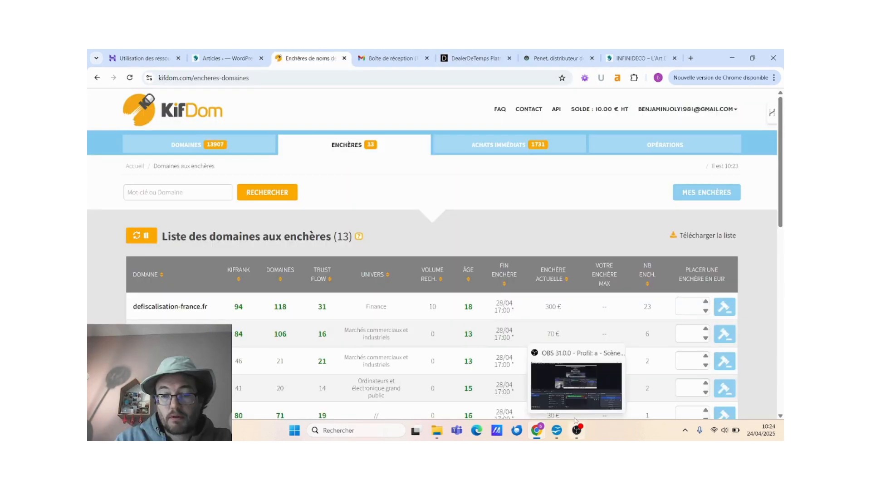
Switch to the roadmap document in OpenOffice Writer and set the otomatic note to 4 articles per day.
left_click(577, 430)
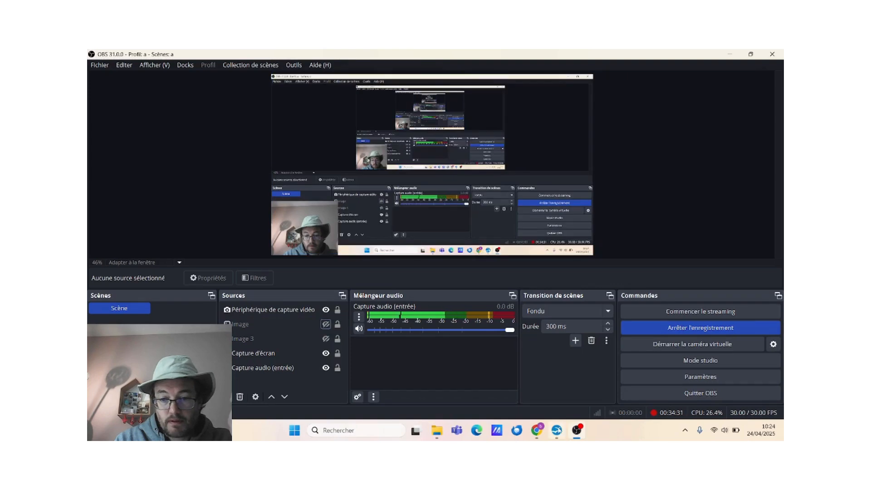
mouse_move(557, 430)
left_click(515, 373)
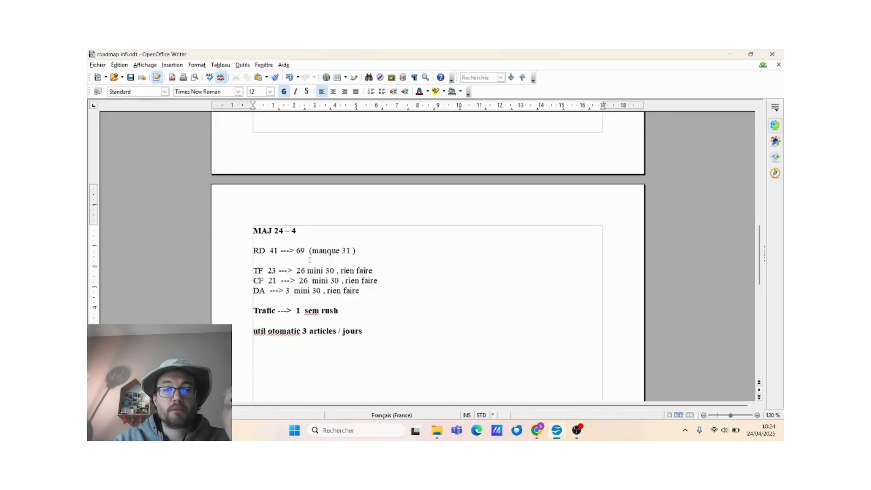
double_click(301, 270)
double_click(287, 291)
left_click_drag(295, 310, 345, 312)
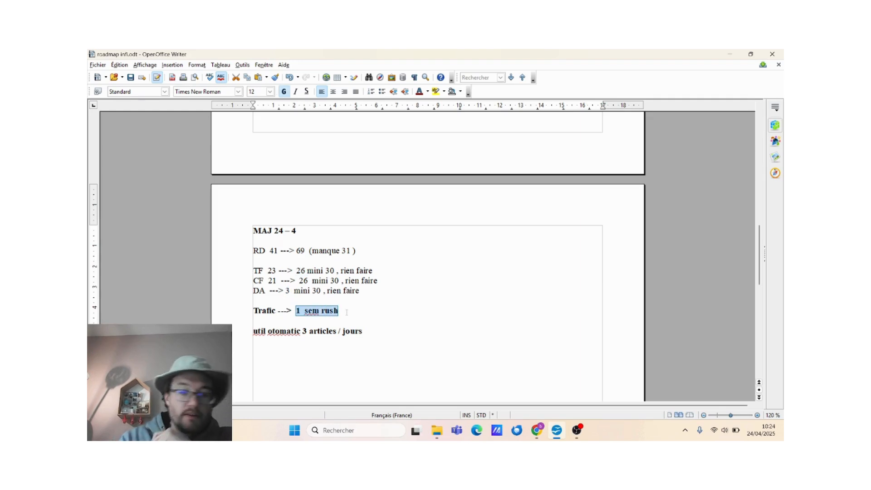
double_click(305, 331)
type("4")
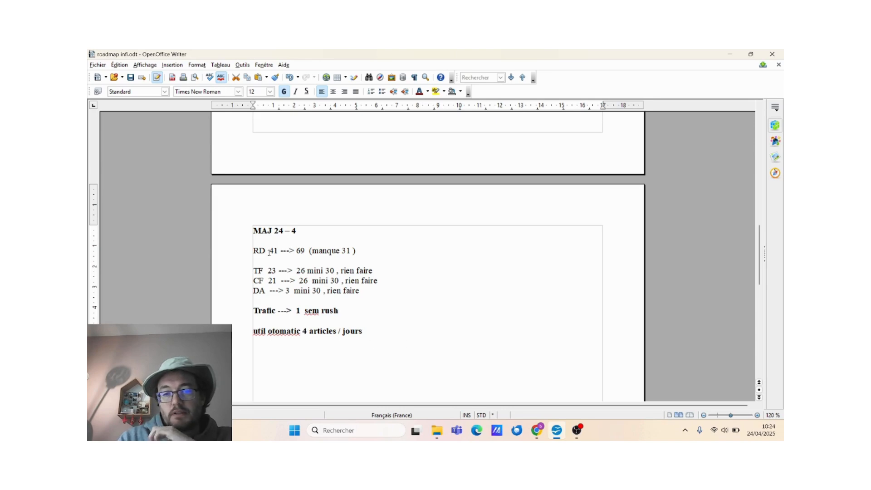
Review the RD, TF, CF, DA, traffic and otomatic lines in the MAJ 24 – 4 section.
left_click_drag(294, 251, 359, 251)
key("ctrl+g")
left_click(386, 256)
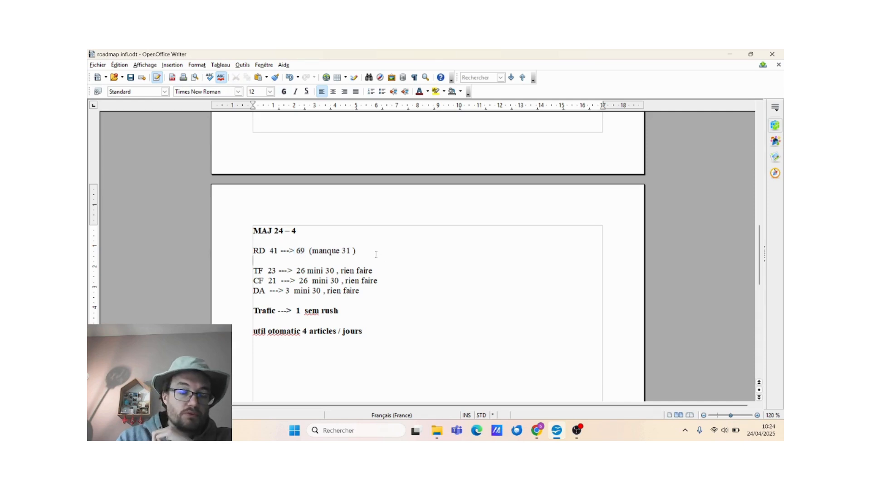
scroll(384, 257, "down", 5)
scroll(377, 255, "up", 4)
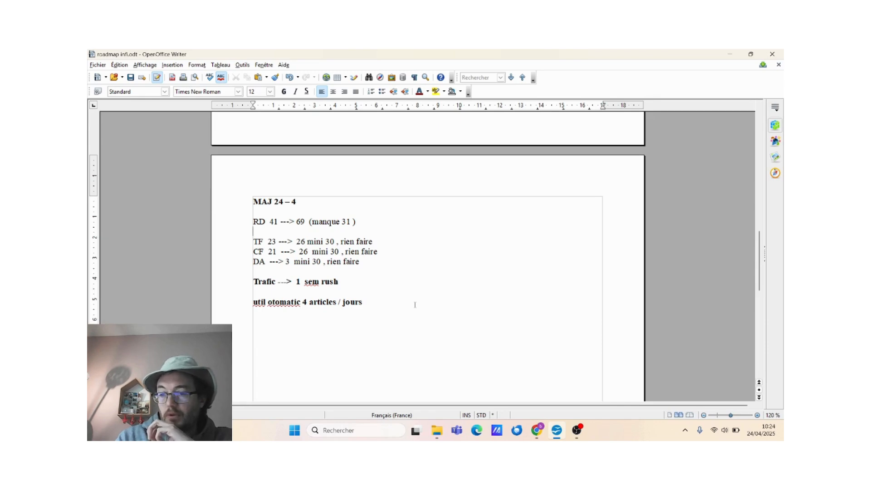
left_click_drag(253, 211, 379, 252)
left_click_drag(254, 261, 383, 264)
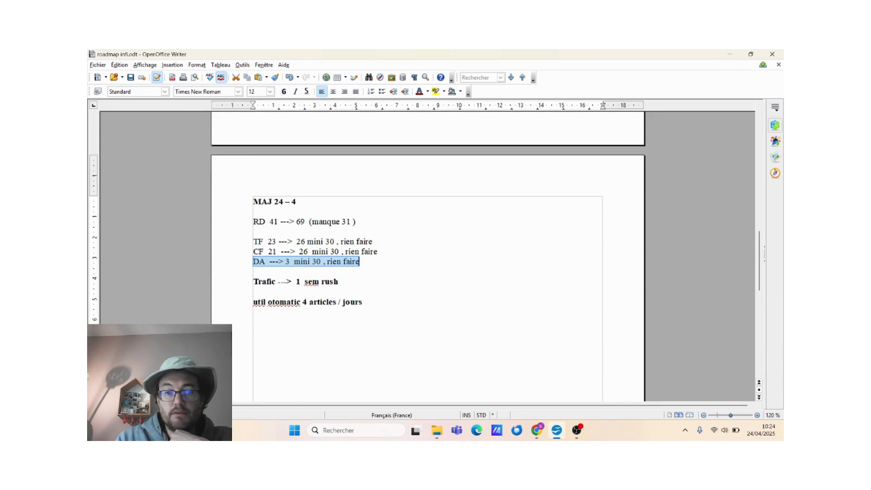
left_click_drag(262, 283, 357, 284)
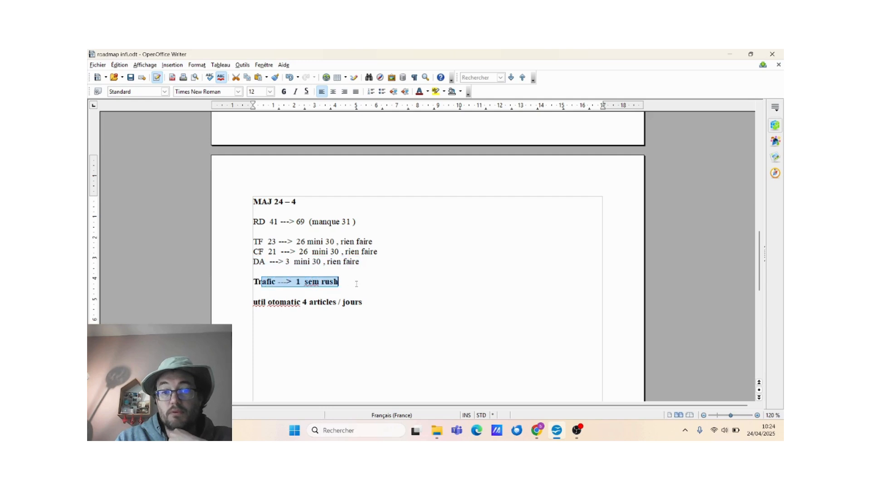
triple_click(357, 285)
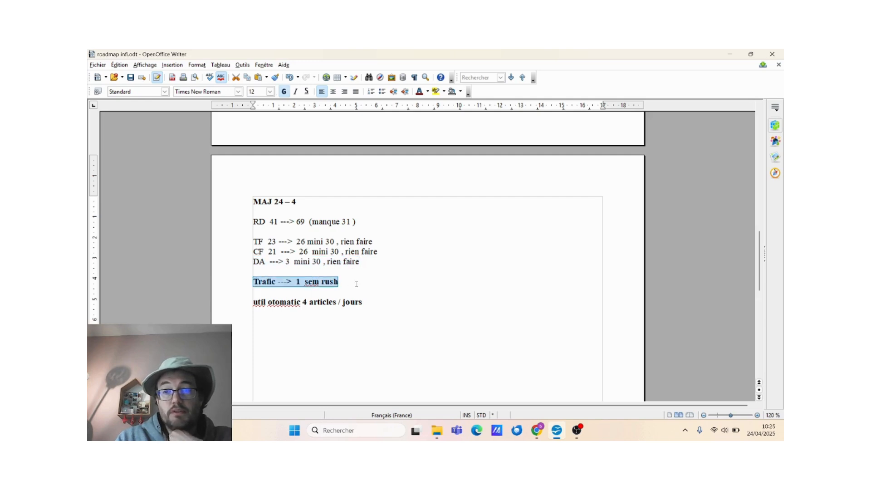
left_click_drag(291, 305, 367, 303)
left_click(368, 302)
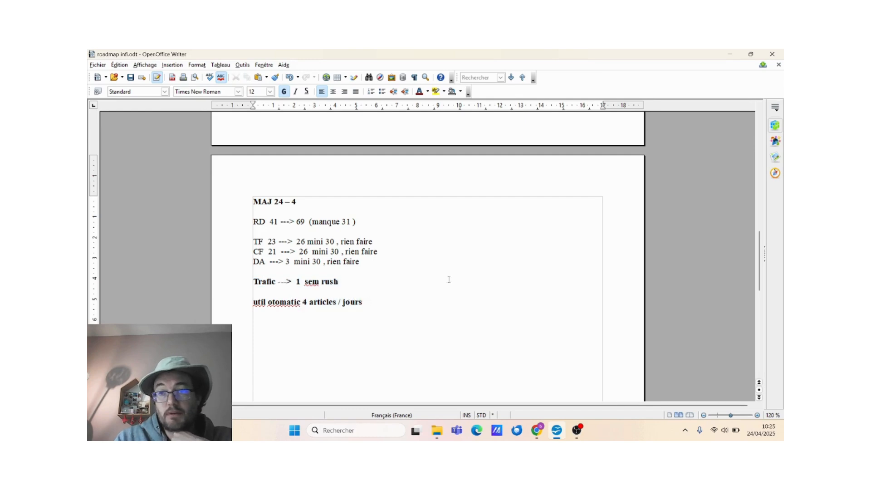
Check the Semrush traffic objective in the previous update of the roadmap, and minimise the document to return to OBS.
scroll(342, 293, "up", 3)
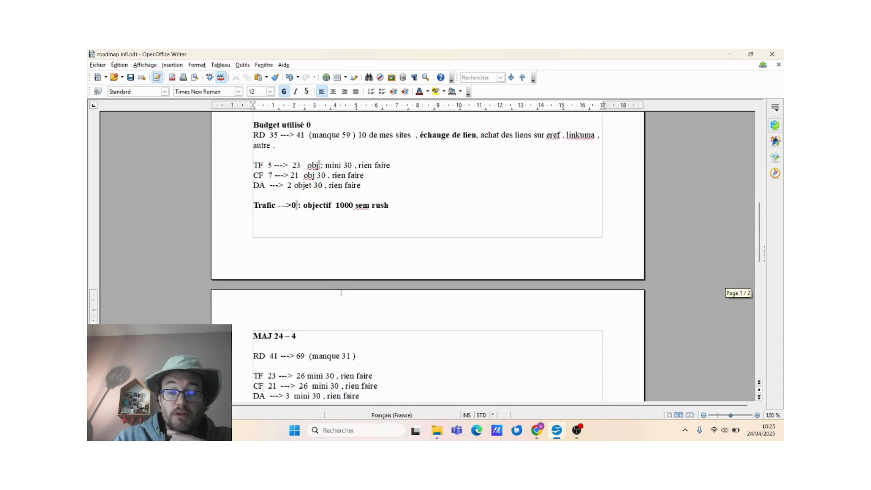
left_click_drag(328, 205, 389, 205)
scroll(400, 328, "down", 3)
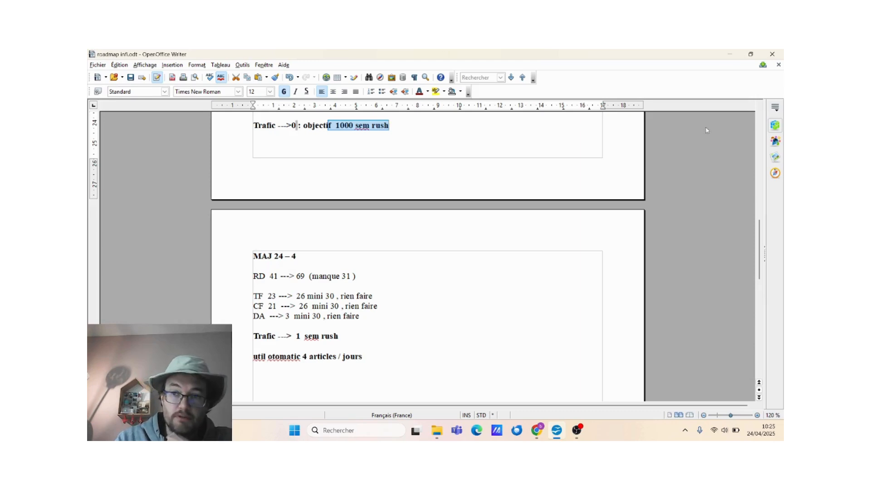
left_click(732, 55)
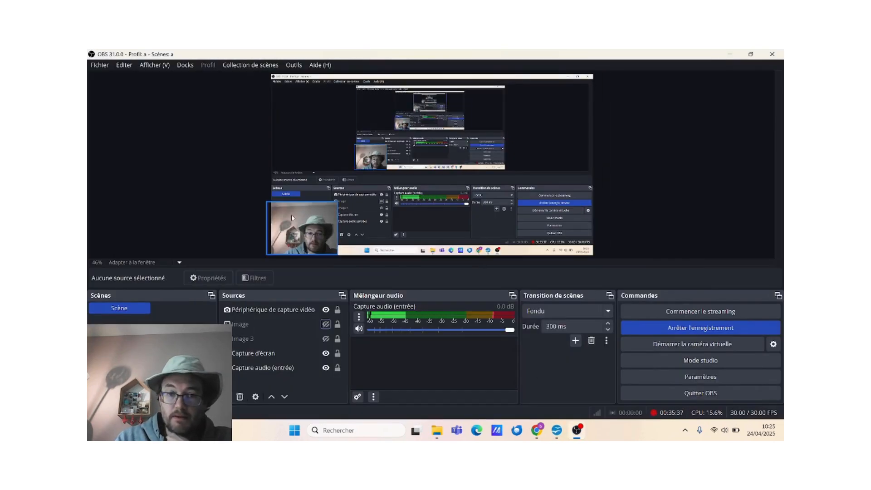